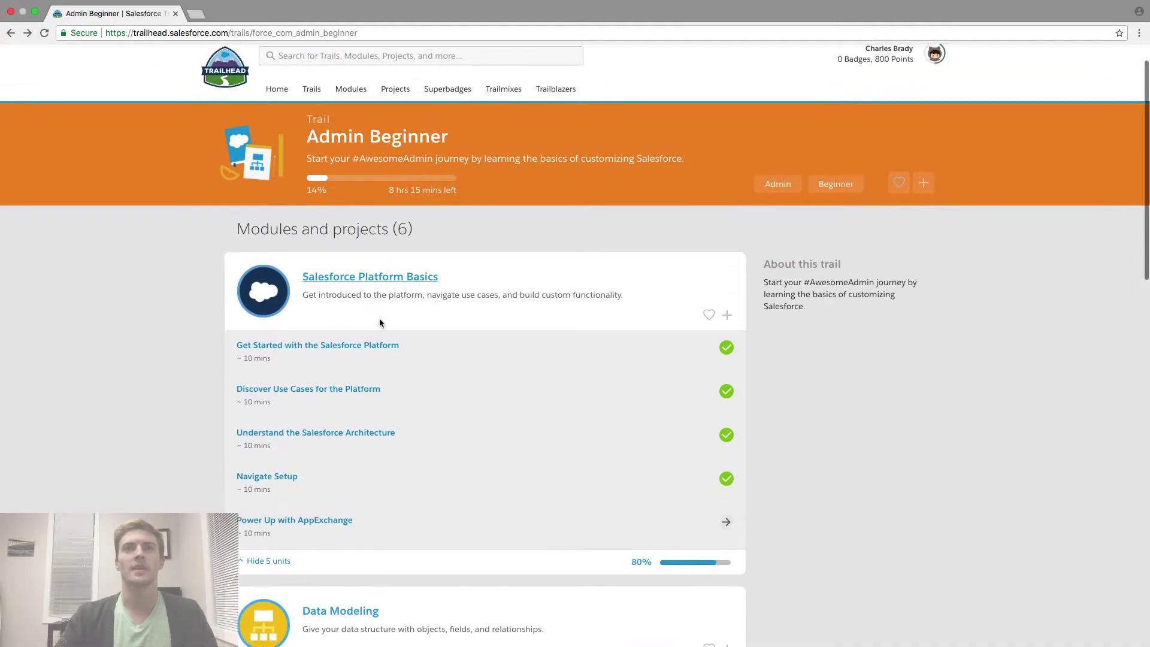
Step: Expand the Data Modeling module in the Admin Beginner trail and open its Understand Custom & Standard Objects unit
scroll(379, 318, down, 2)
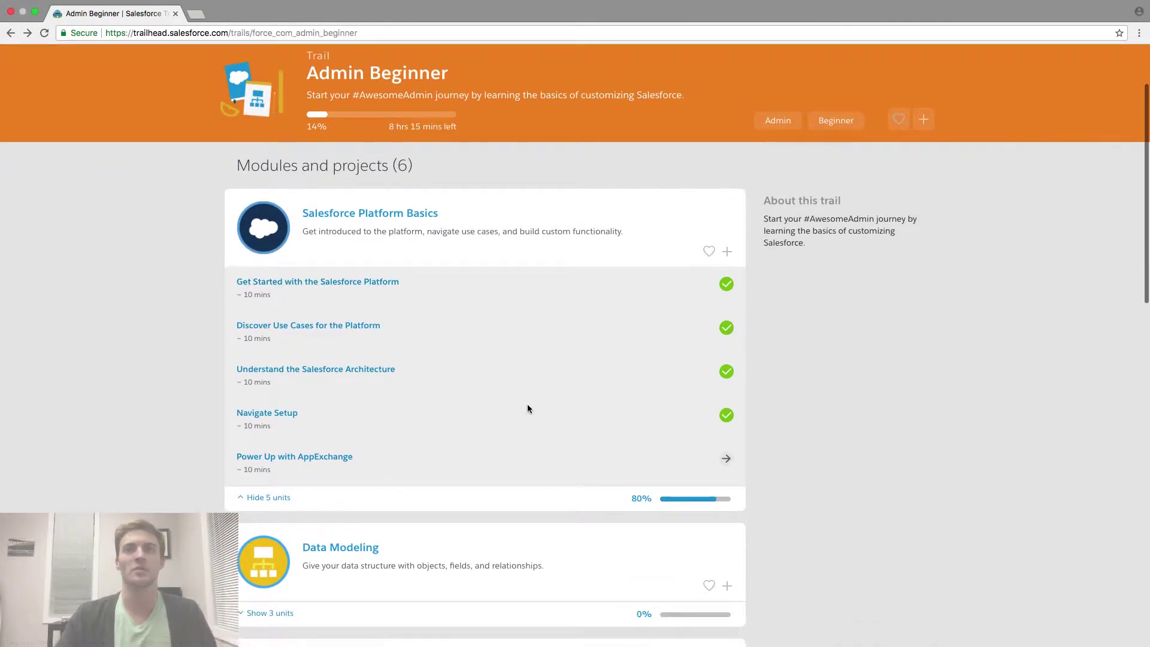
scroll(527, 404, down, 5)
scroll(517, 398, down, 1)
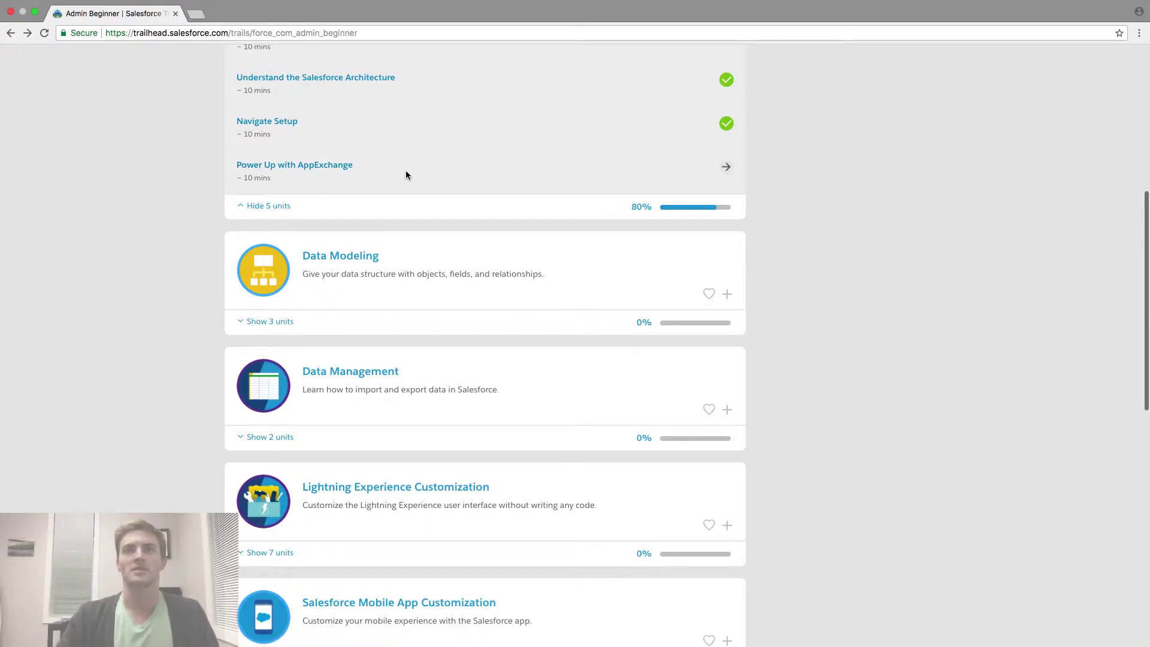
scroll(375, 205, down, 2)
click(274, 261)
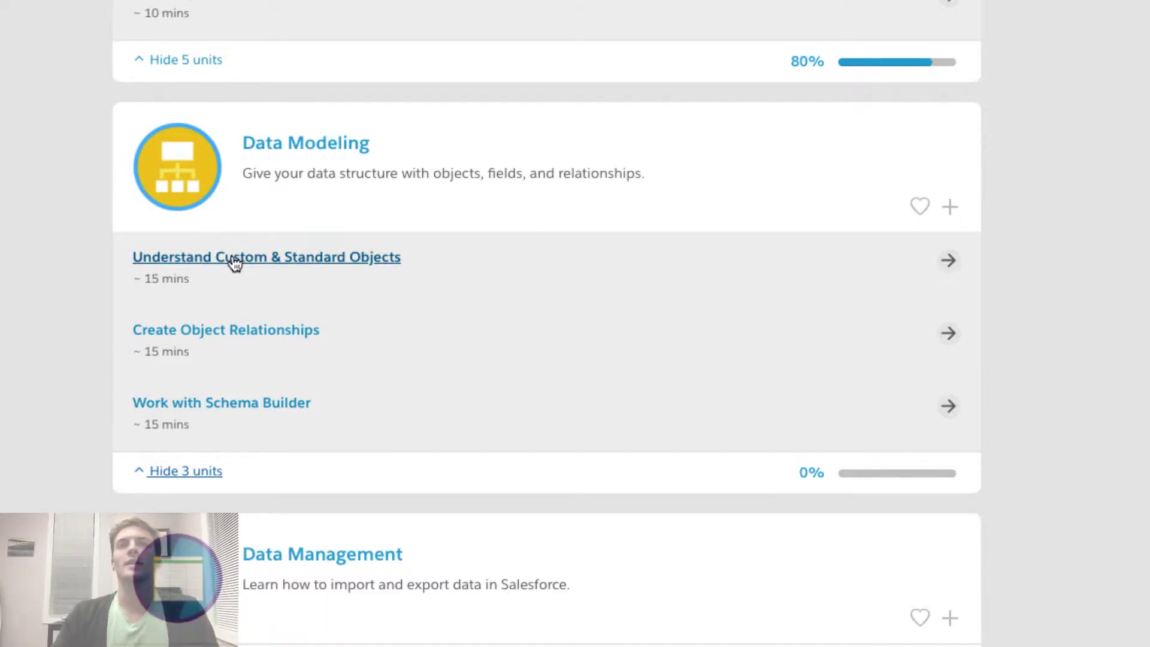
click(264, 269)
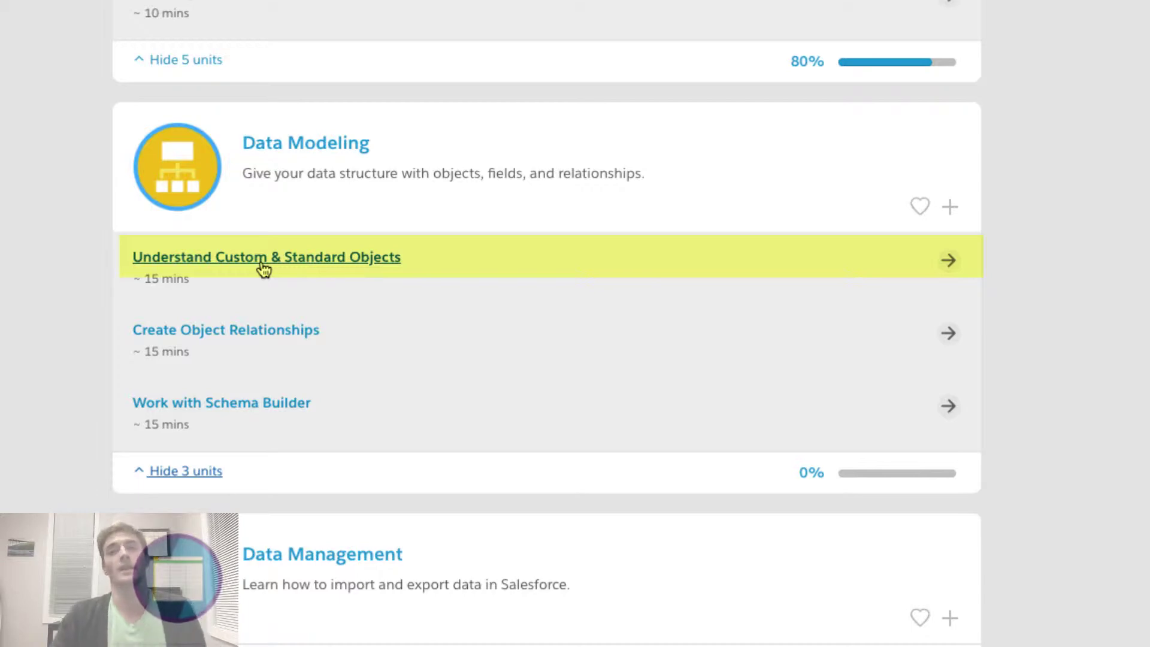
click(263, 268)
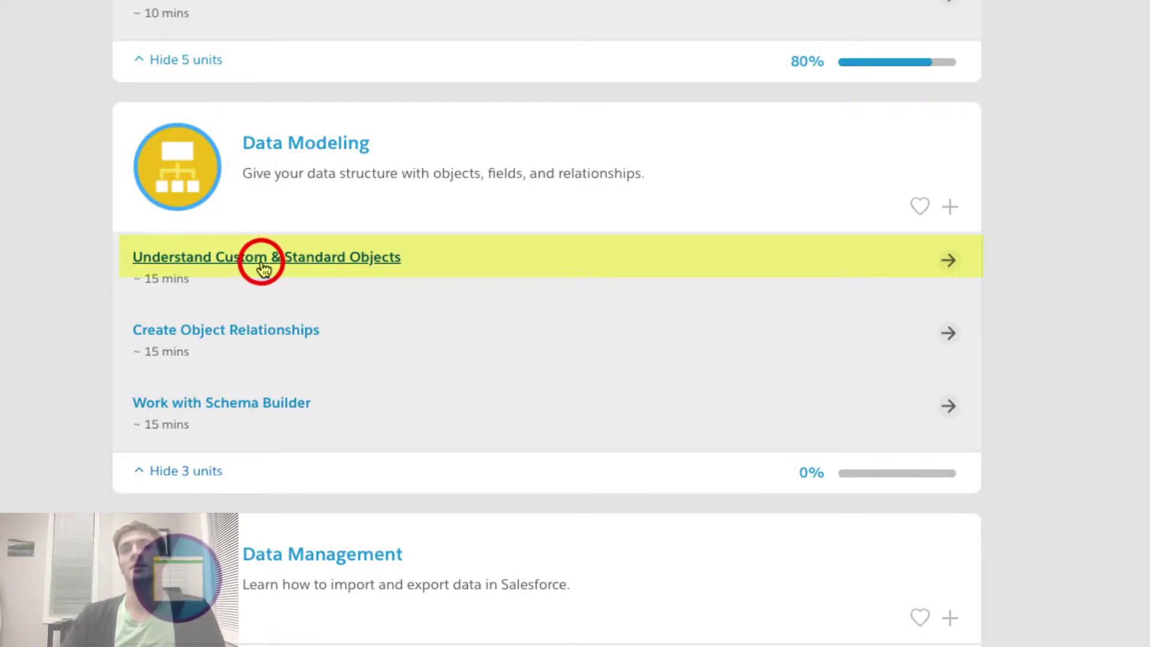
Step: Read the unit's Learning Objectives on object perks, standard versus custom objects, and custom field types
scroll(280, 306, down, 3)
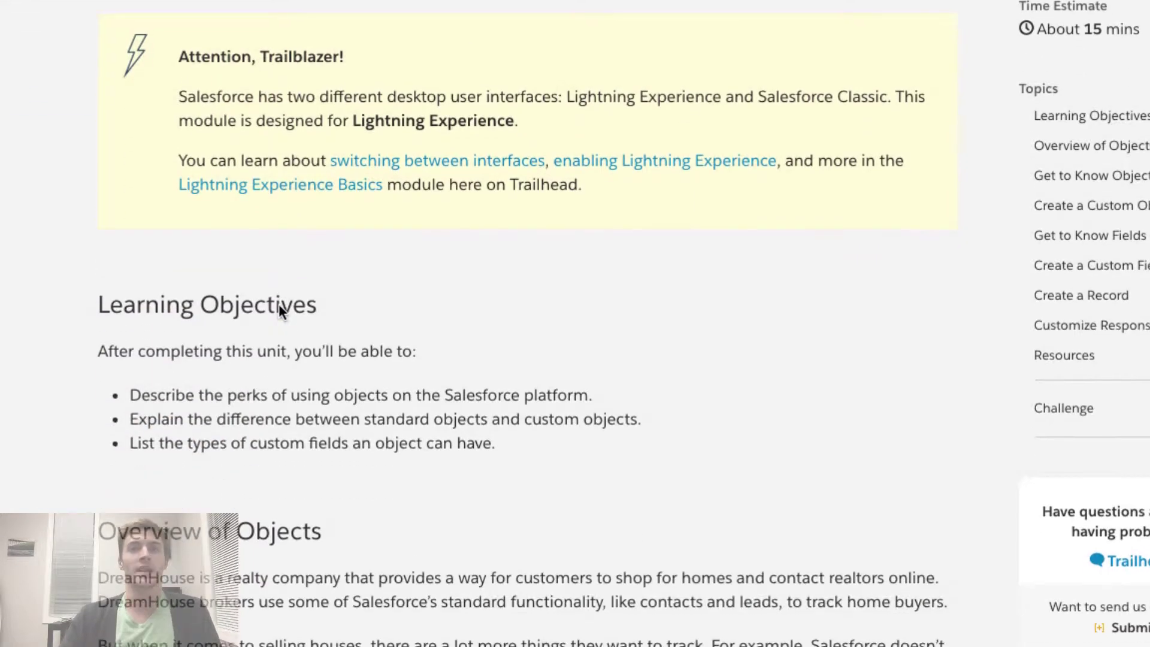
scroll(319, 324, up, 3)
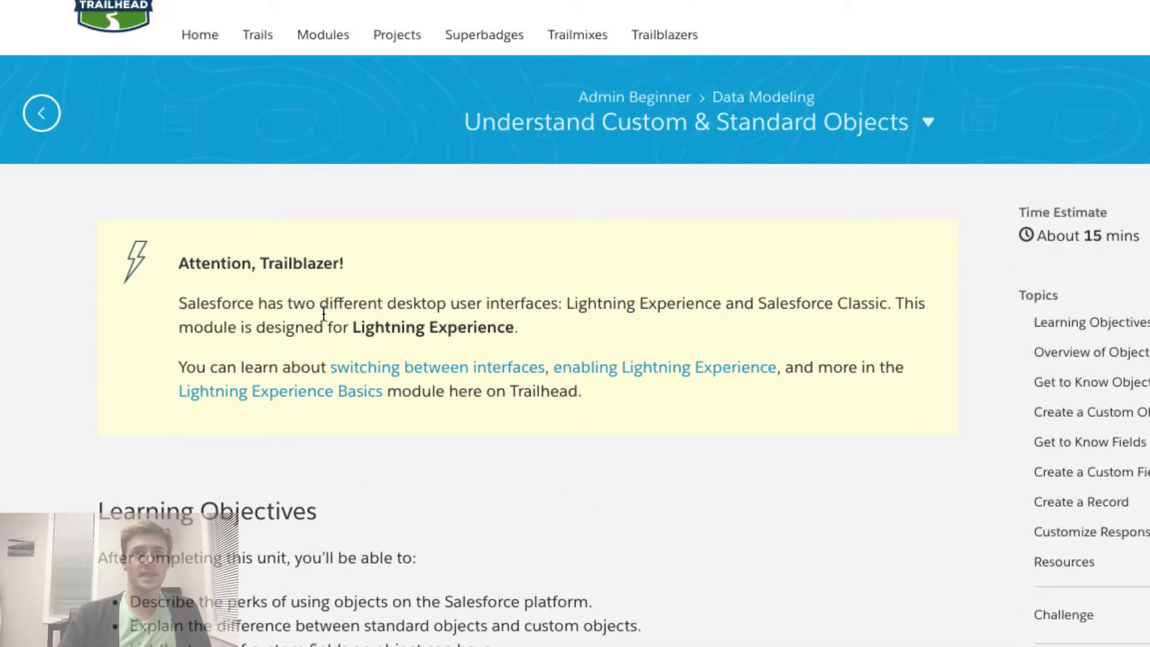
scroll(167, 401, down, 3)
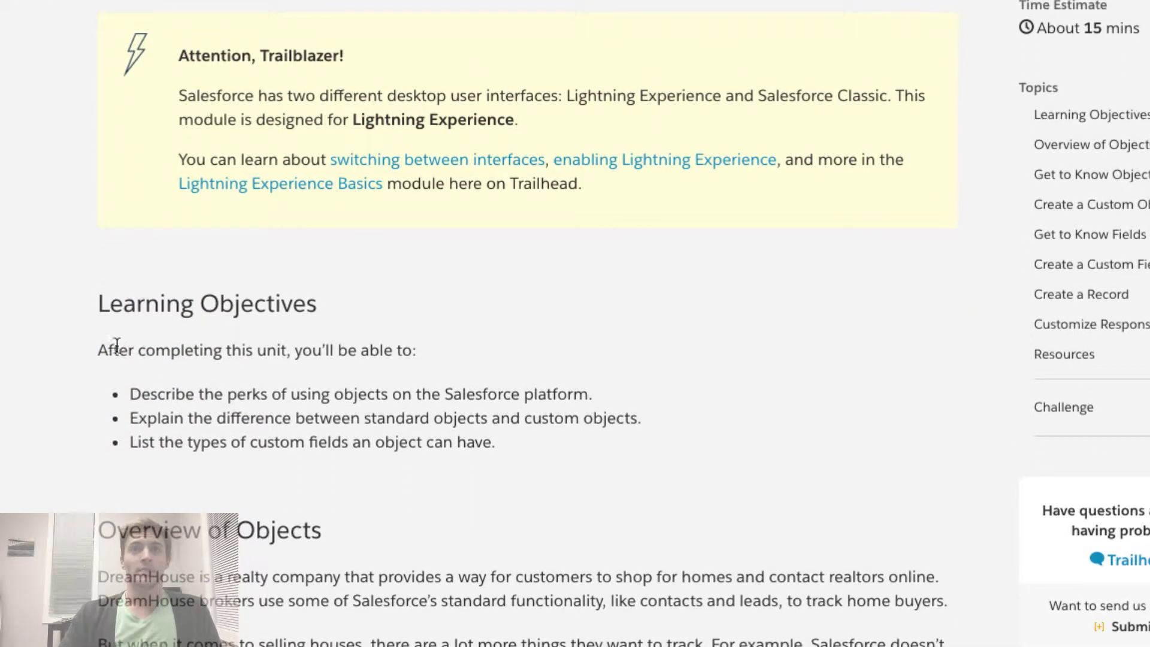
scroll(107, 361, down, 1)
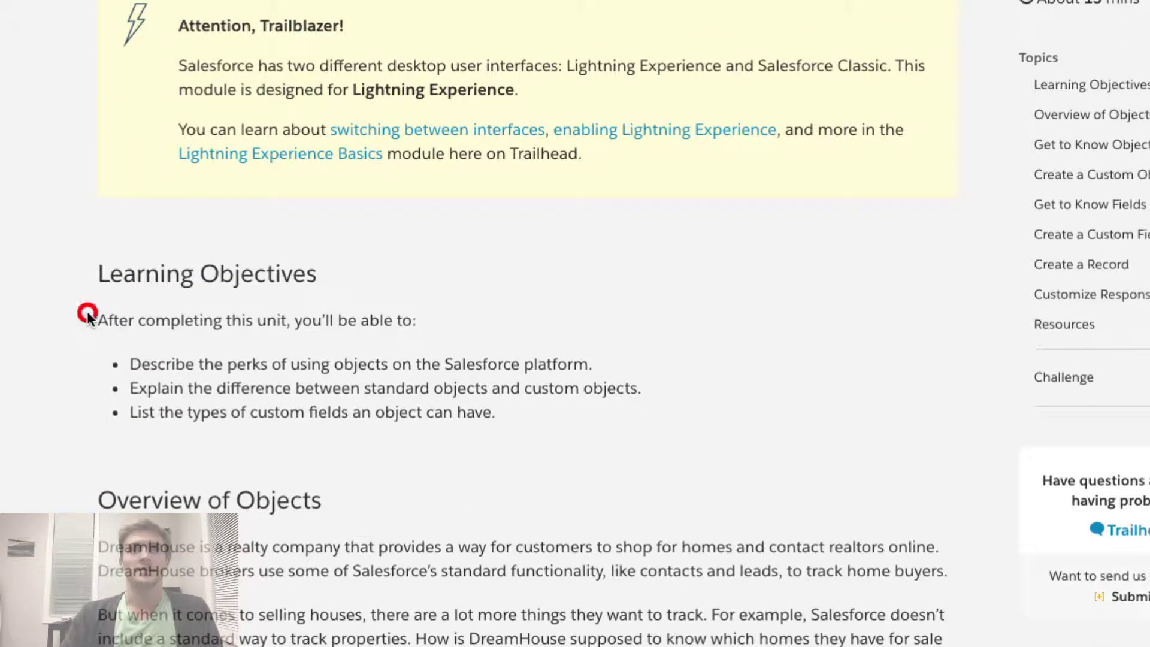
drag(88, 316, 573, 418)
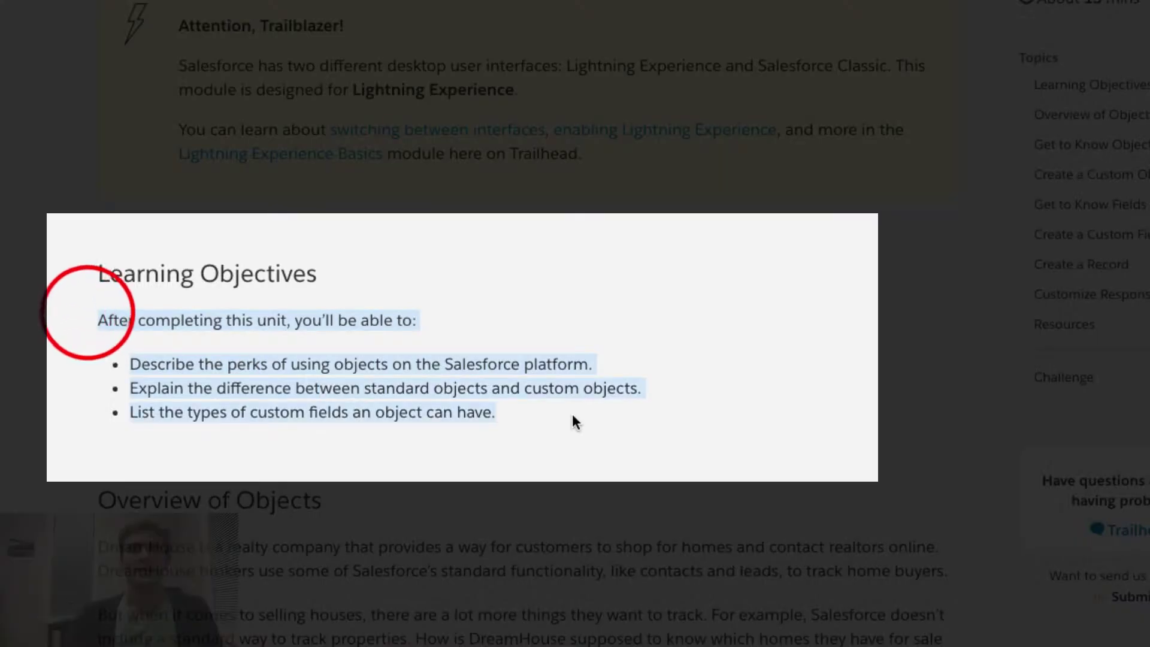
click(531, 412)
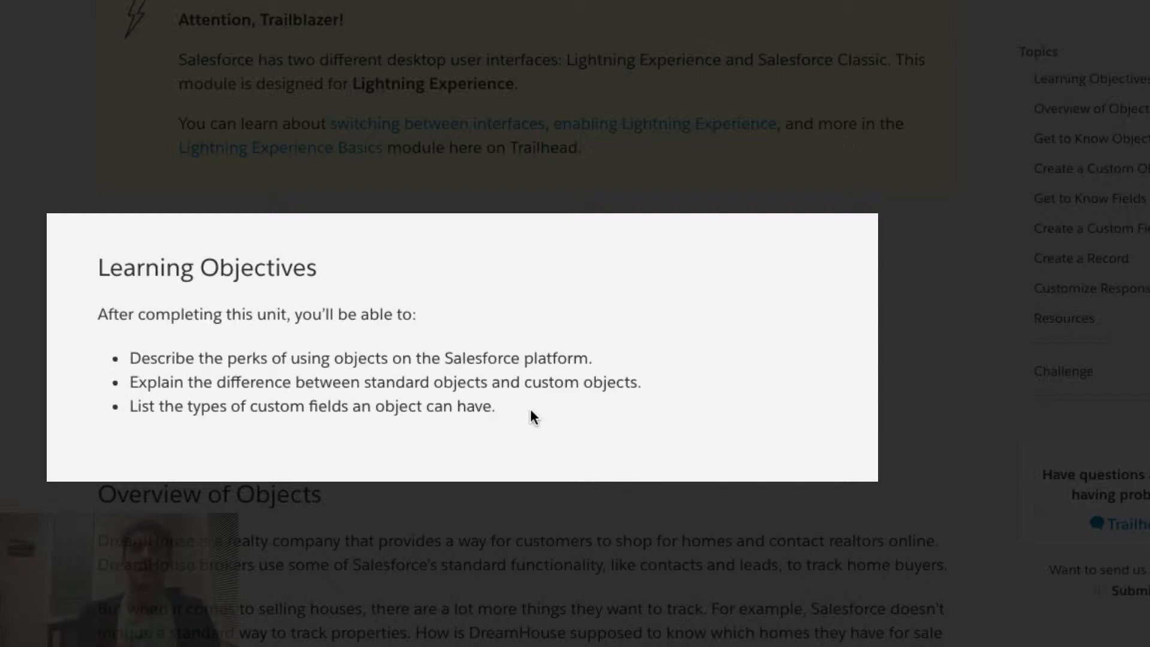
scroll(501, 407, down, 2)
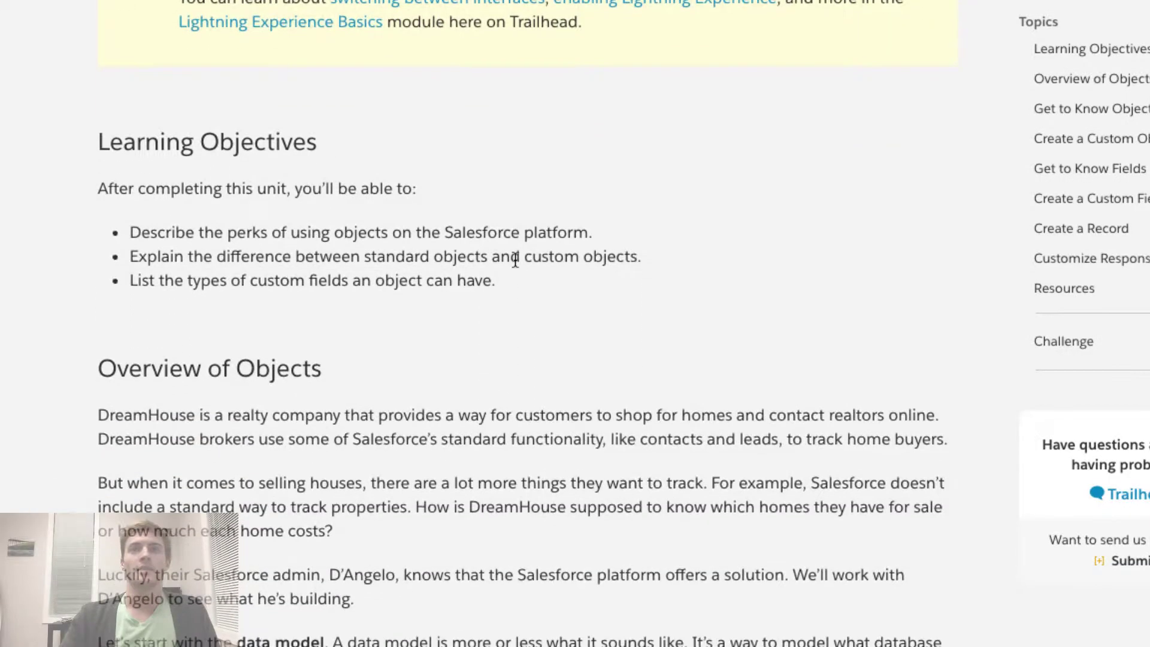
click(519, 275)
drag(519, 276, 119, 235)
click(125, 222)
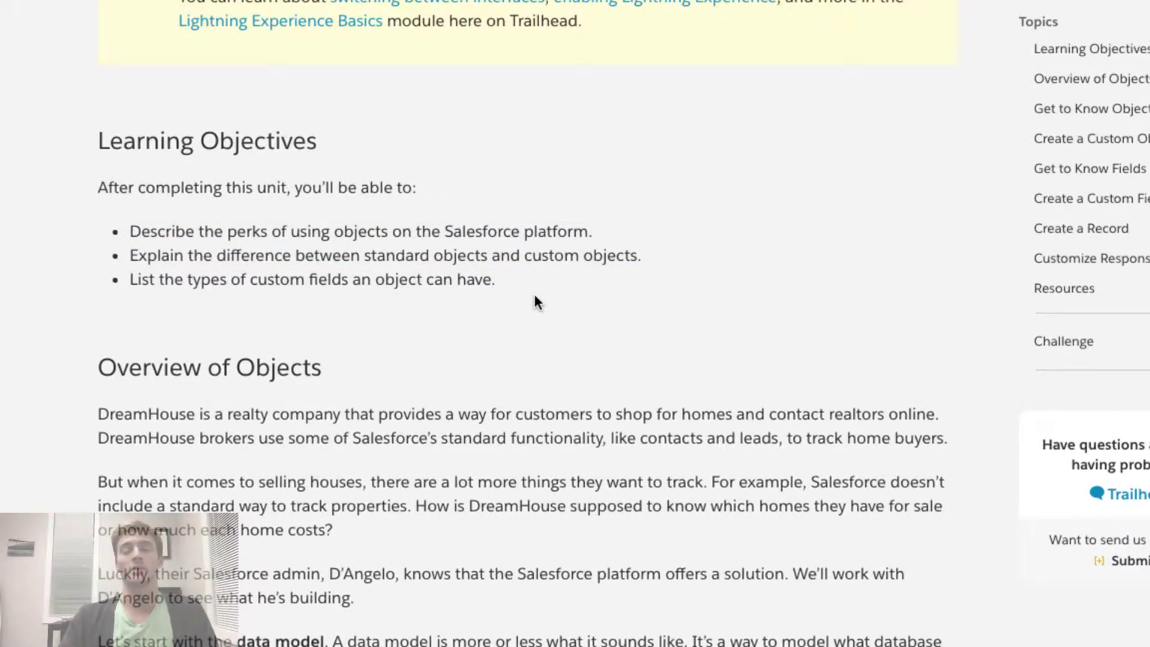
scroll(534, 292, down, 2)
scroll(531, 295, down, 2)
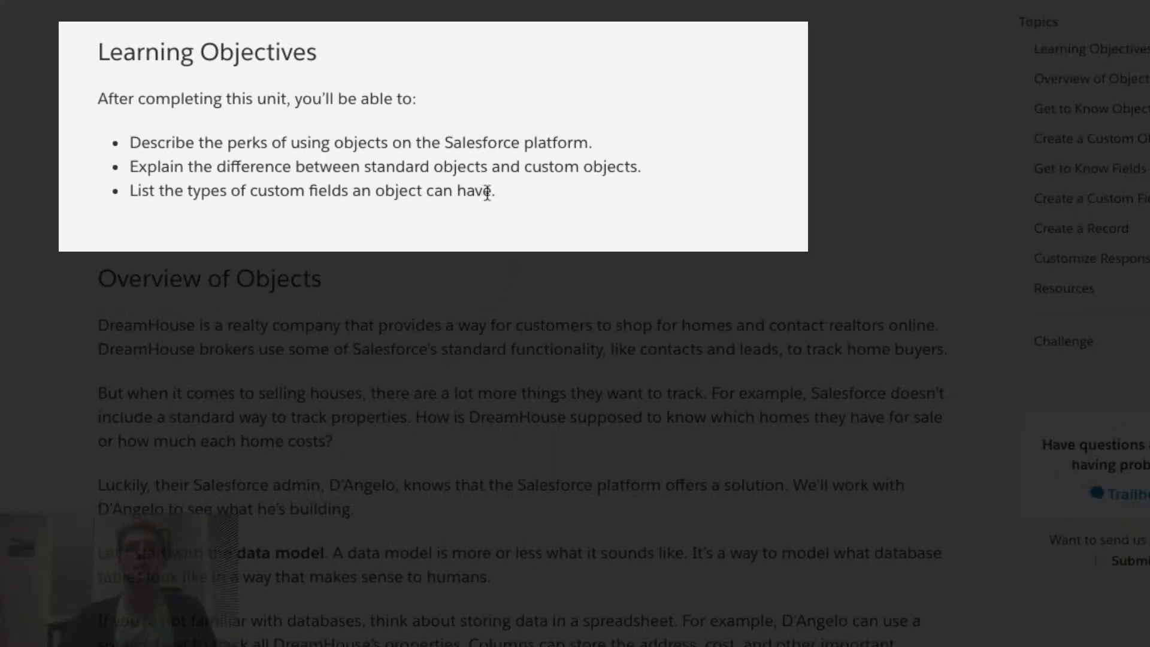
drag(171, 161, 658, 164)
click(650, 164)
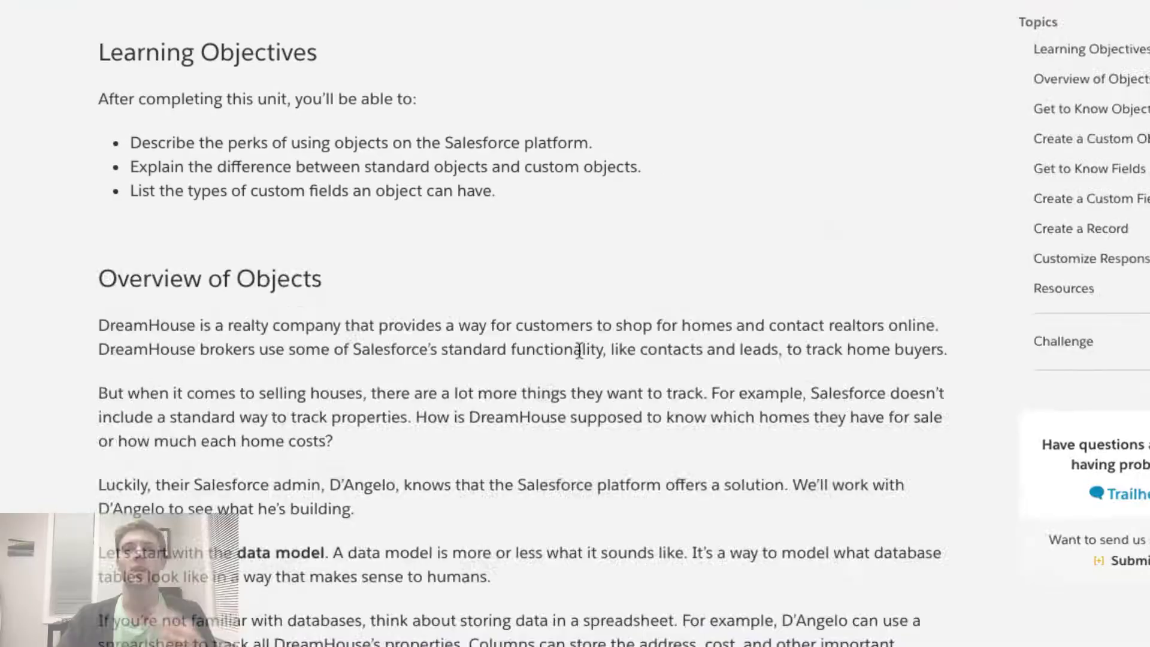
Step: Launch My Trailhead Playground 2 from the unit's Hands-on Challenge section
scroll(580, 350, down, 5)
scroll(536, 337, down, 15)
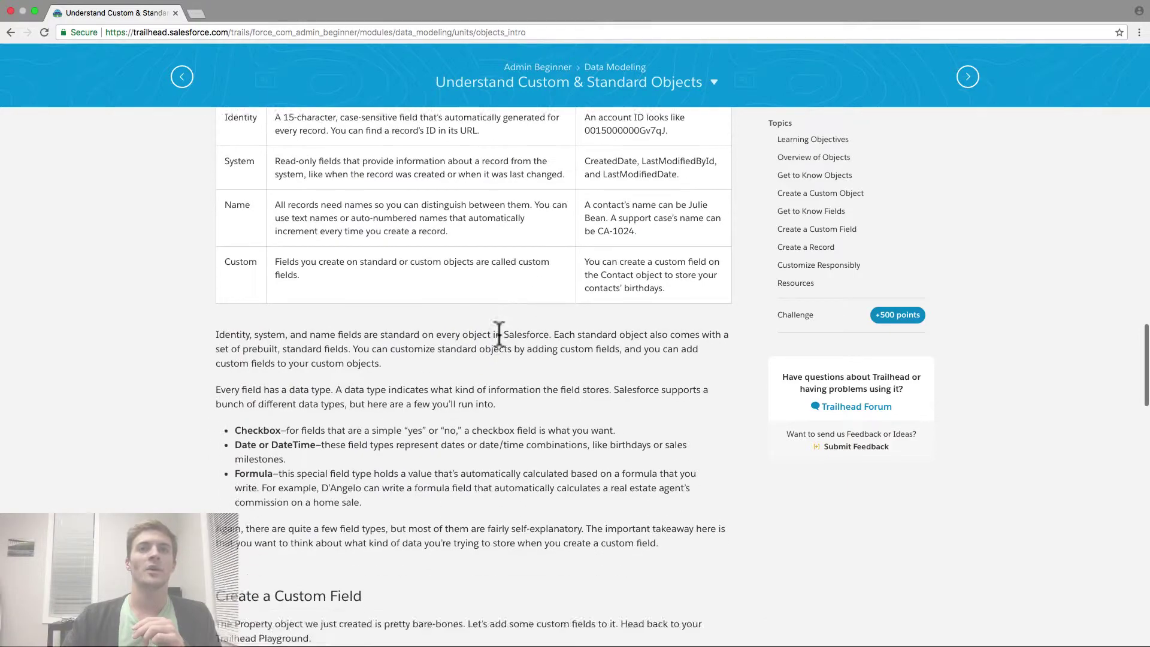
scroll(500, 333, down, 20)
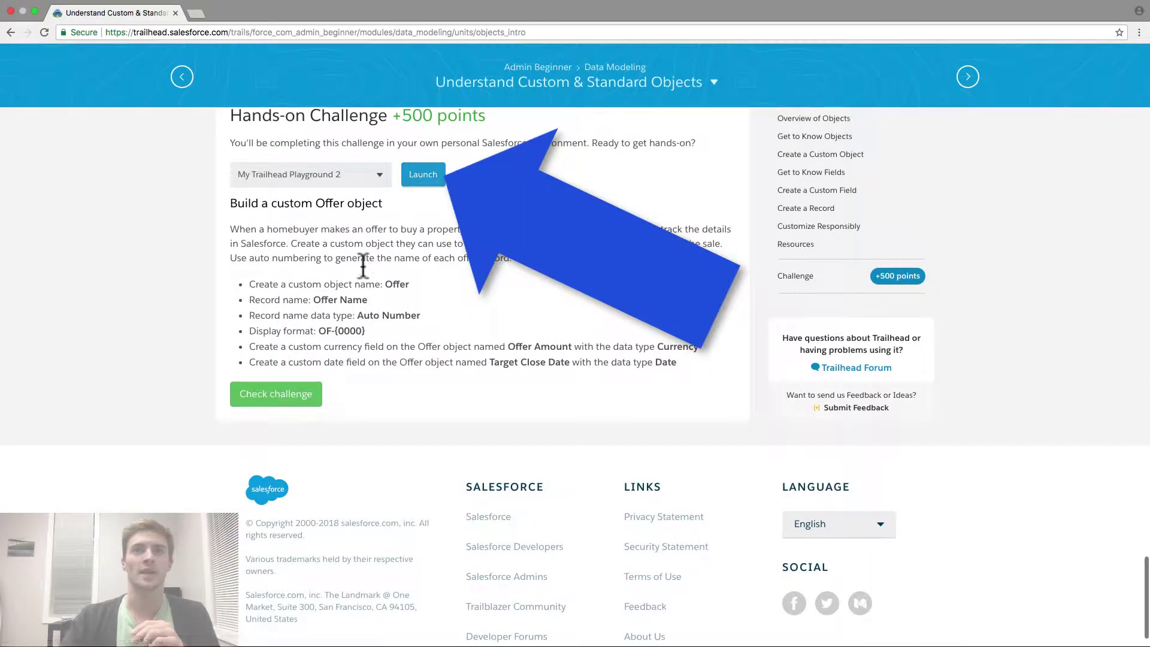
click(427, 178)
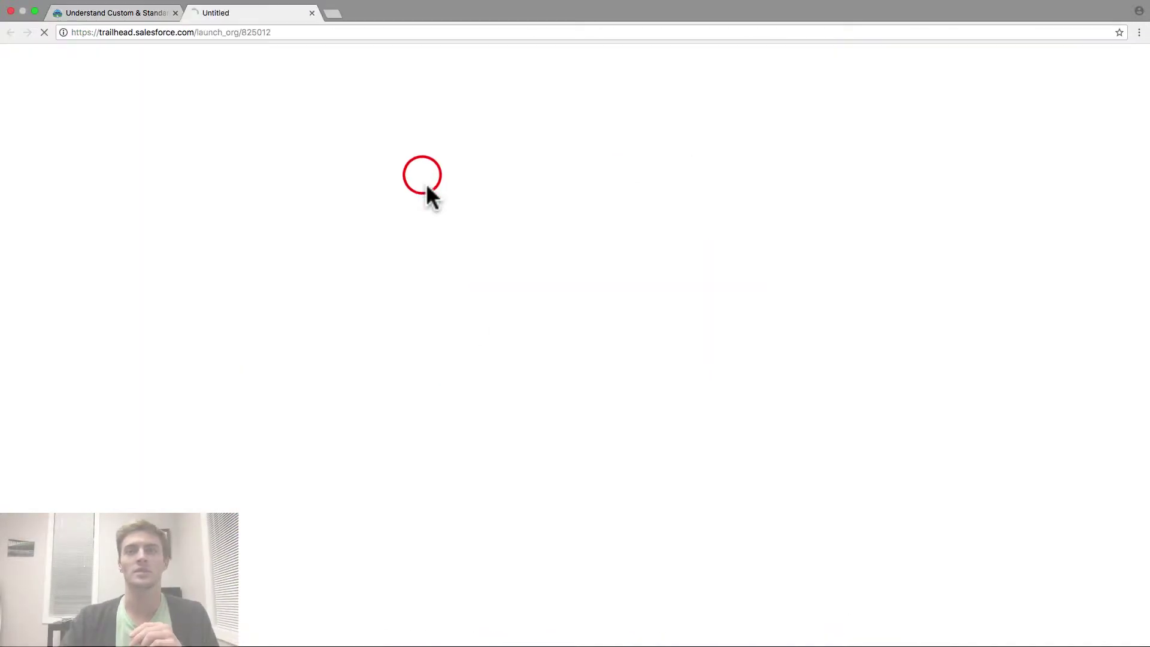
Step: Separate the playground from the Trailhead unit into its own browser window and make both windows full screen
click(34, 11)
drag(311, 39, 16, 218)
click(309, 36)
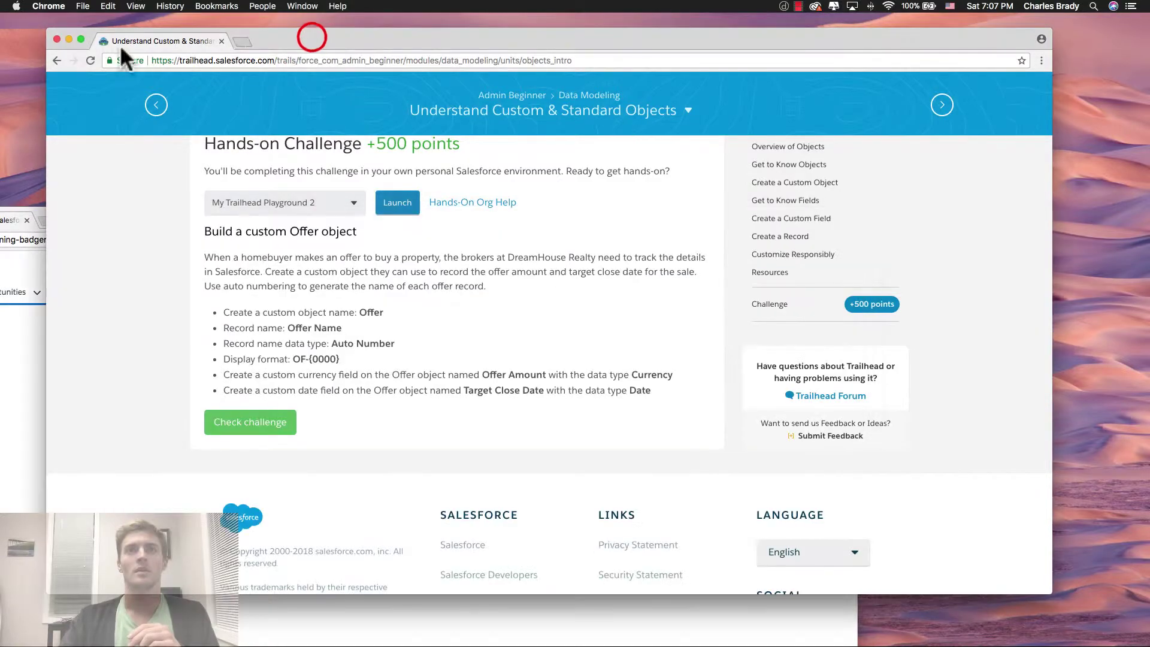
click(80, 38)
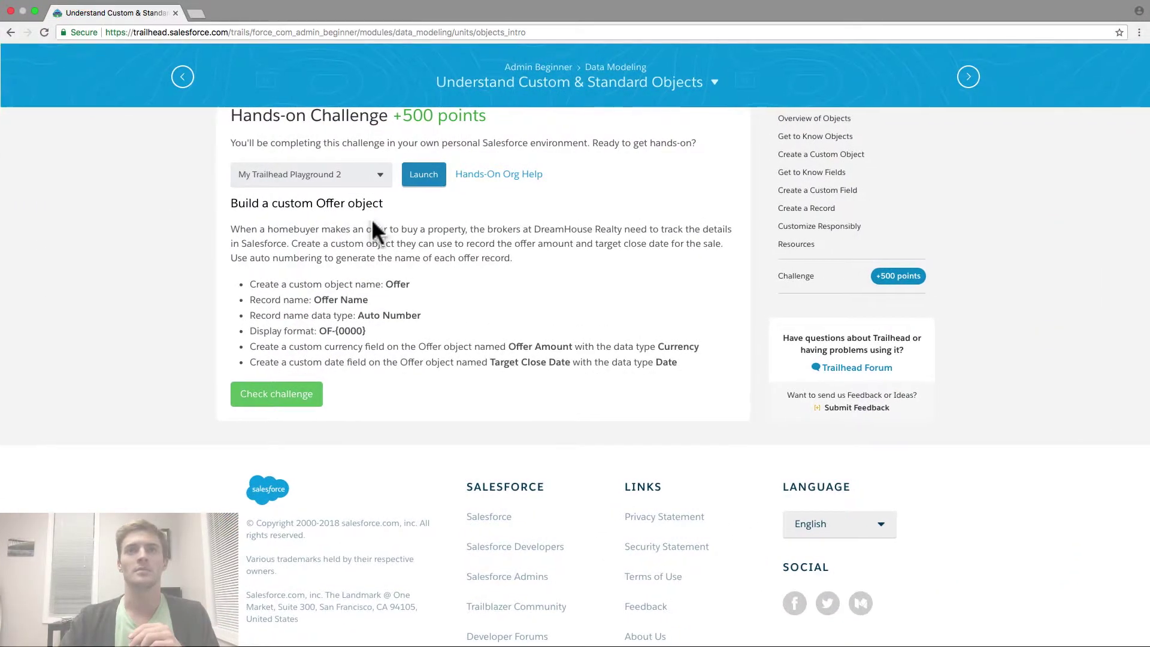
key(ctrl+Left)
drag(187, 215, 377, 61)
click(75, 63)
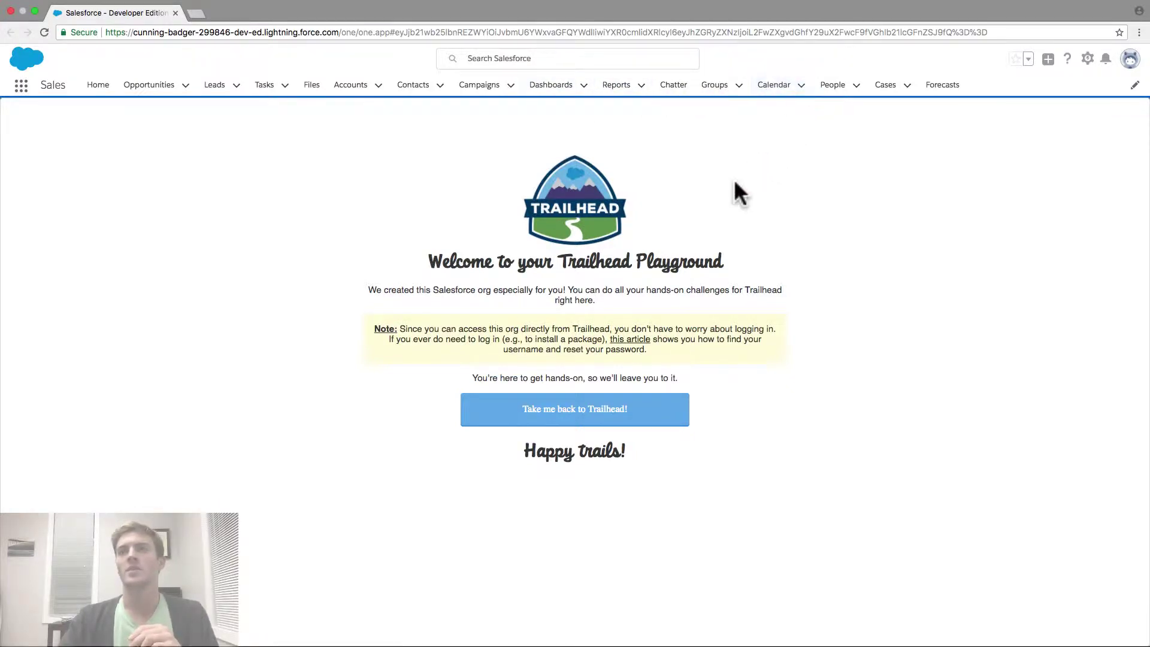
Step: Return to the Trailhead unit and read its Overview of Objects and Get to Know Objects sections
key(ctrl+Right)
scroll(524, 221, up, 1)
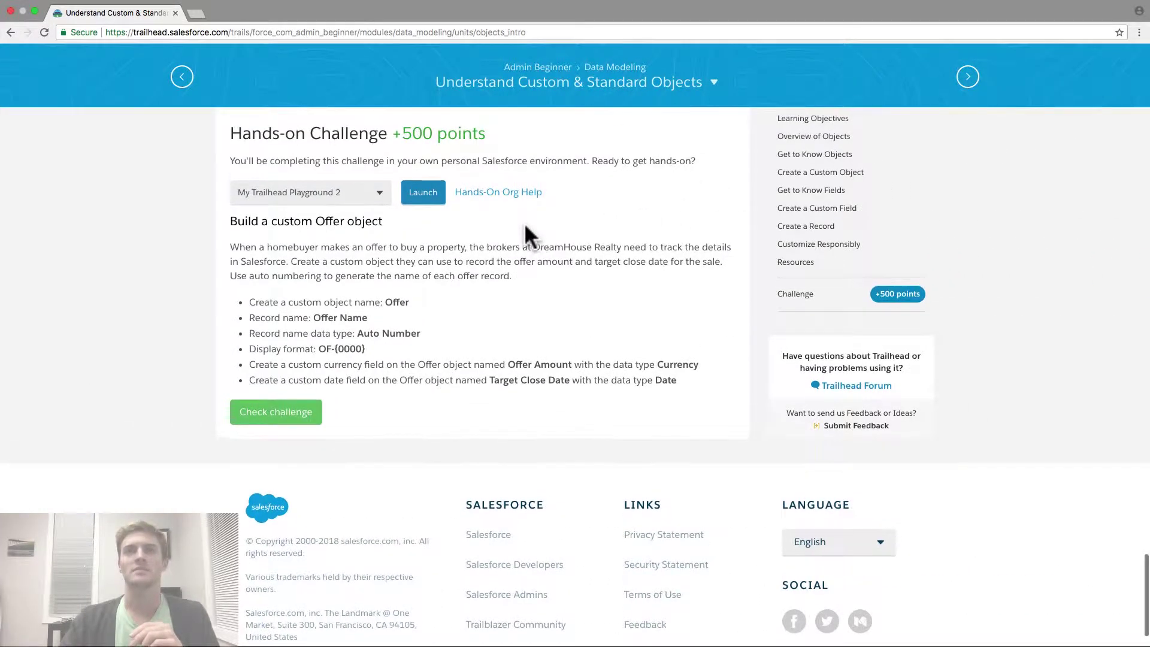
scroll(525, 234, up, 15)
scroll(323, 273, down, 1)
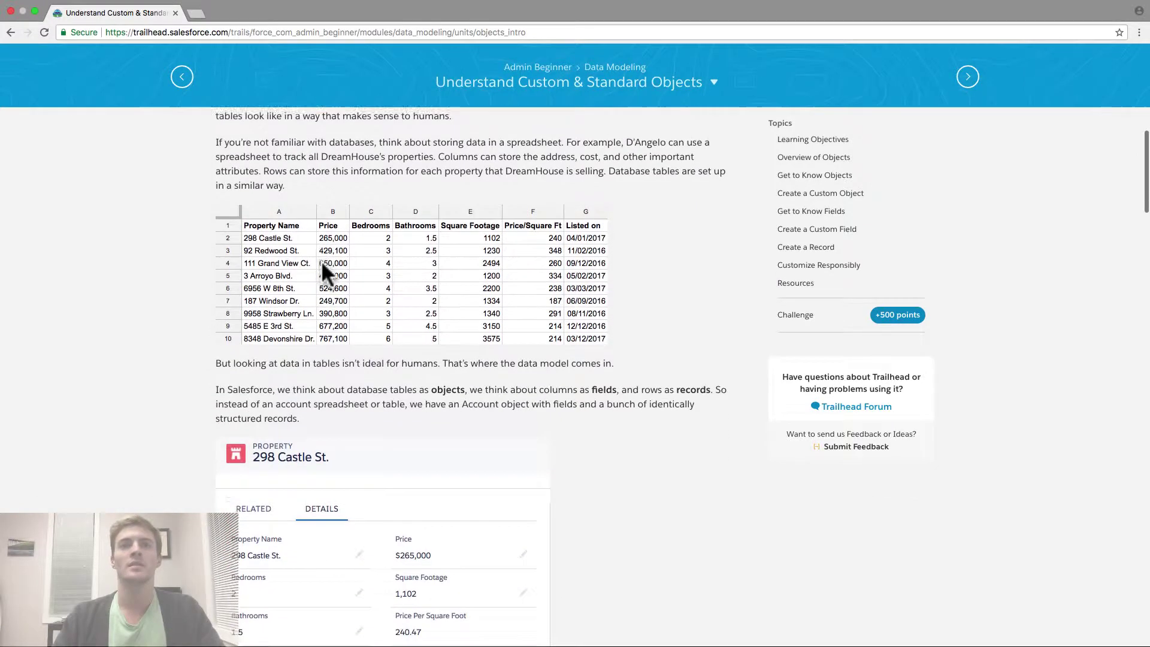
scroll(323, 270, down, 5)
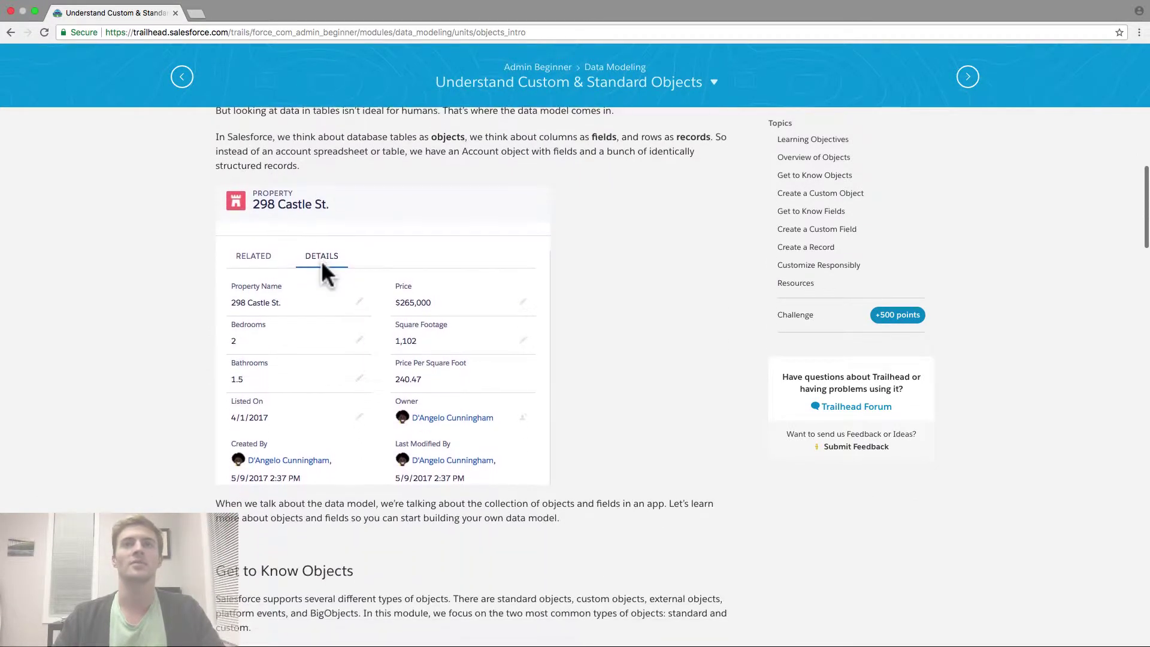
scroll(323, 263, down, 7)
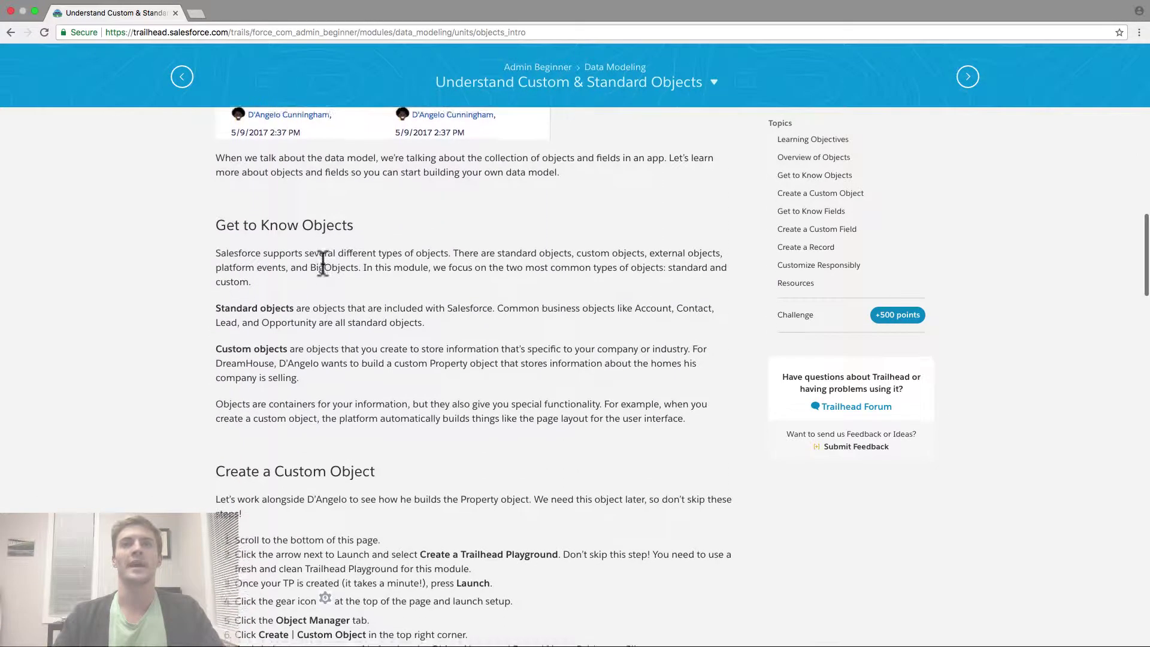
scroll(322, 264, down, 3)
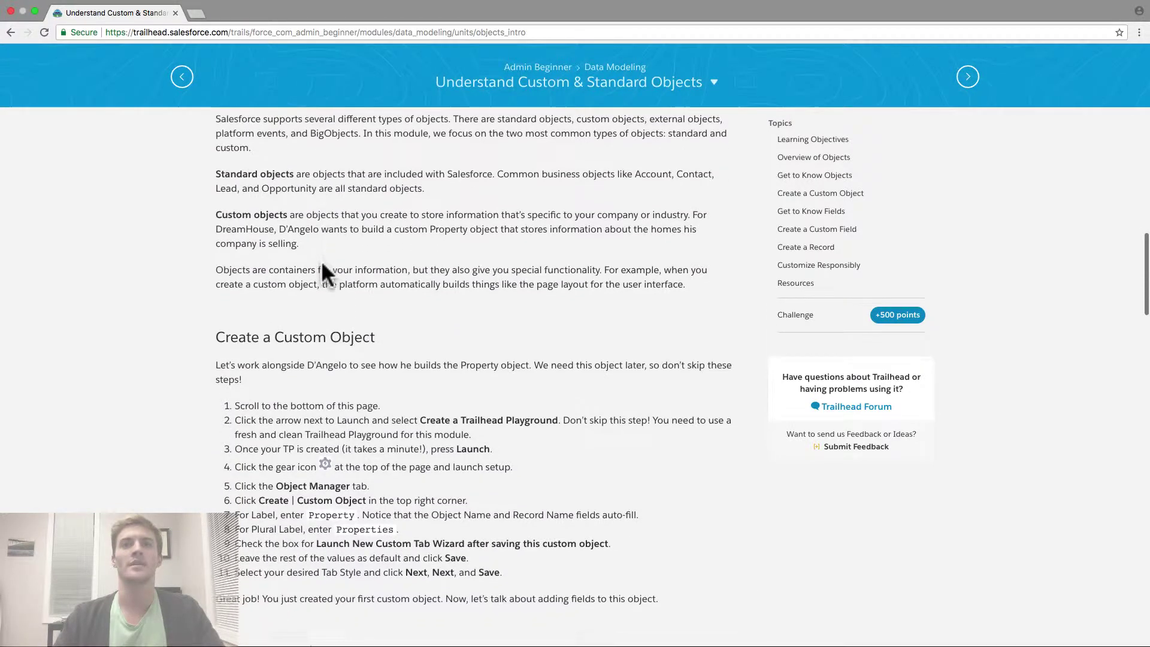
Step: Examine the Create a Custom Object instructions for building the Property object, including its label and plural label
scroll(322, 263, down, 4)
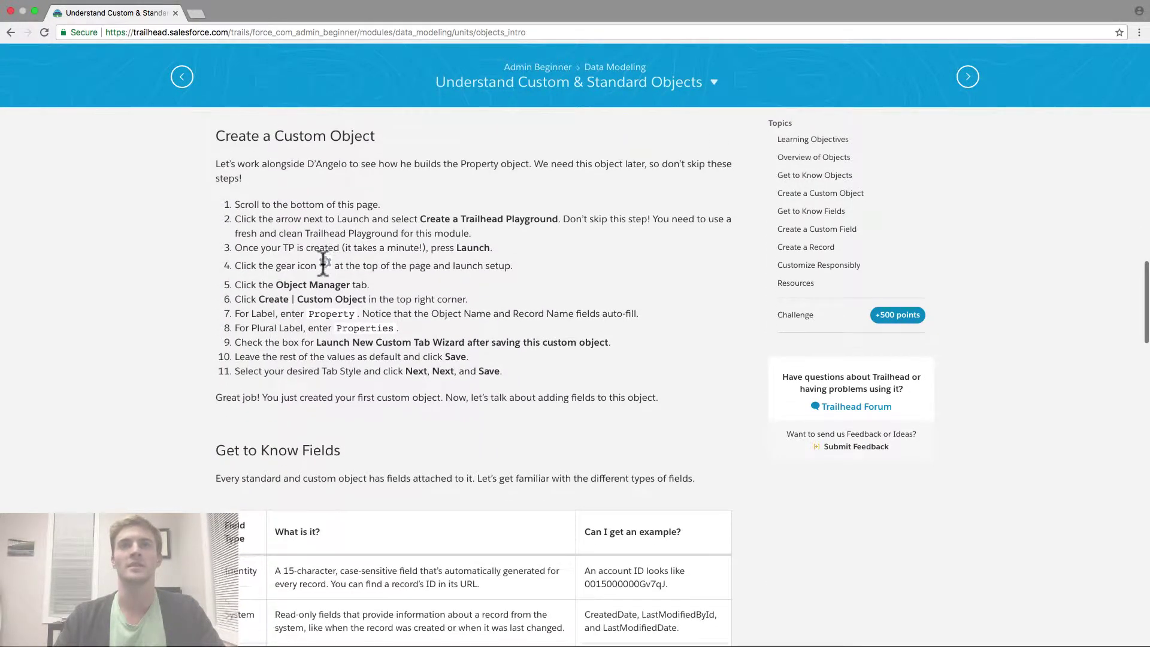
scroll(323, 264, down, 1)
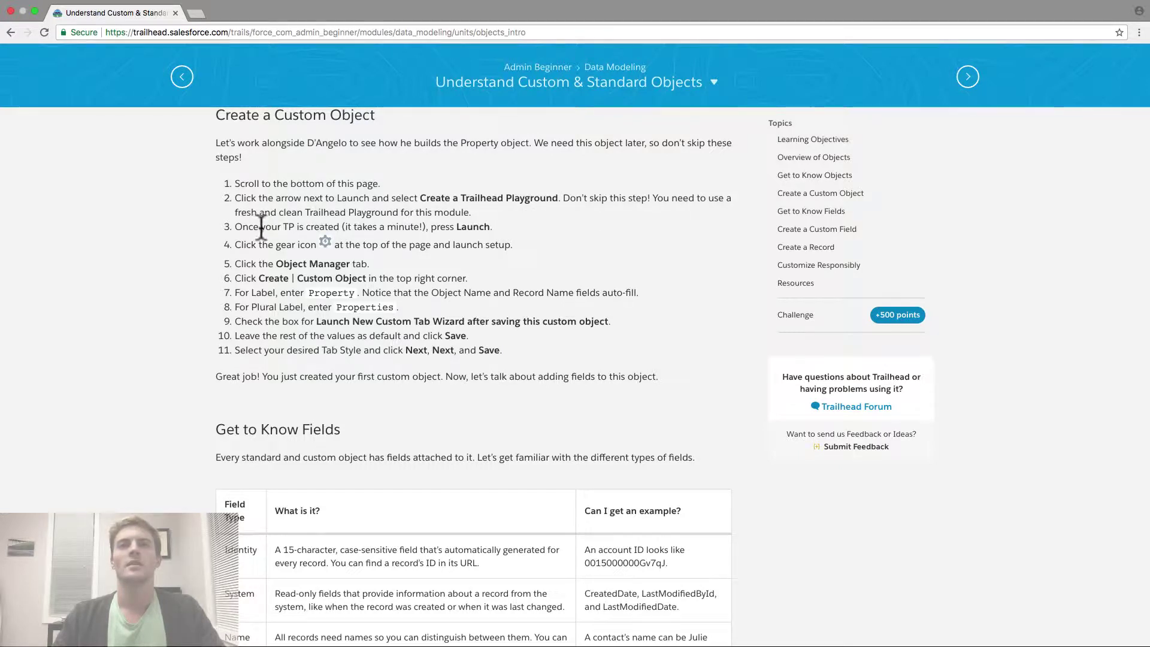
scroll(279, 252, down, 1)
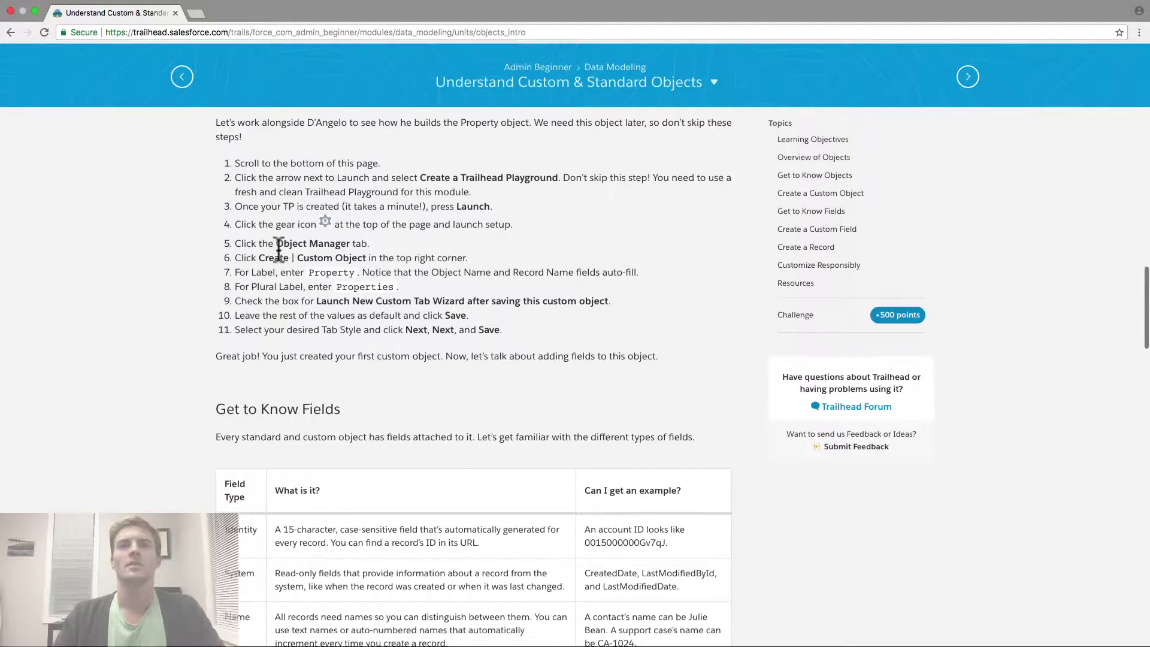
scroll(286, 248, down, 1)
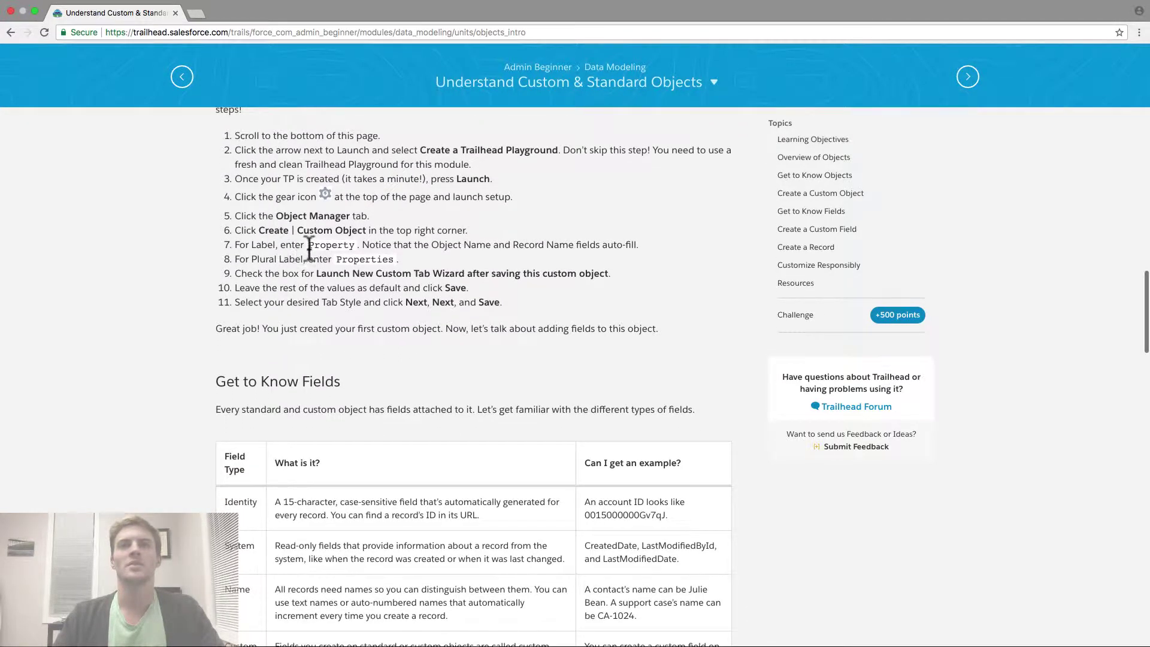
drag(233, 241, 406, 253)
click(406, 253)
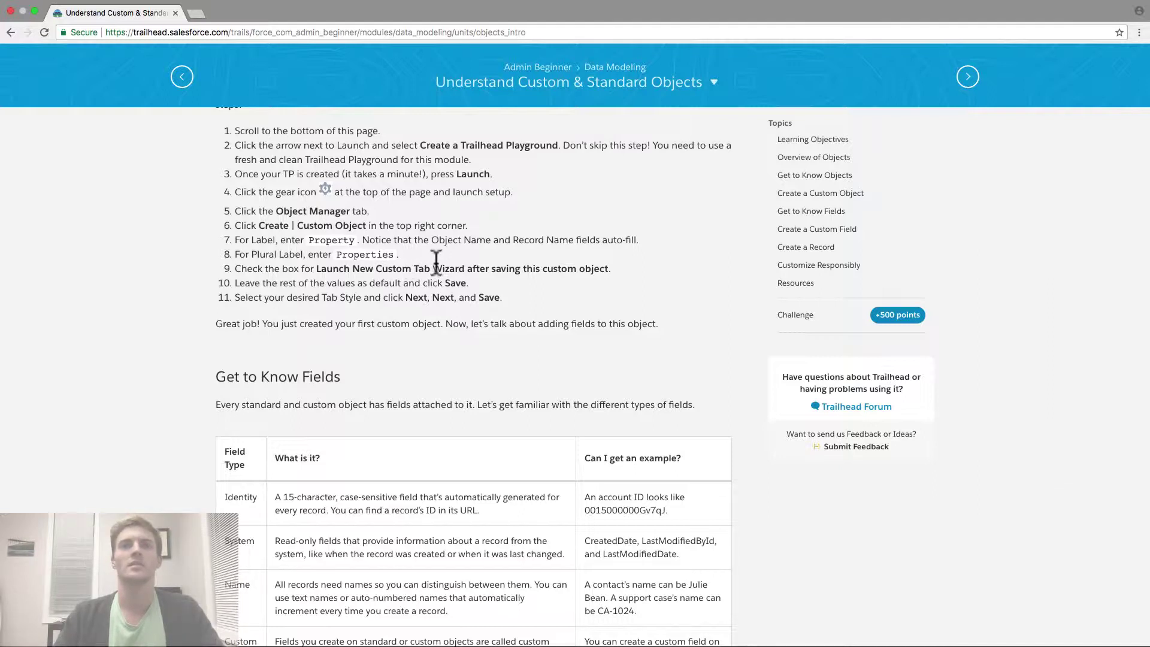
scroll(436, 262, down, 4)
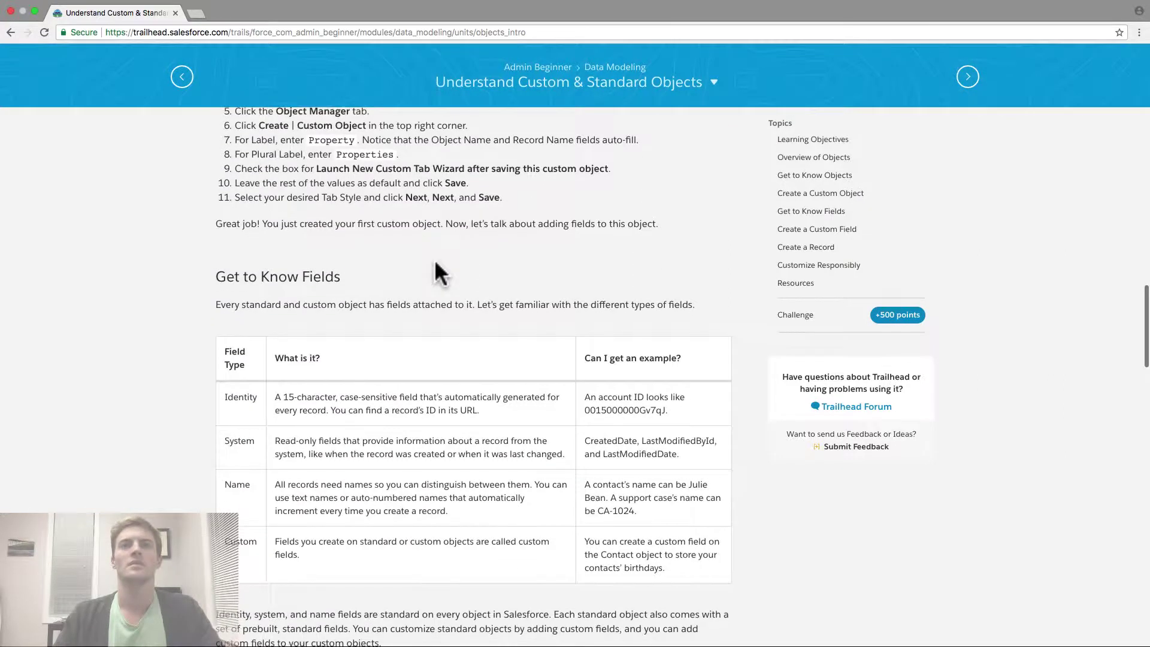
scroll(435, 263, down, 3)
scroll(436, 264, up, 5)
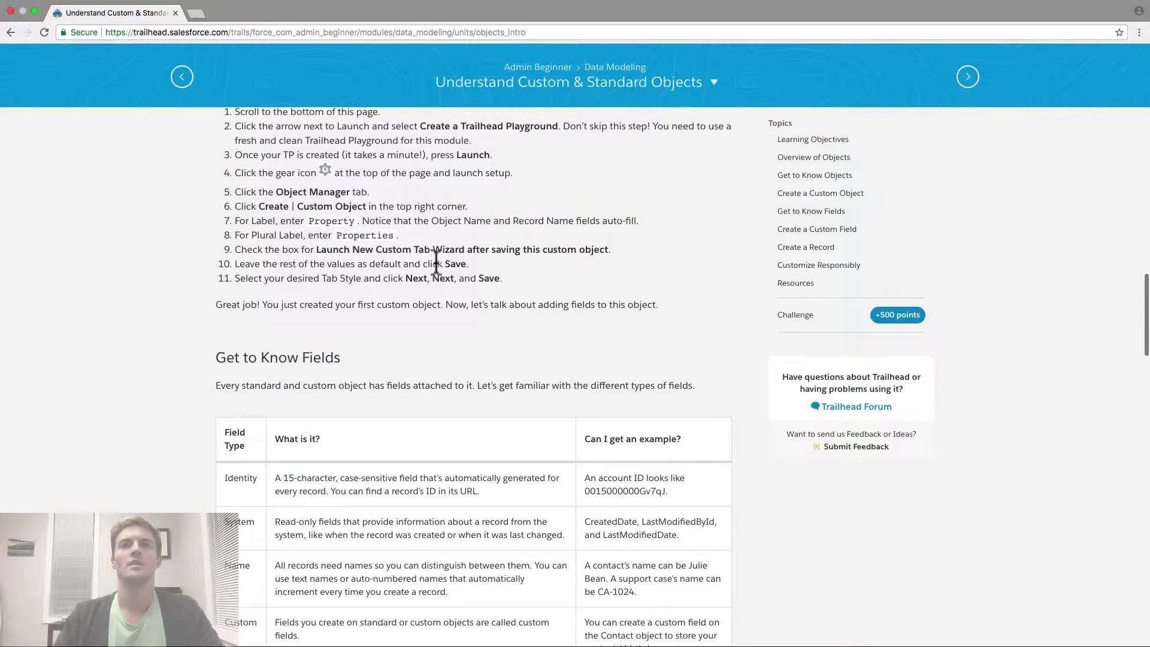
scroll(436, 262, up, 4)
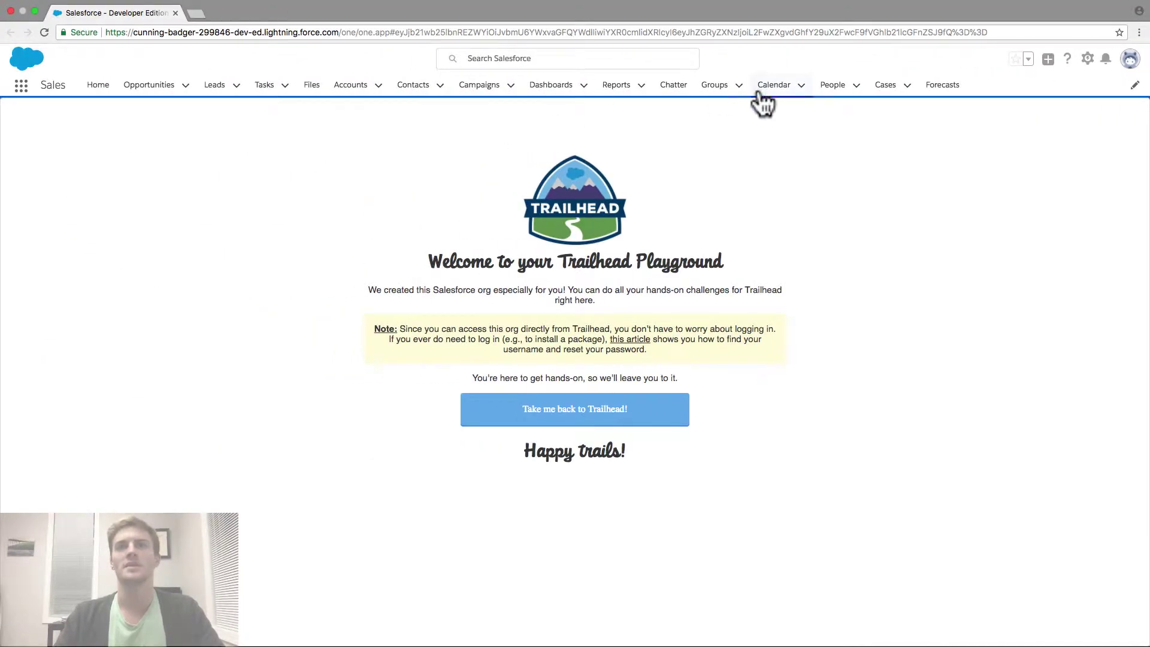
Step: Open the Object Manager in the playground's Setup and look through its list of objects
click(1088, 58)
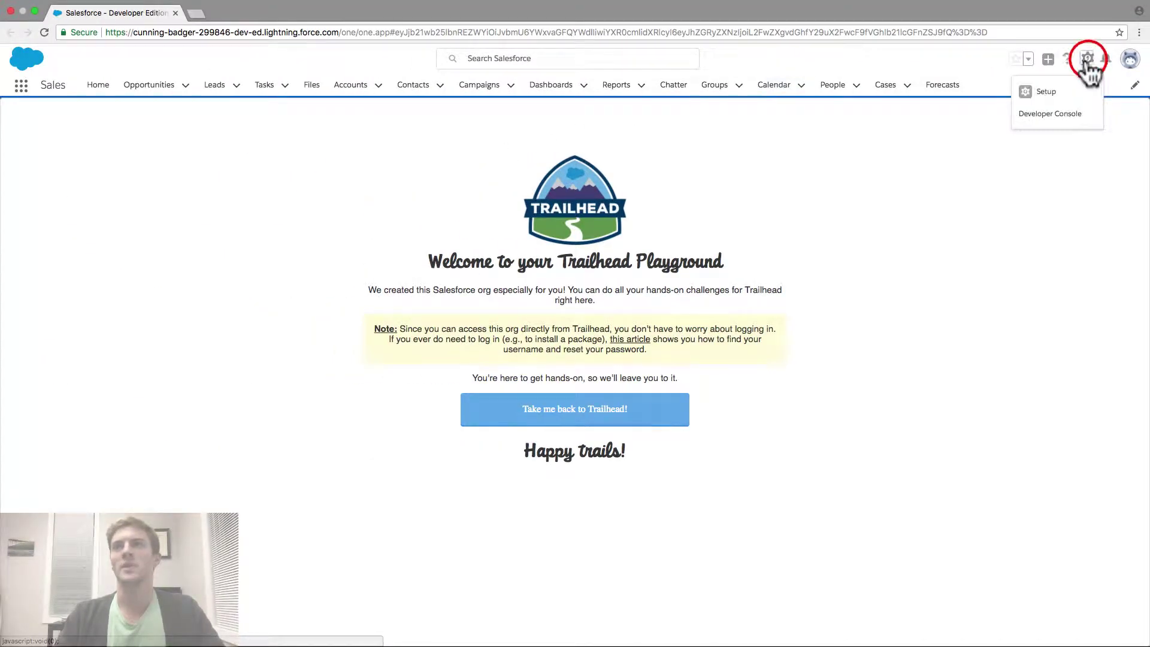
click(1043, 93)
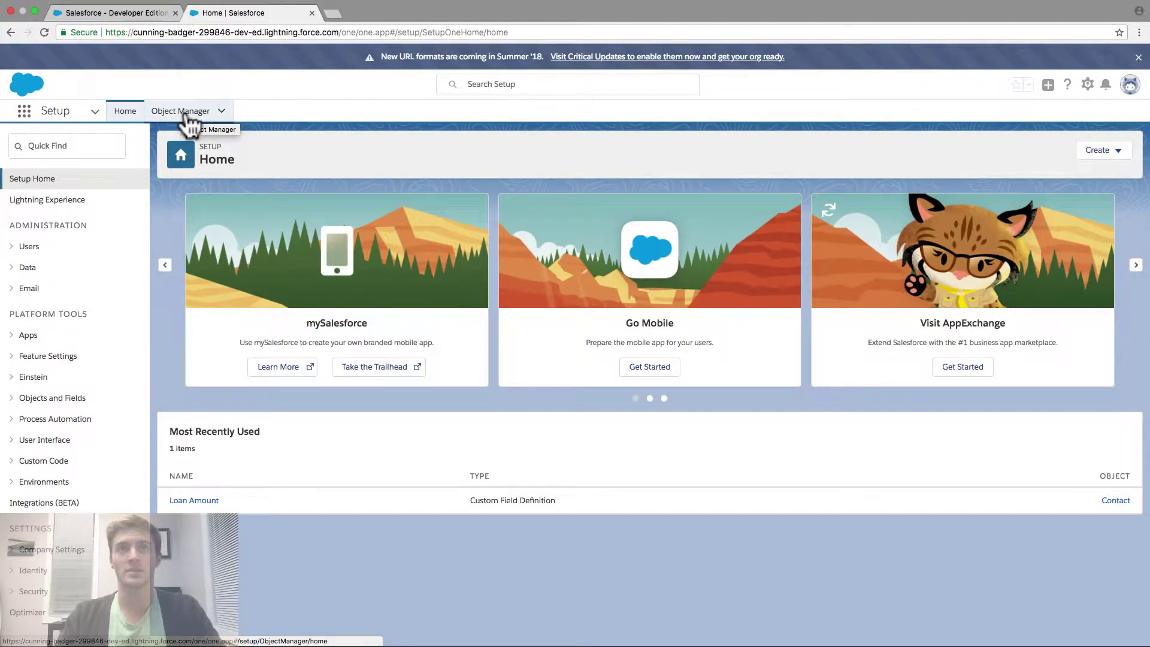
click(185, 114)
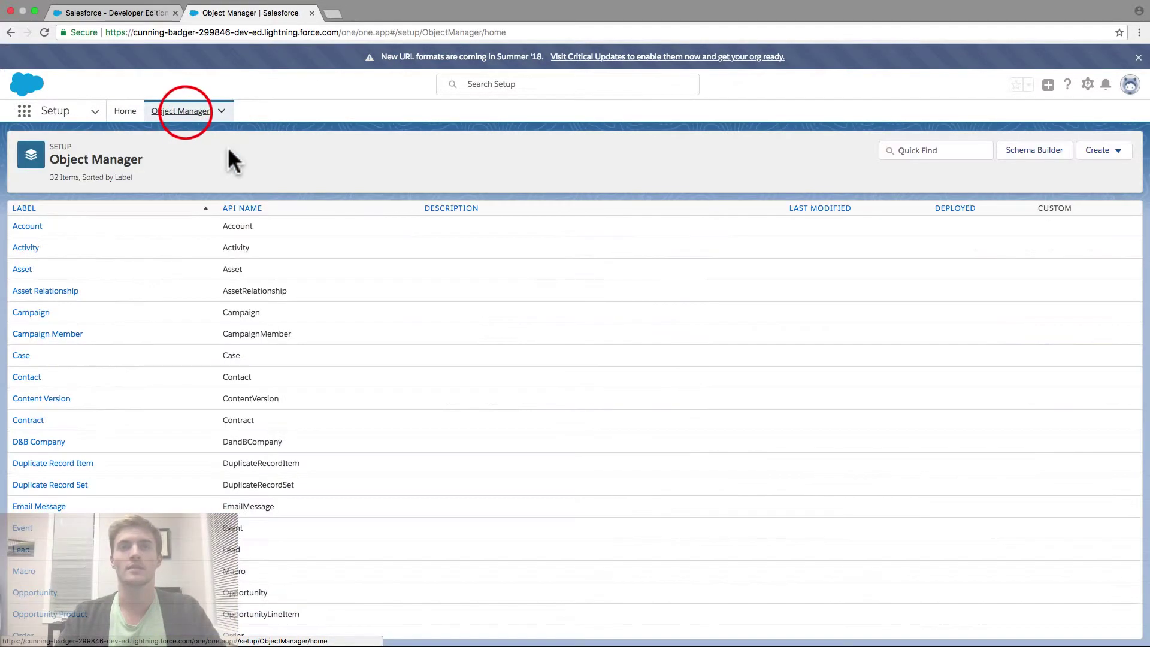
scroll(142, 258, down, 5)
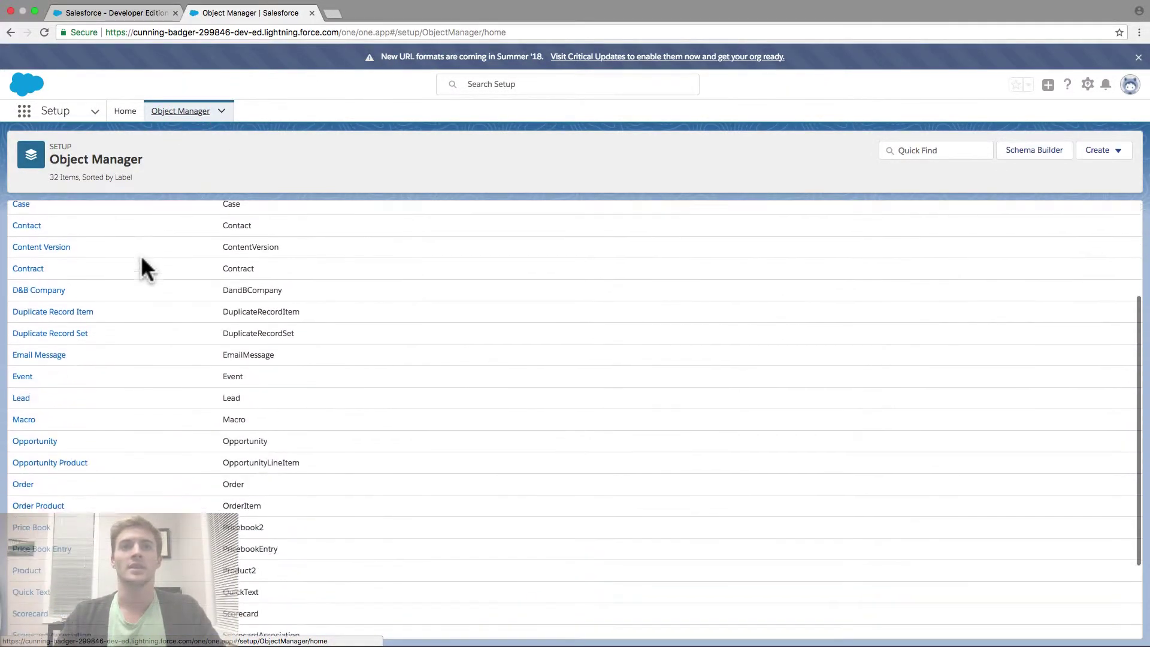
scroll(141, 254, up, 5)
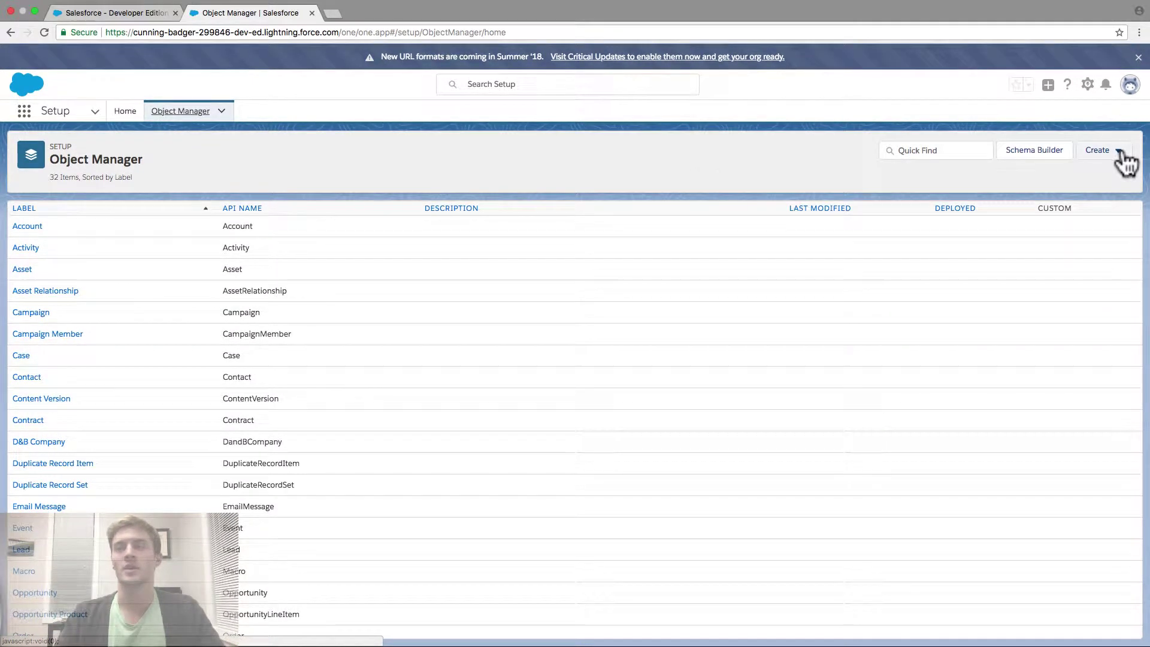
Step: Start a new custom object with the label Property and the plural label Properties
click(1119, 154)
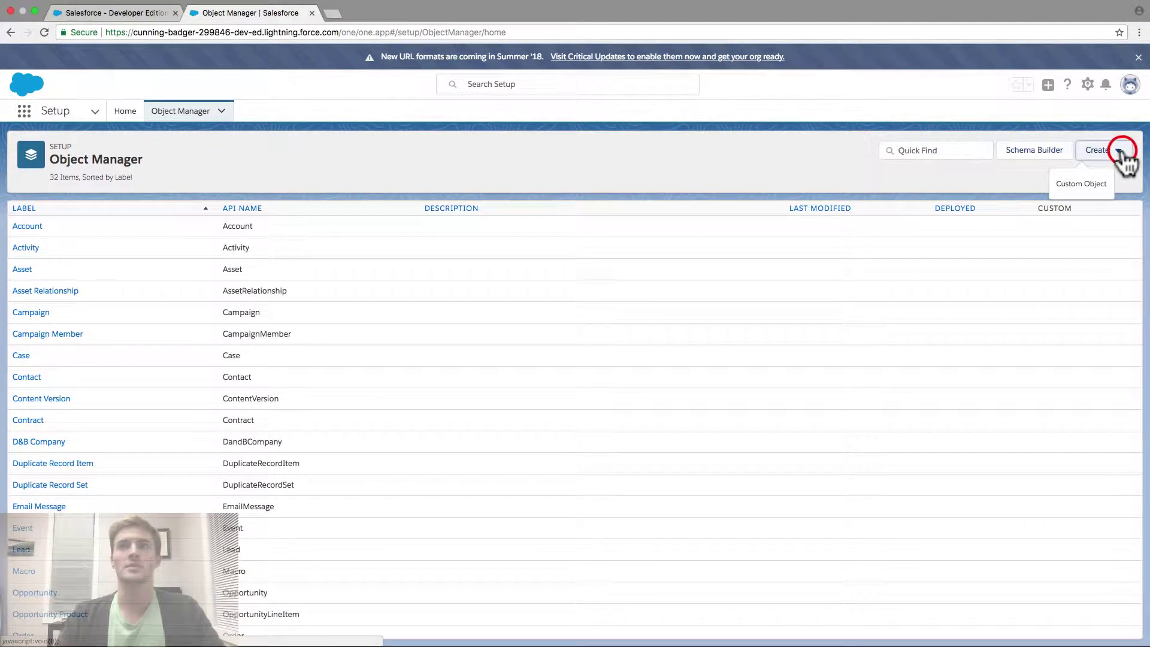
click(1091, 186)
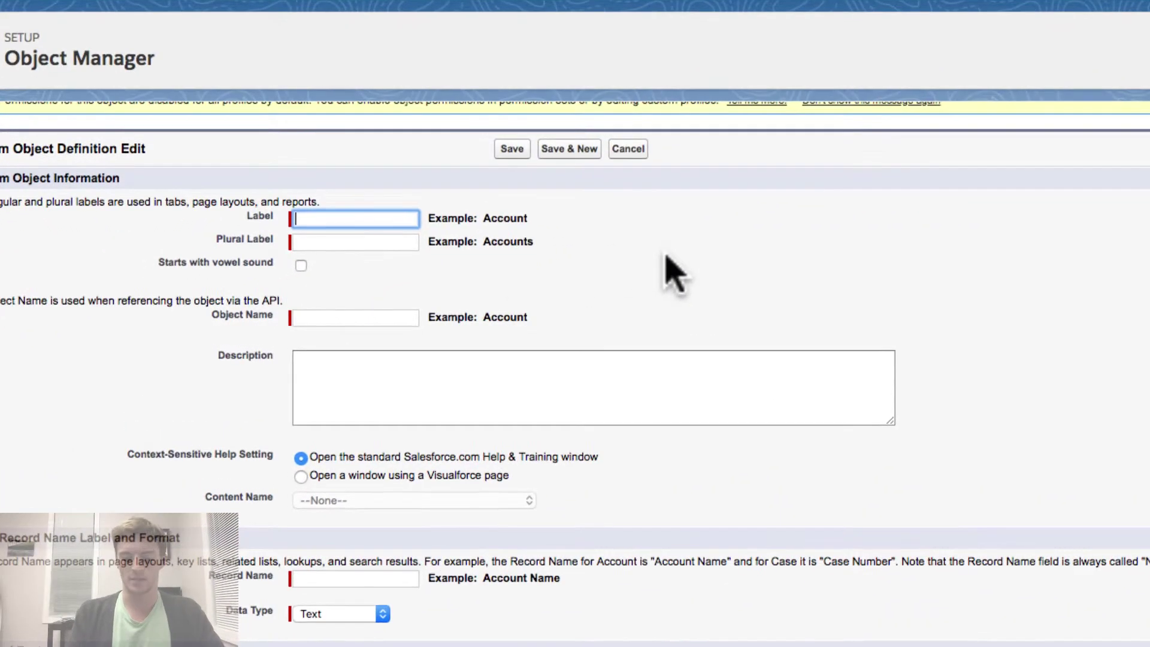
text(Property)
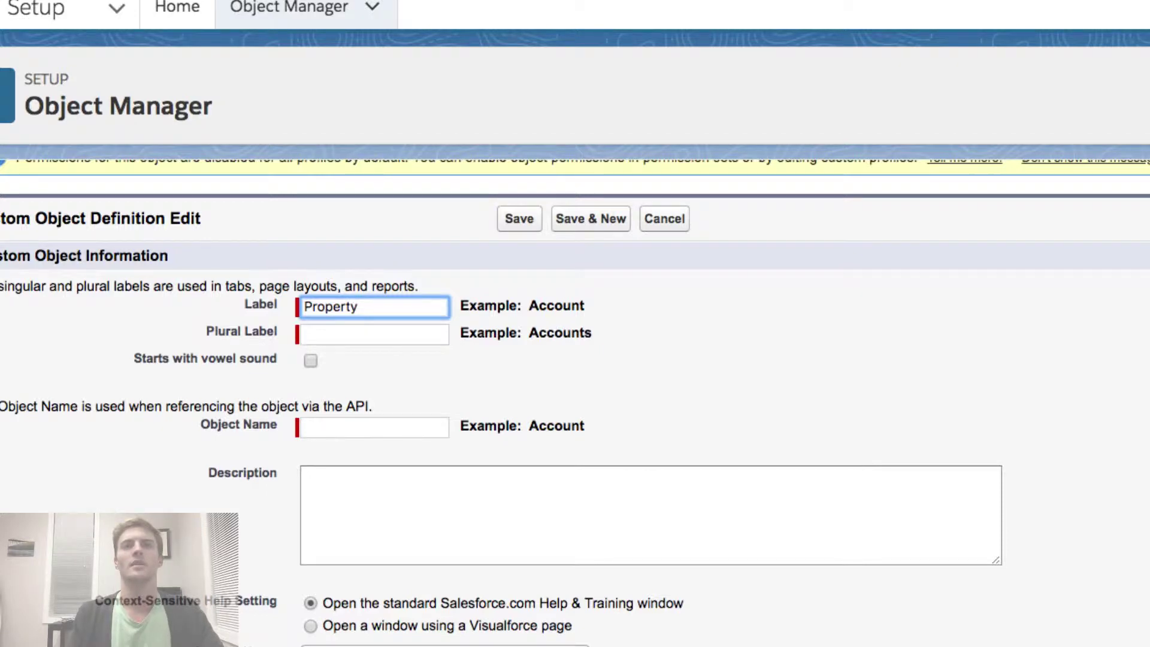
key(Tab)
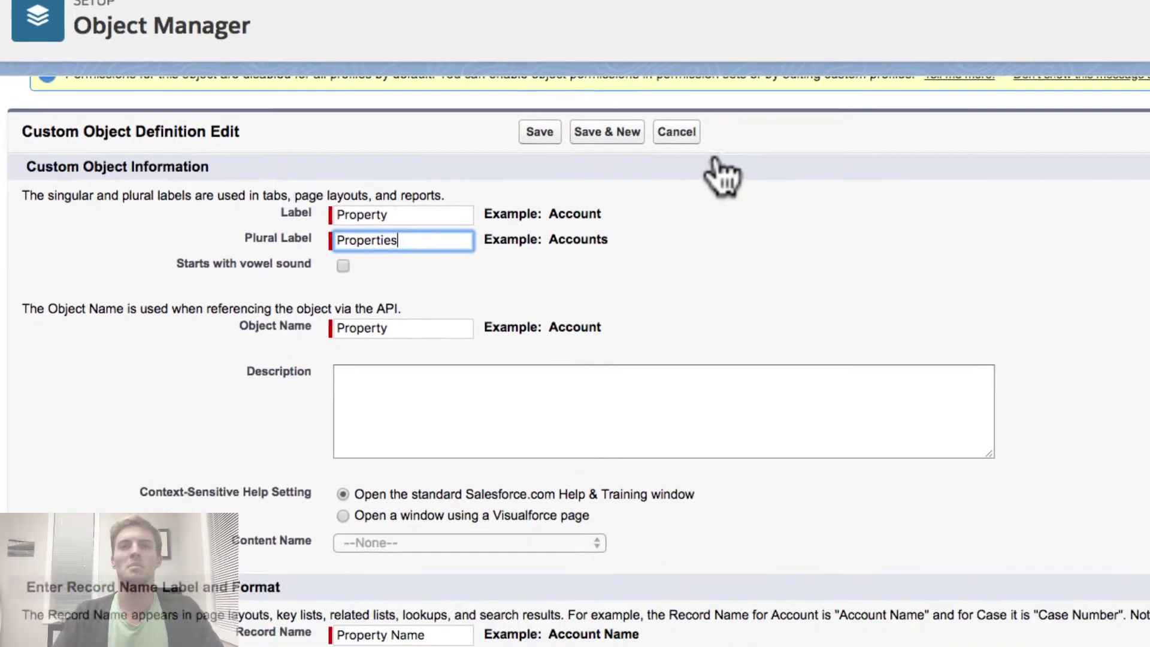
Step: Enable the optional features Allow Reports, Allow Activities, Track Field History and Allow in Chatter Groups for the Property object
scroll(711, 268, down, 3)
click(670, 252)
scroll(676, 174, down, 10)
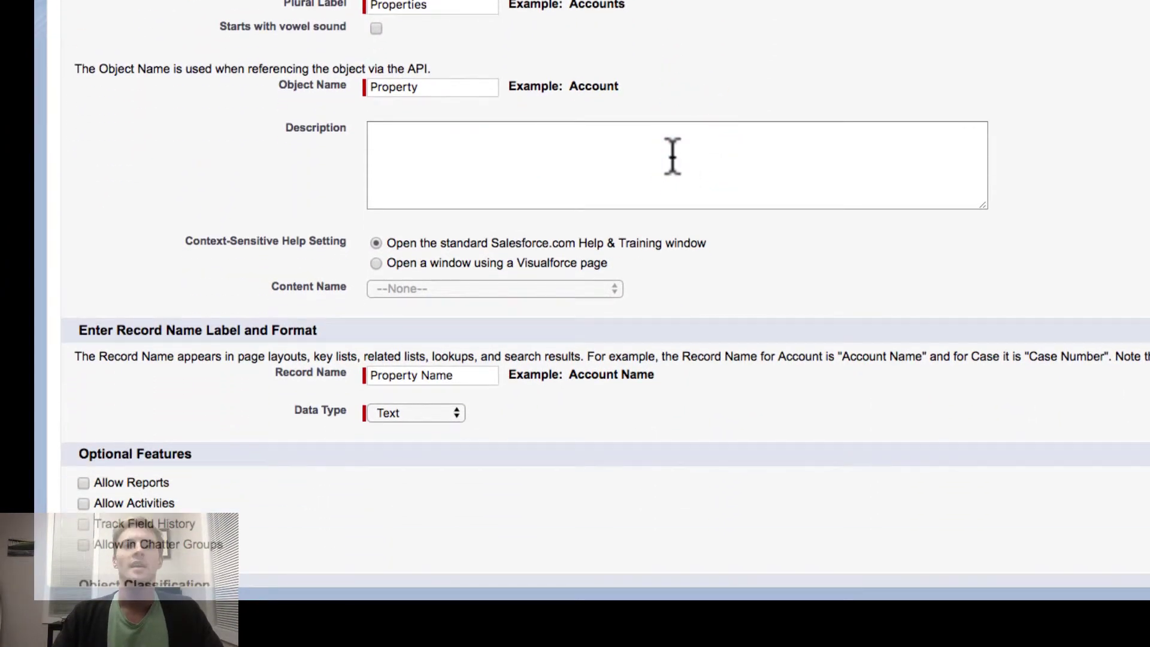
scroll(513, 228, down, 2)
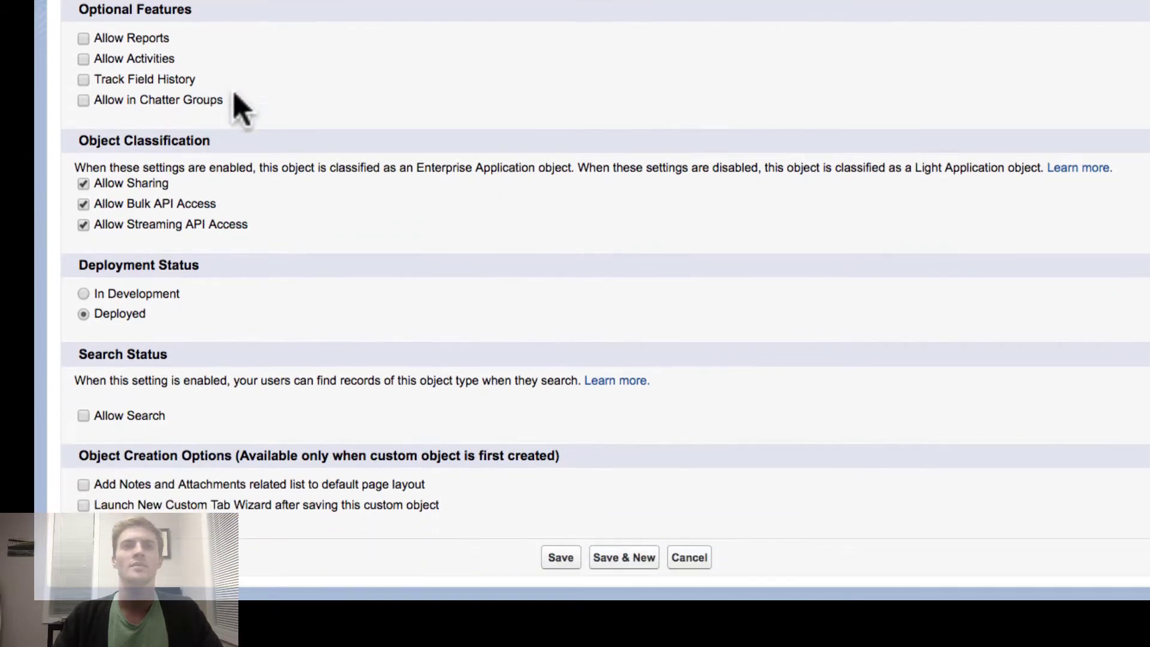
click(83, 39)
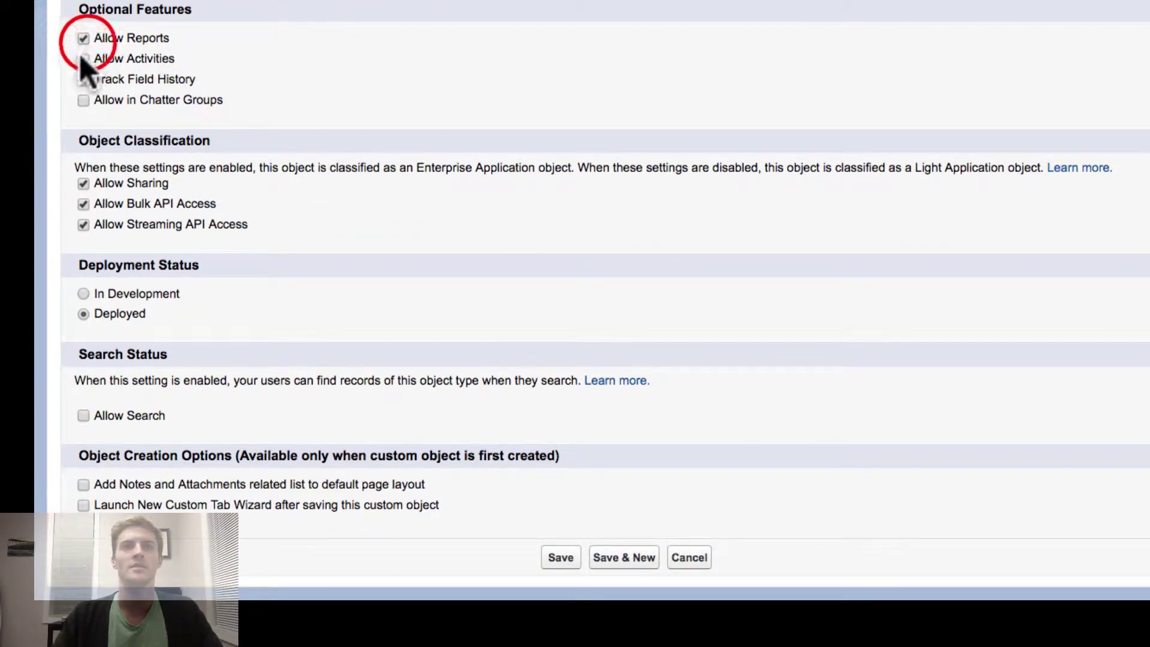
click(84, 59)
click(83, 79)
click(83, 100)
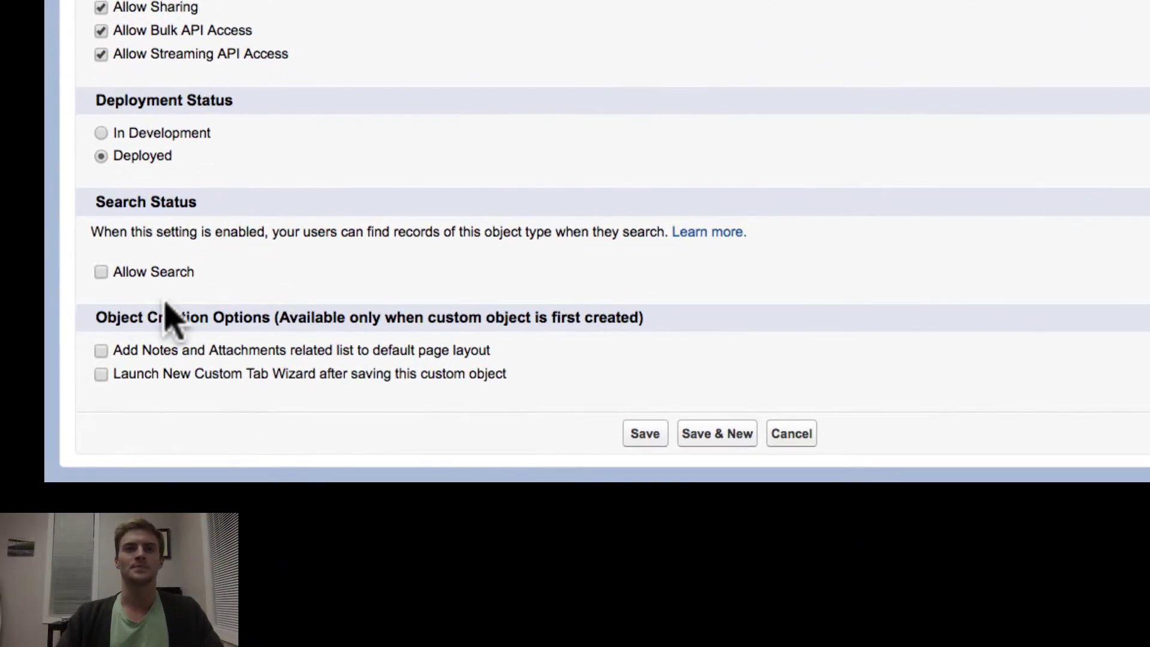
Step: Enable Allow Search and Launch New Custom Tab Wizard after saving this custom object, and save the Property object
click(101, 271)
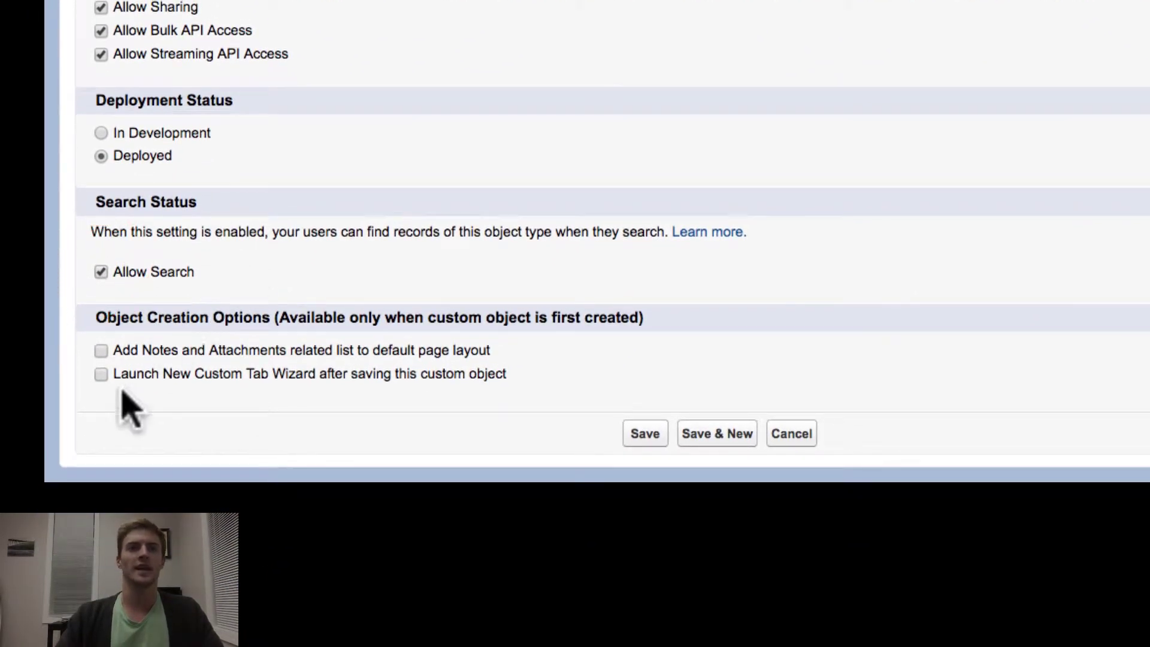
drag(178, 373, 524, 377)
click(101, 375)
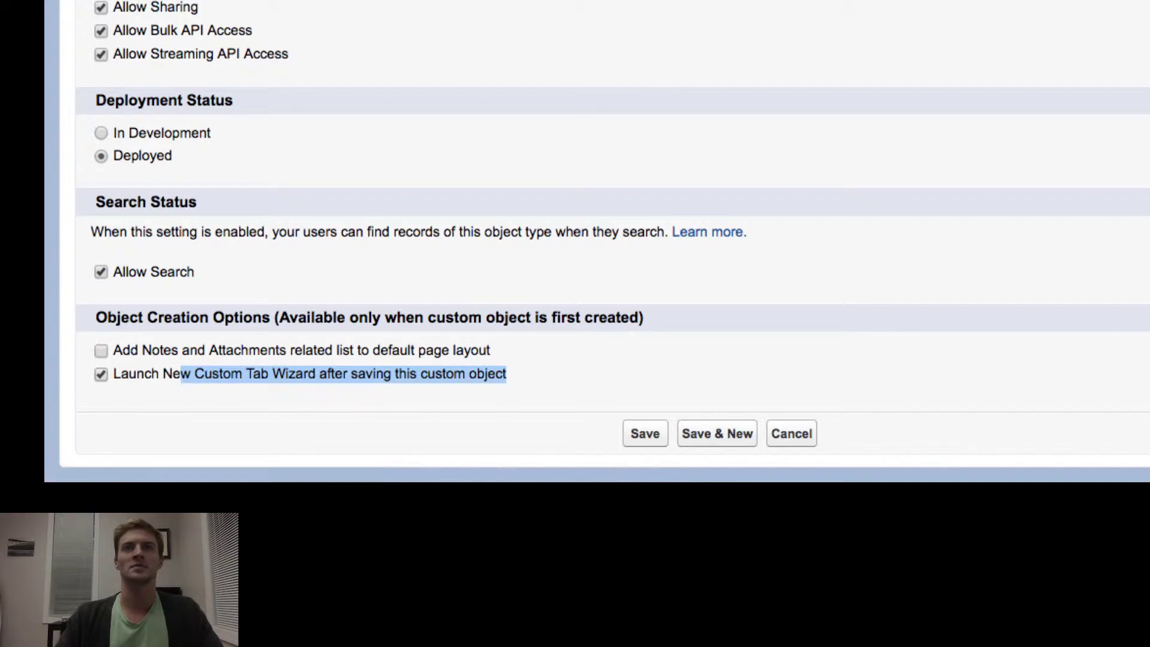
click(645, 436)
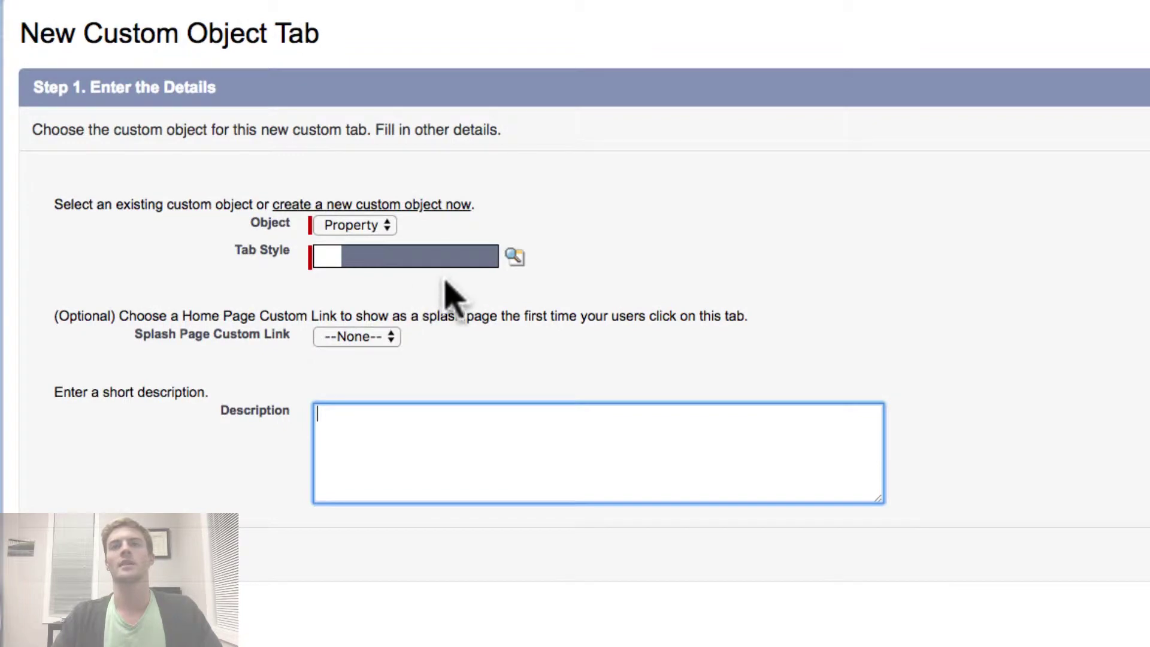
Step: Choose Real Estate Sign as the tab style for the Property object's new custom tab
click(421, 259)
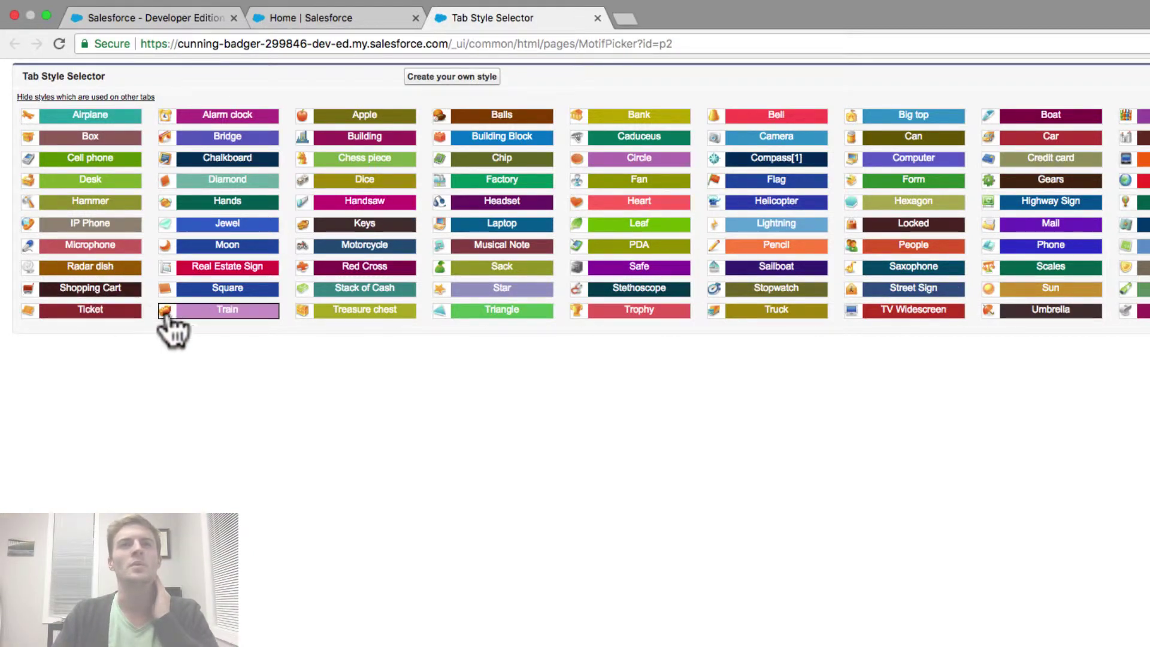
click(215, 271)
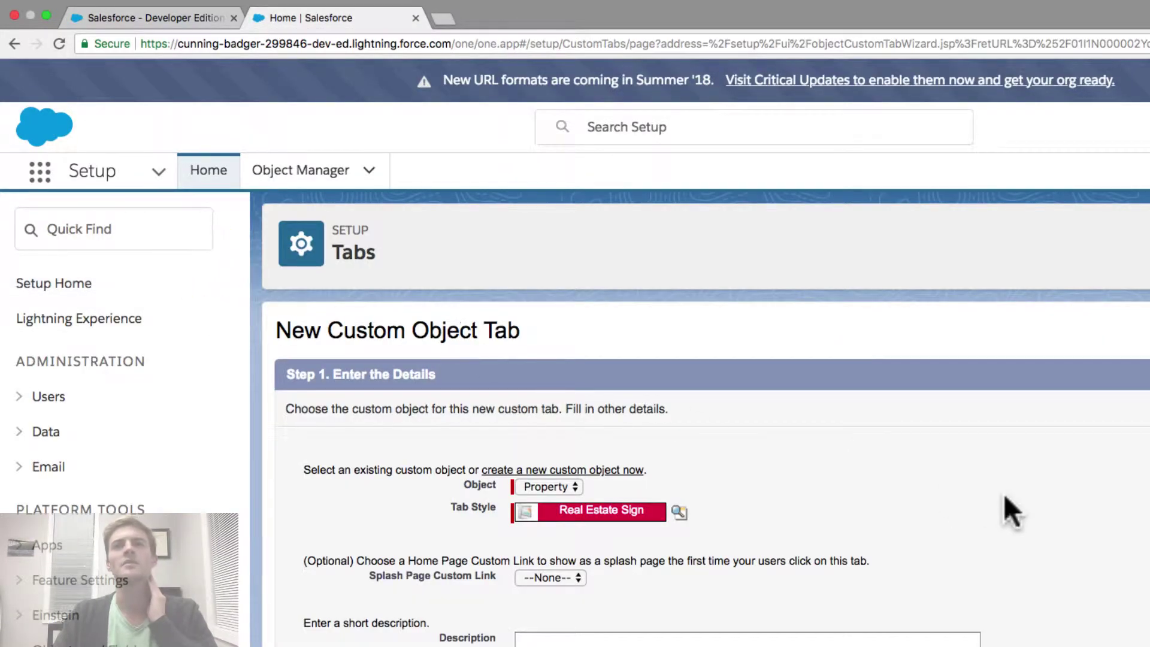
Step: Reopen the Tab Style Selector and check Trailhead's Create a Custom Object instructions on choosing a tab style
click(590, 521)
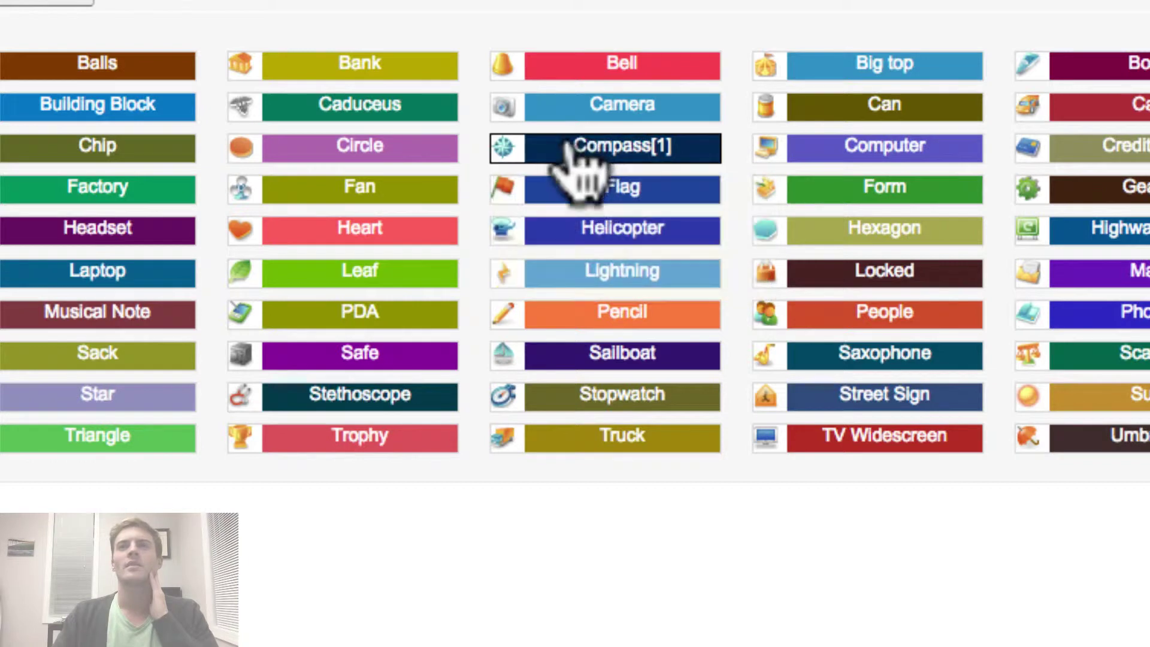
mouse_move(684, 157)
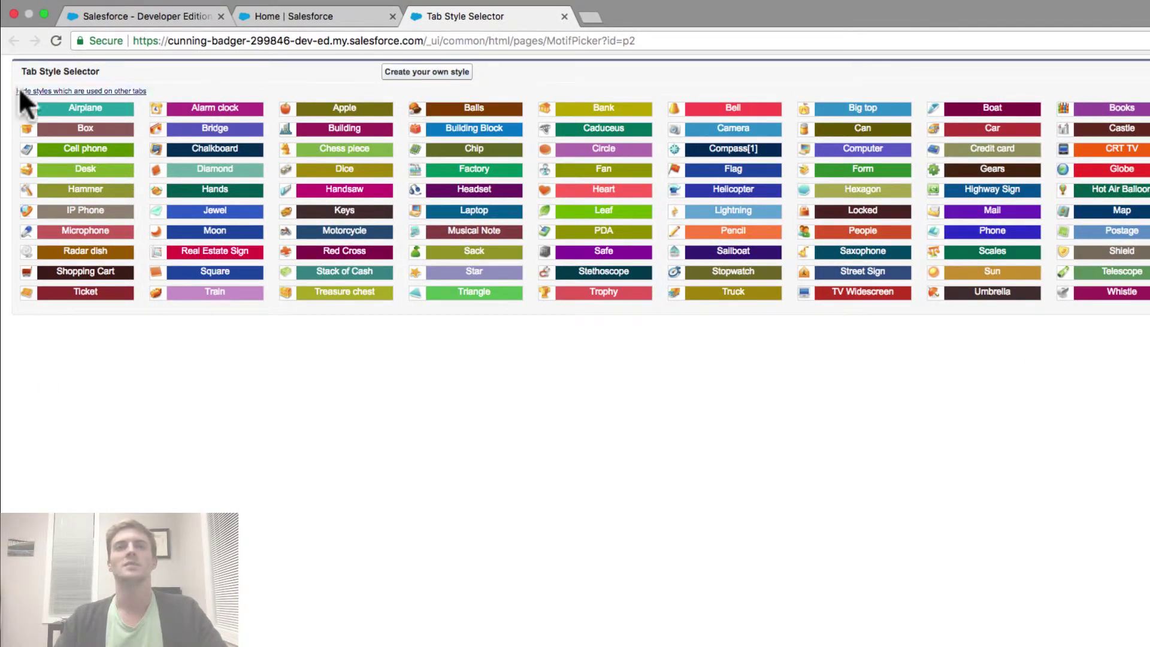
click(312, 128)
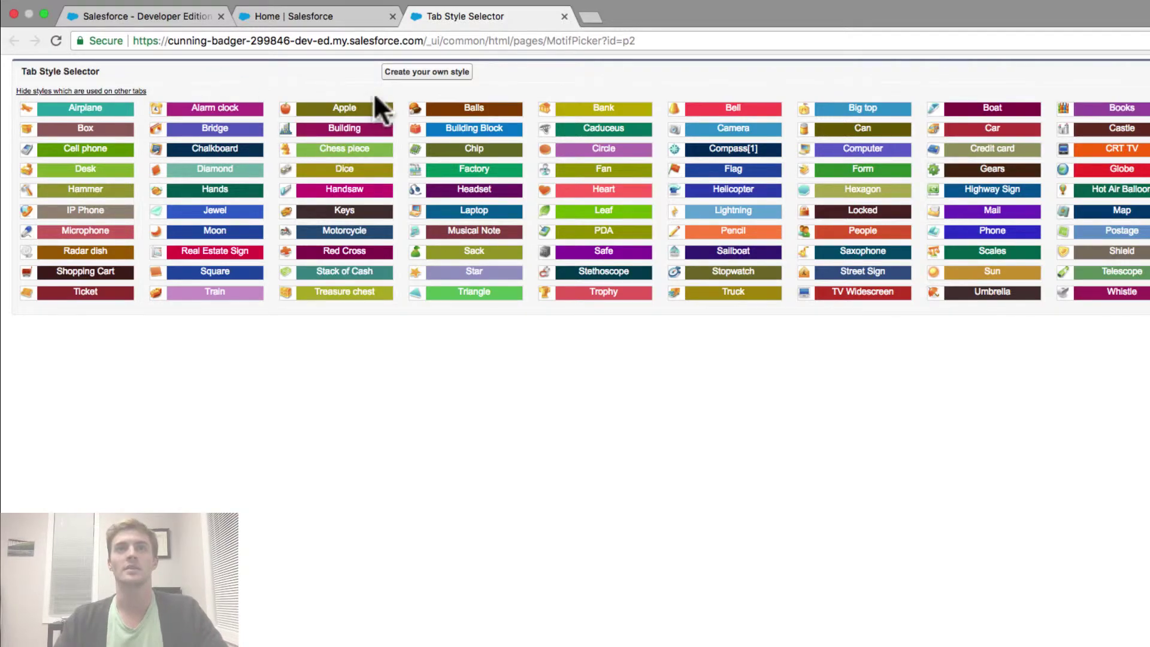
key(ctrl+Left)
key(ctrl+Right)
key(ctrl+Right)
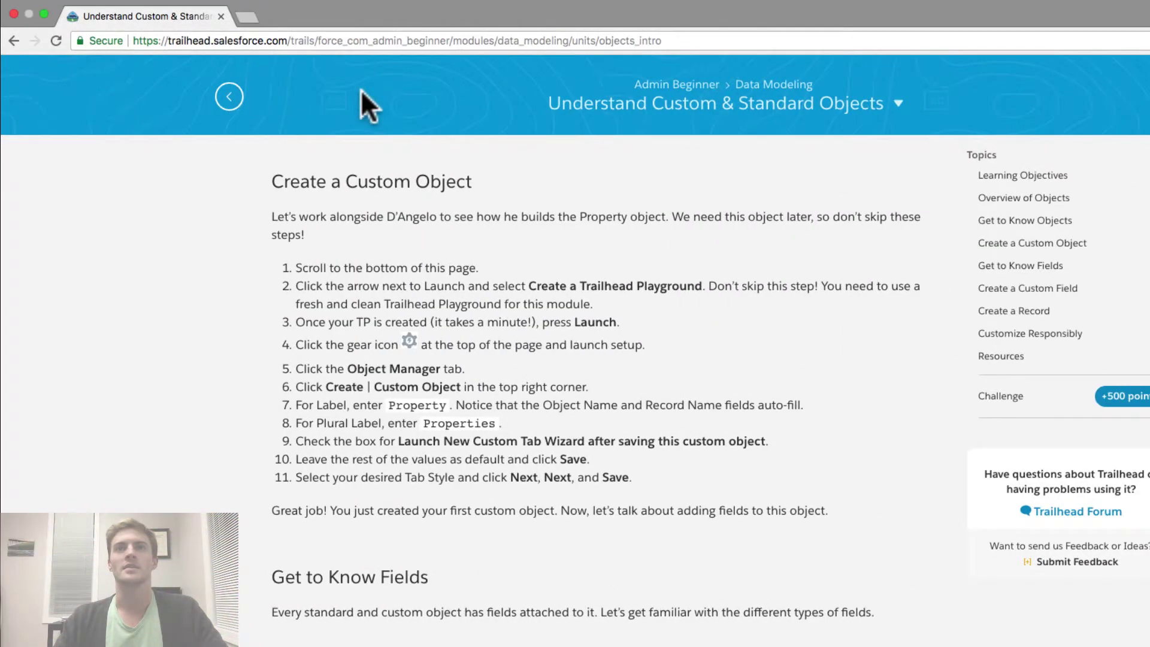
scroll(455, 264, down, 3)
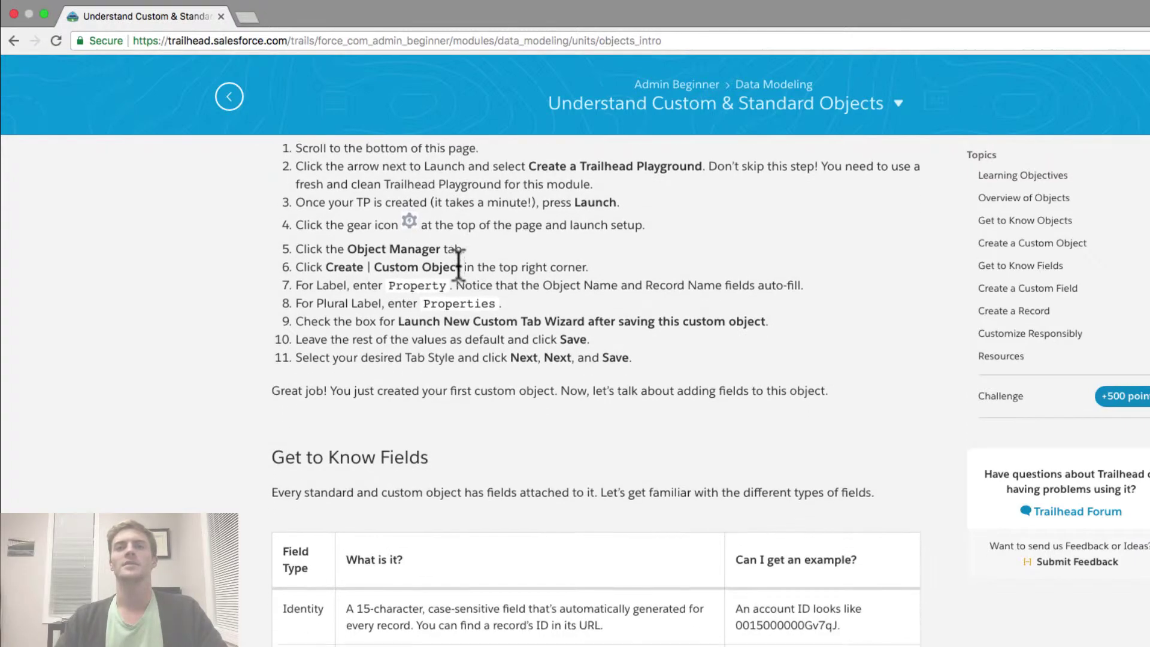
Step: Return to the Tab Style Selector, pick Real Estate Sign again and proceed to adding the tab to profiles
key(ctrl+Left)
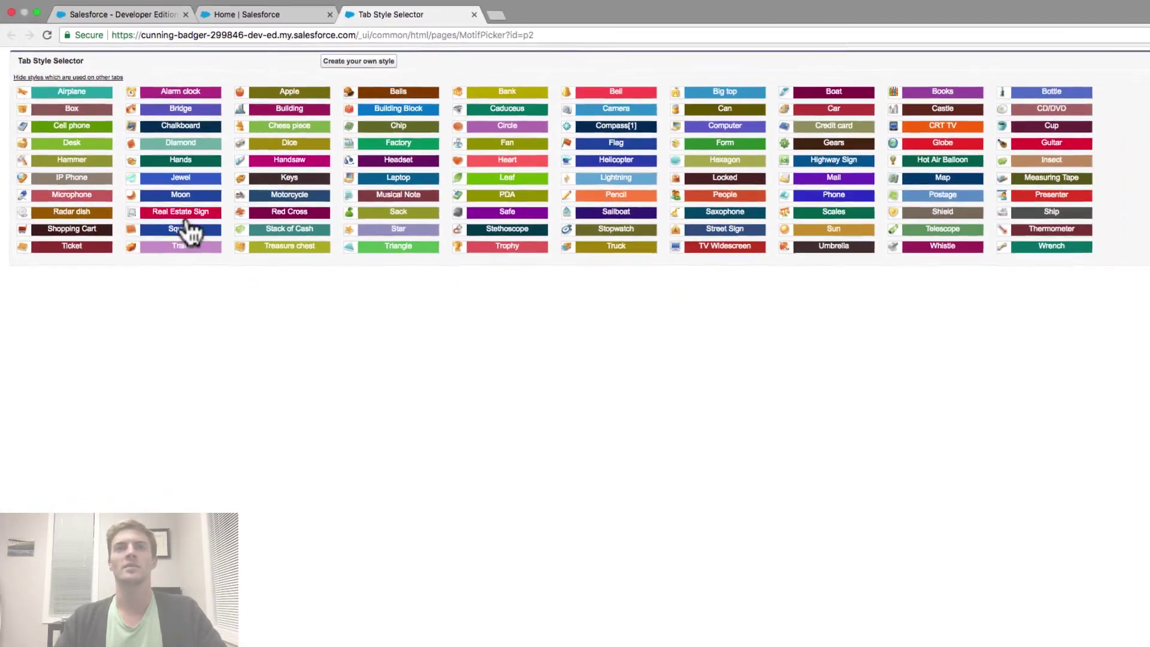
click(180, 213)
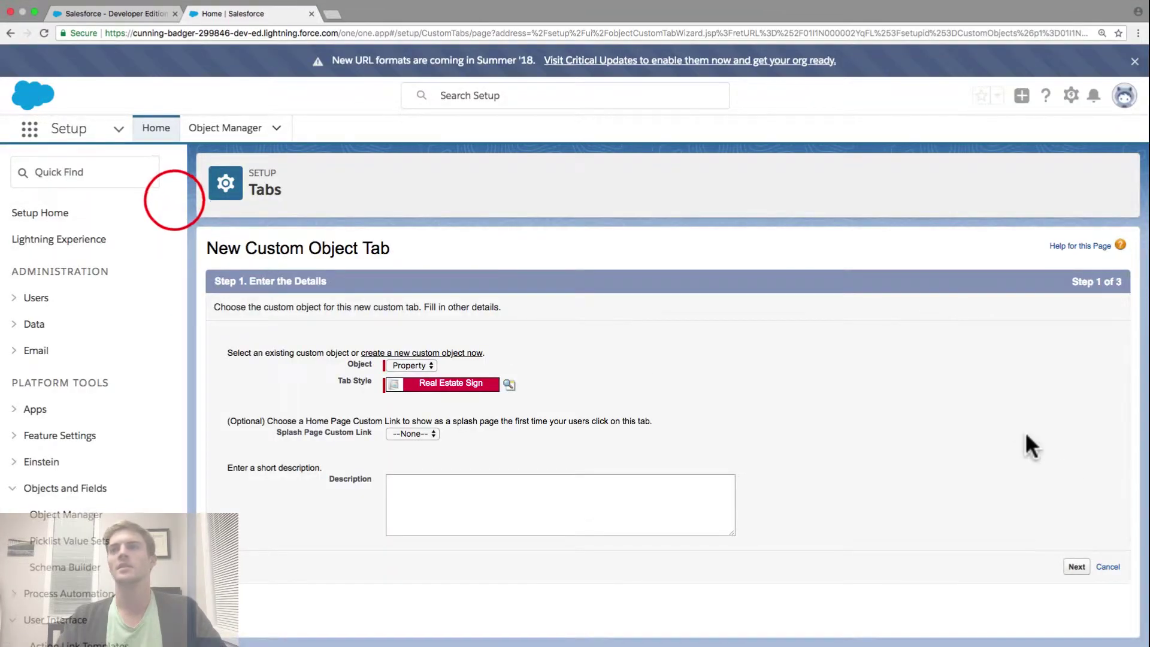
click(1076, 567)
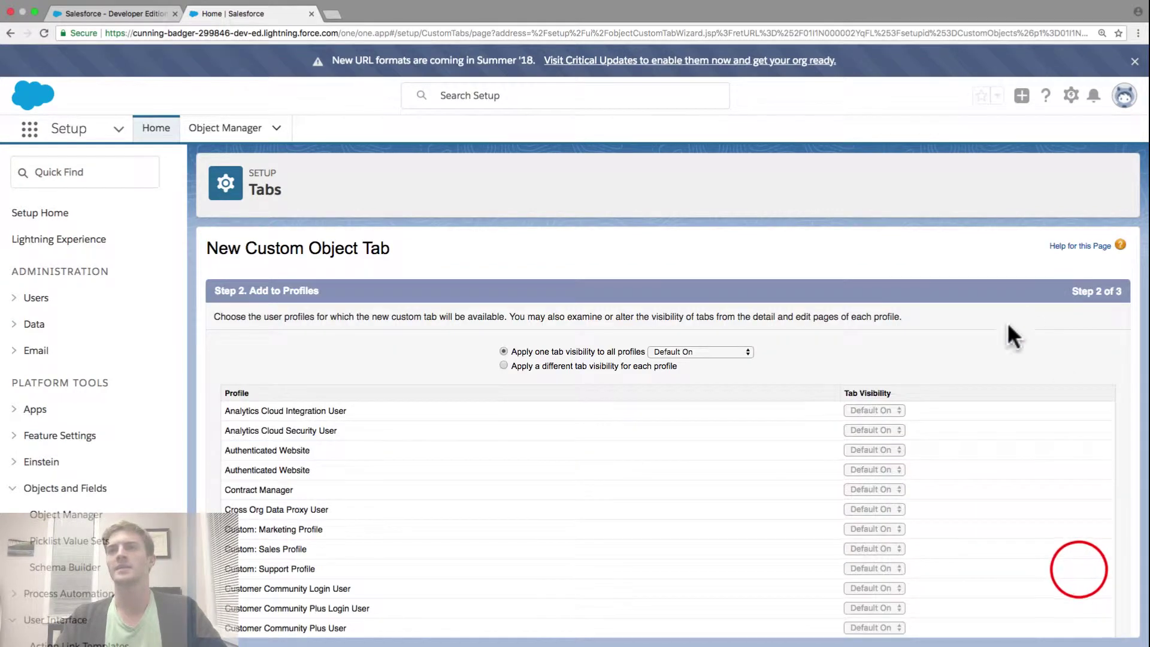
Step: Keep the Property tab Default On for all profiles and included in all custom apps, and save it
scroll(995, 354, down, 3)
scroll(1048, 551, down, 5)
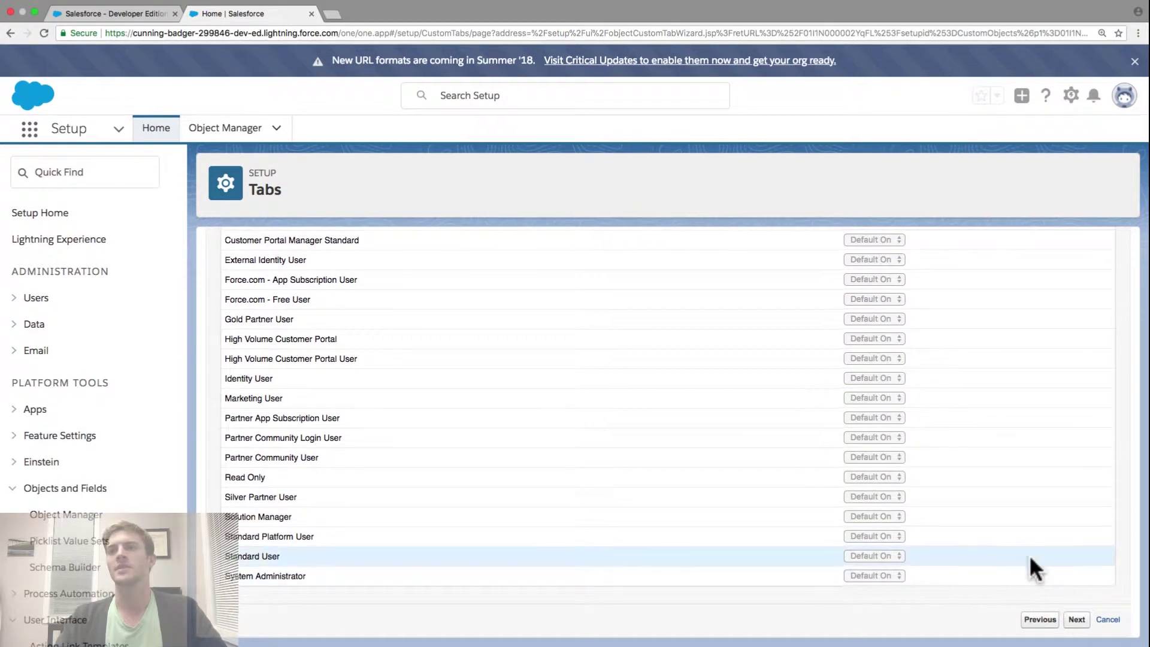
scroll(1029, 554, up, 5)
scroll(1022, 552, up, 3)
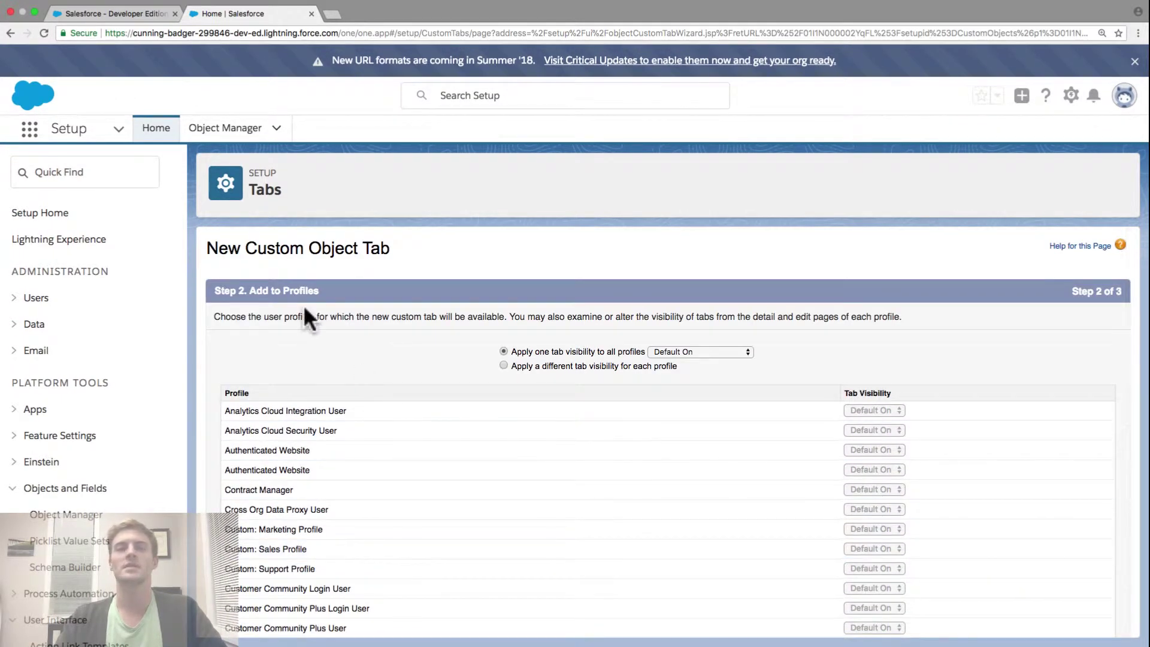
drag(321, 288, 246, 289)
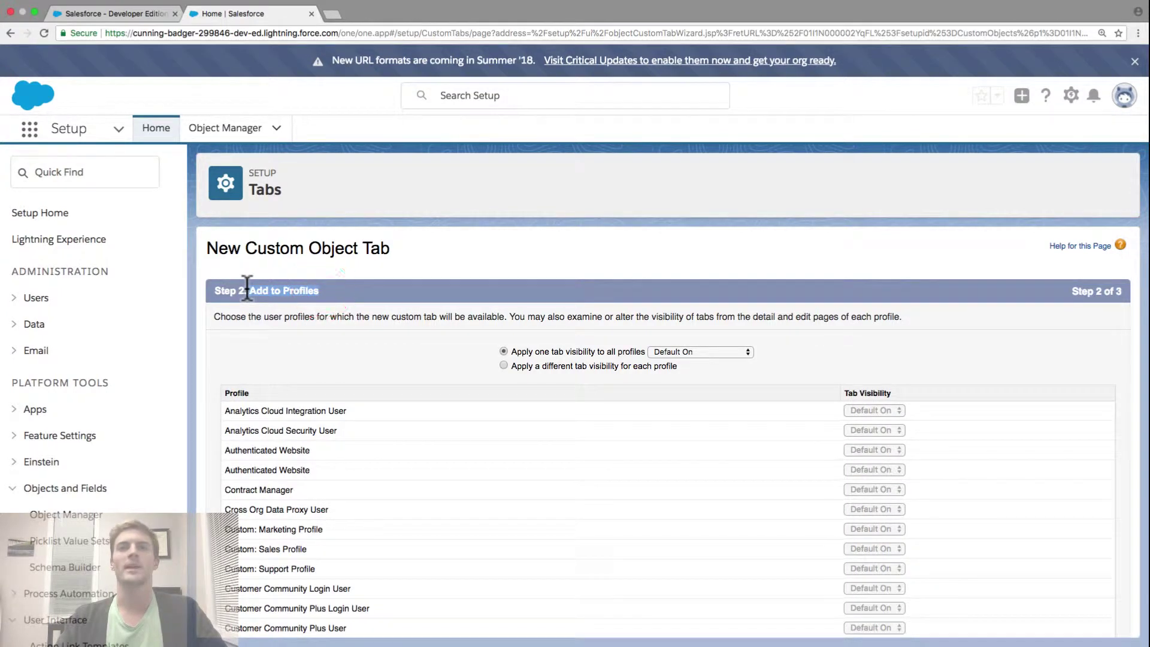
scroll(523, 379, down, 5)
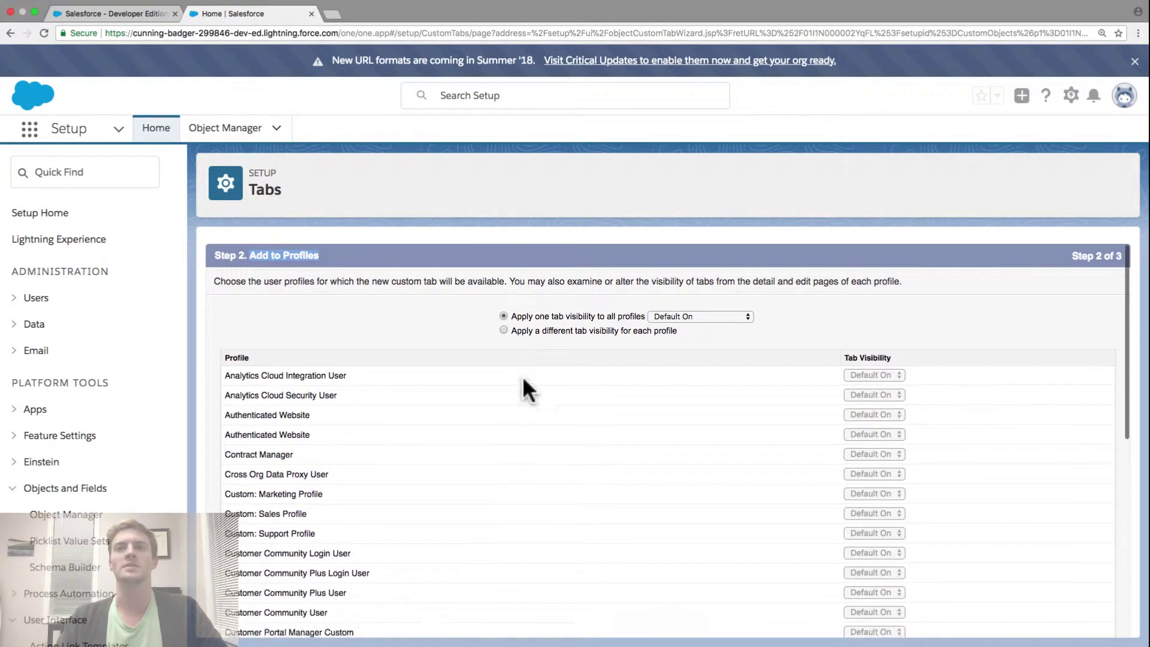
click(1078, 621)
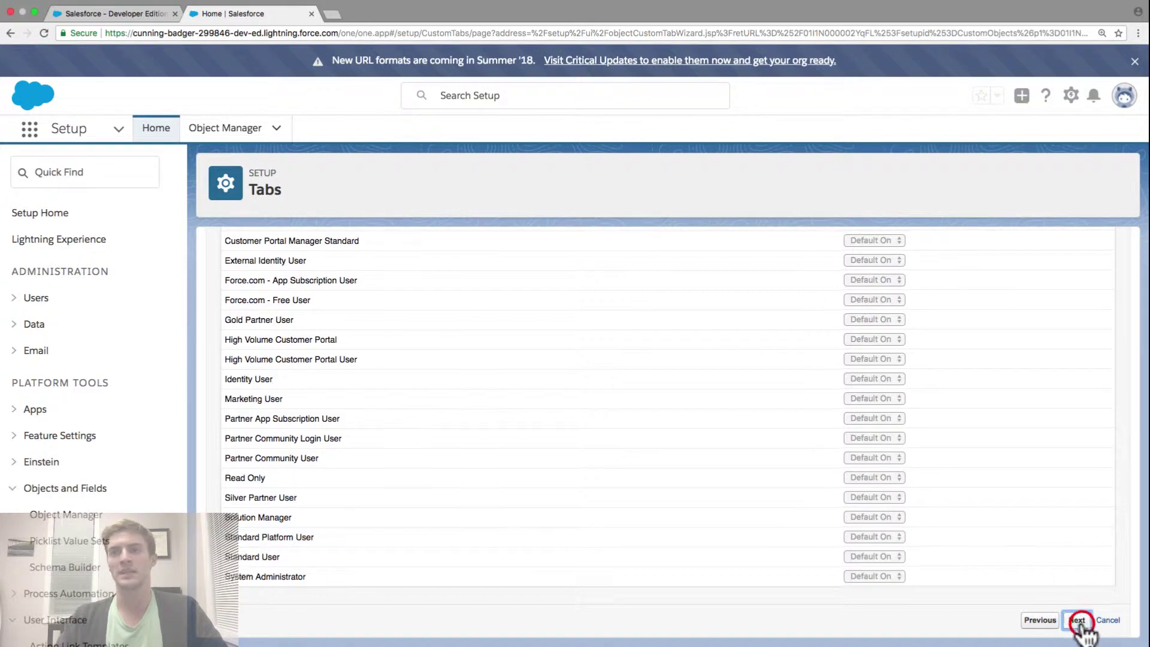
scroll(985, 384, down, 3)
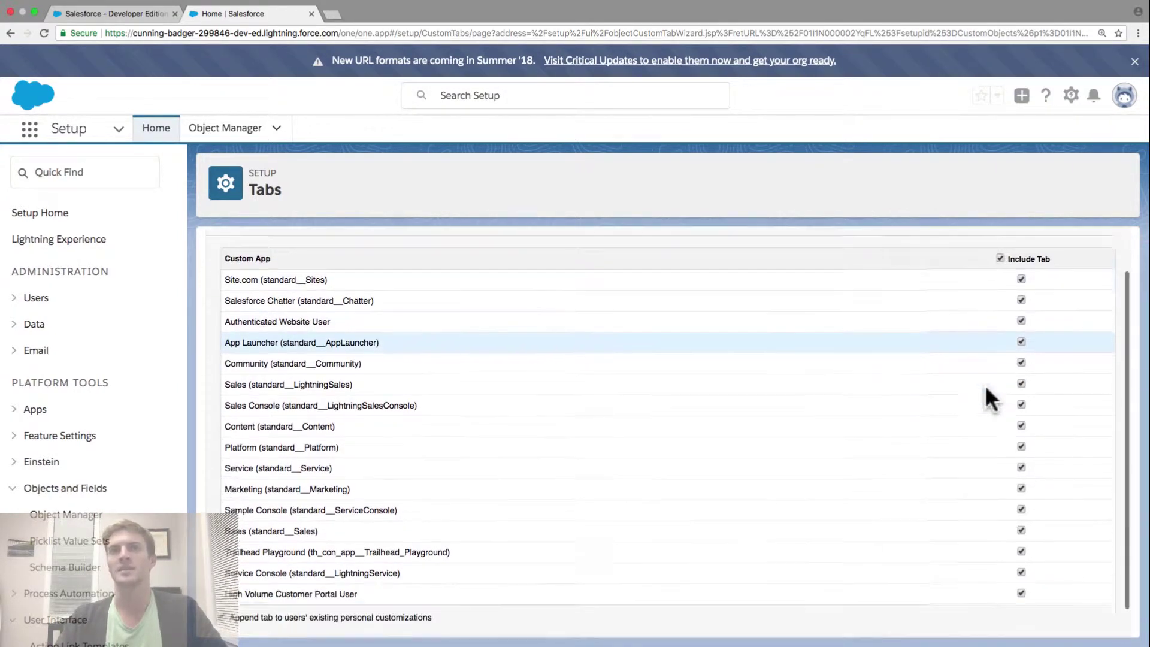
click(1081, 623)
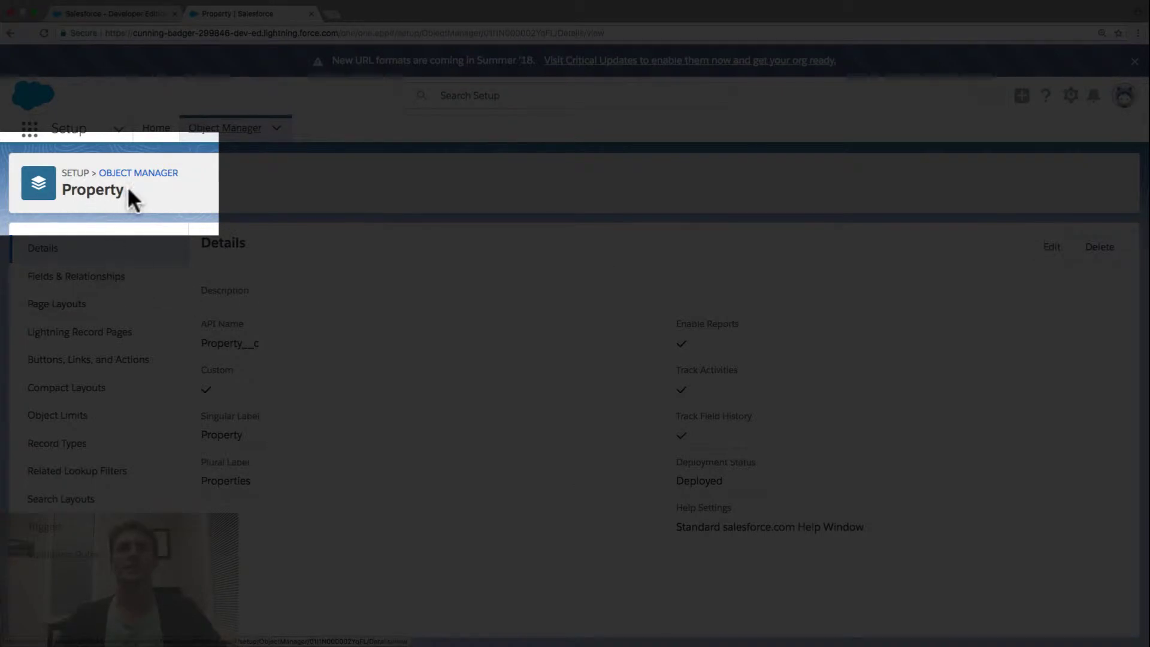
Step: Go back to the Object Manager list and locate the new Property object
click(149, 173)
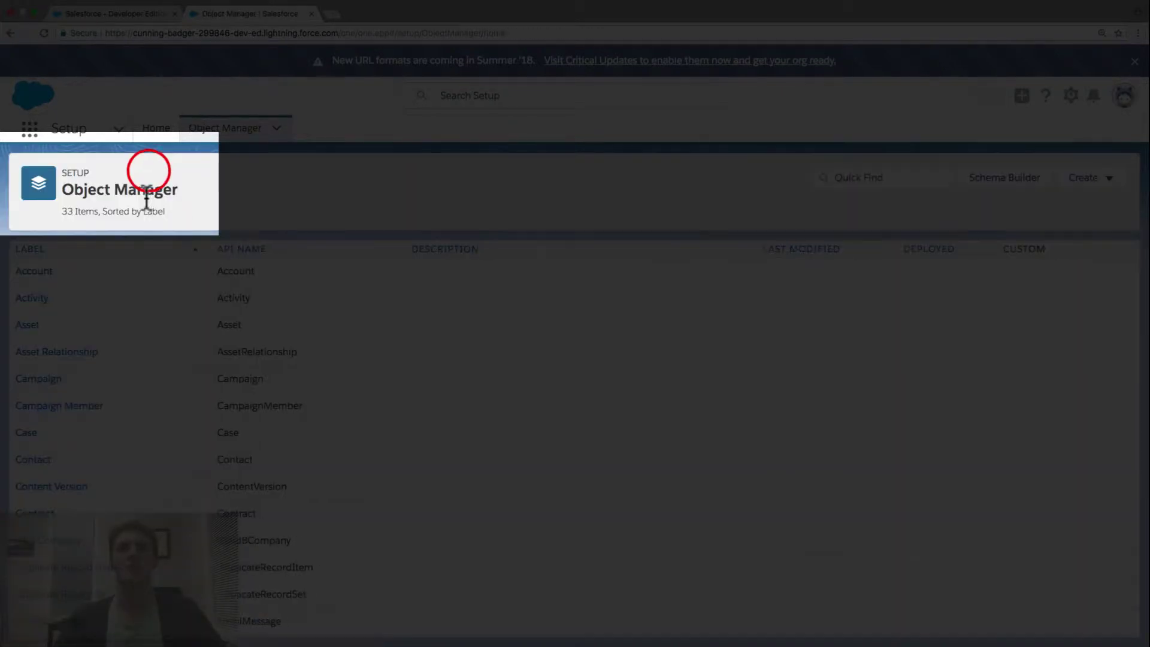
scroll(133, 282, down, 10)
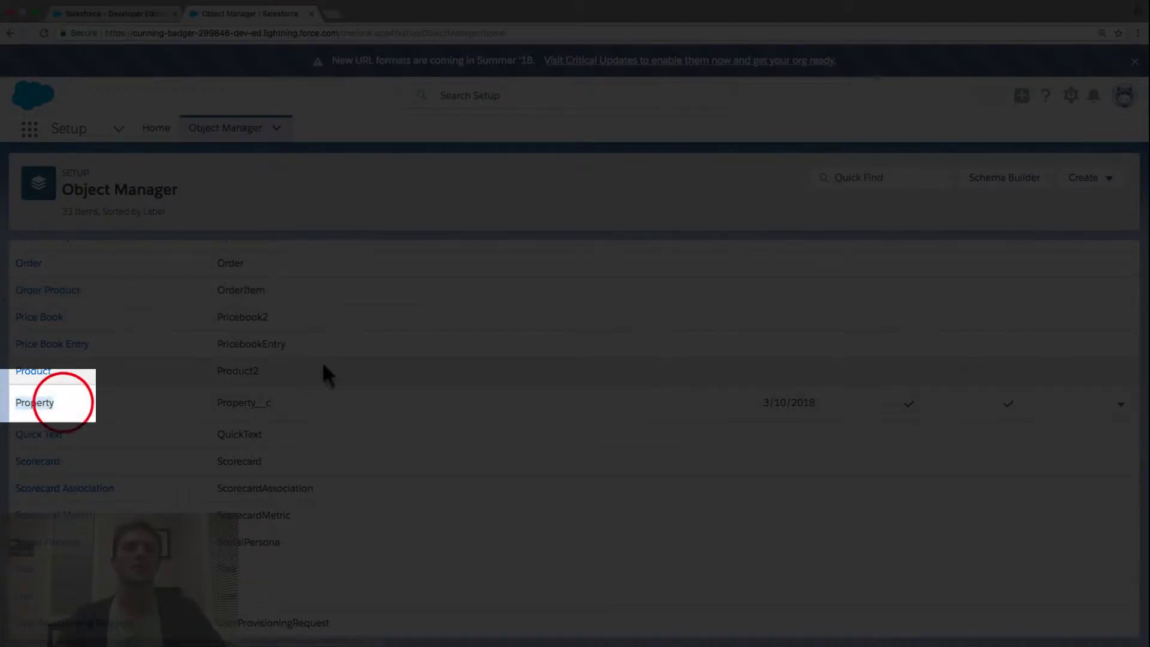
Step: Read Trailhead's Get to Know Fields section and the Create a Custom Field instructions
key(ctrl+Right)
scroll(365, 328, down, 3)
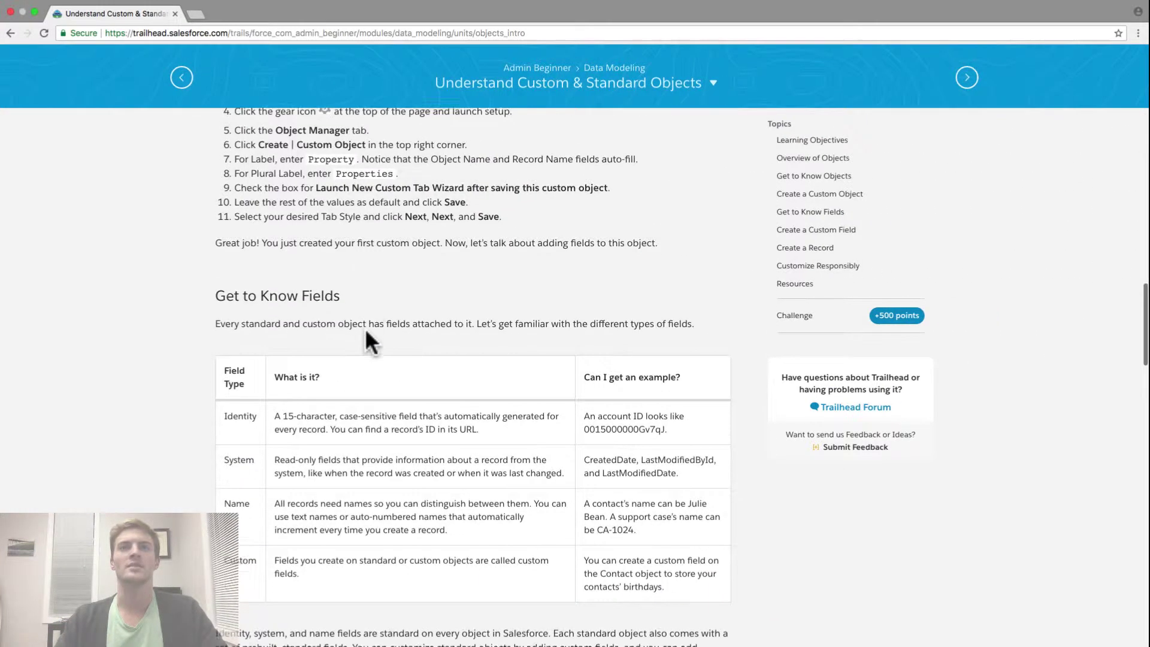
scroll(365, 331, down, 3)
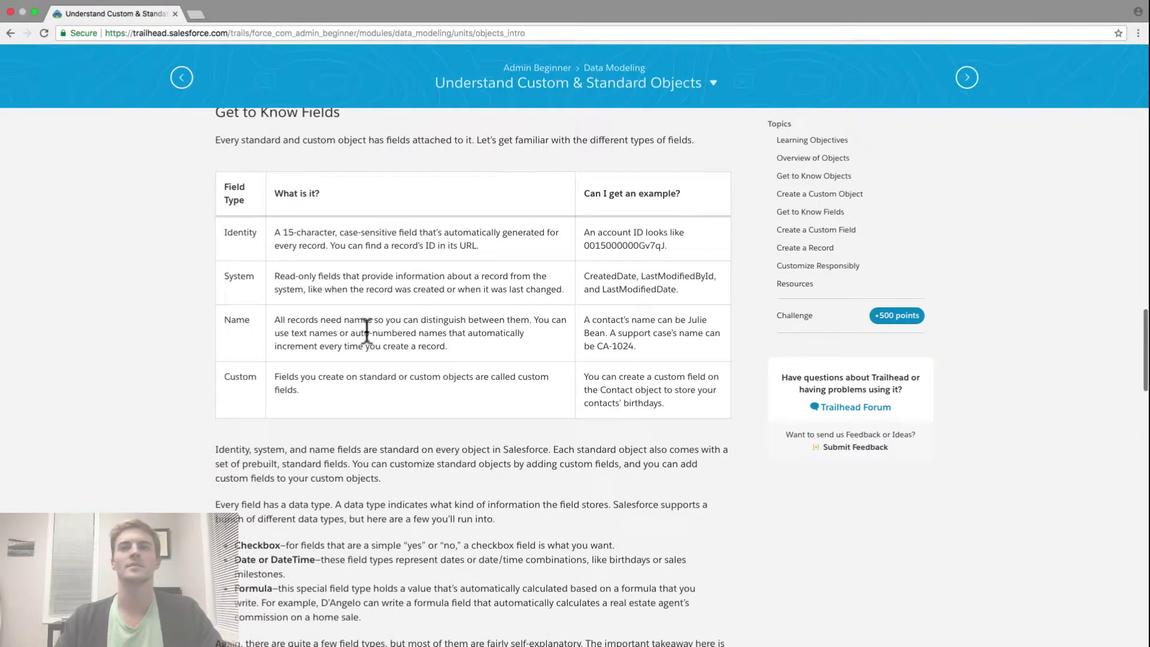
scroll(365, 328, down, 5)
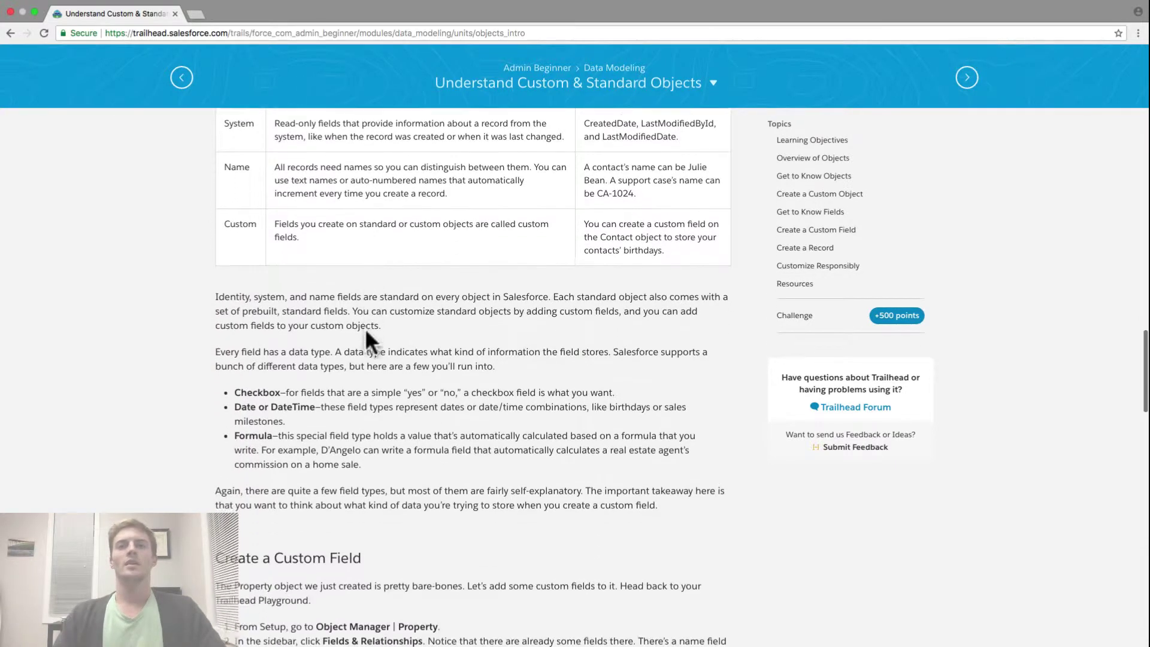
scroll(367, 329, down, 2)
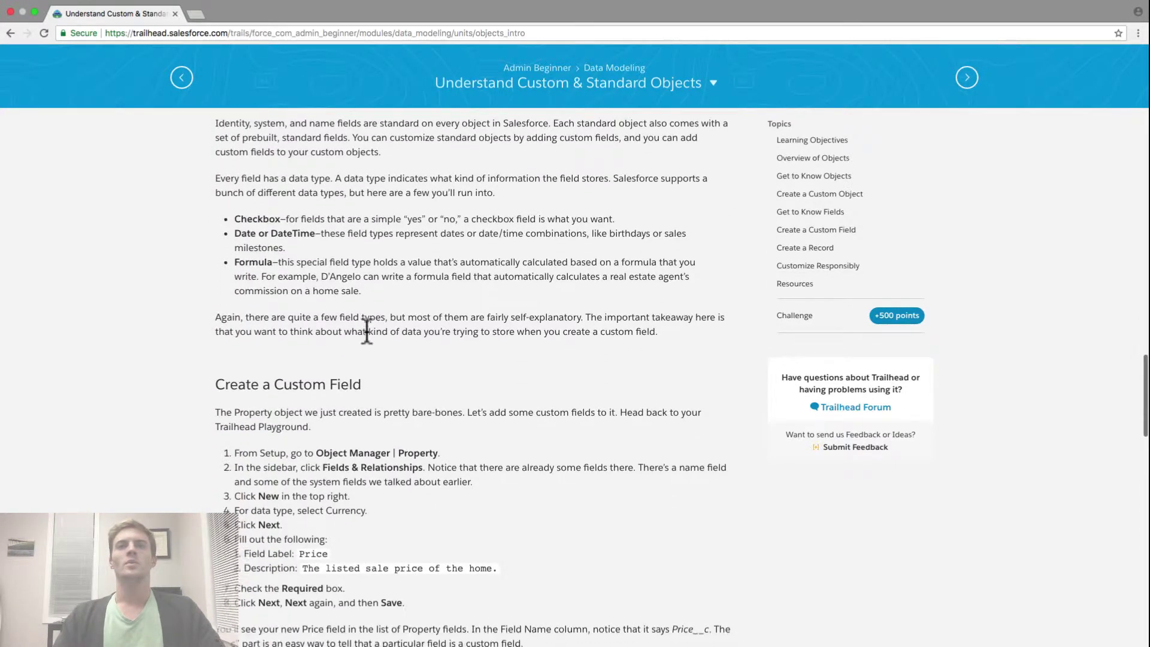
scroll(367, 330, down, 4)
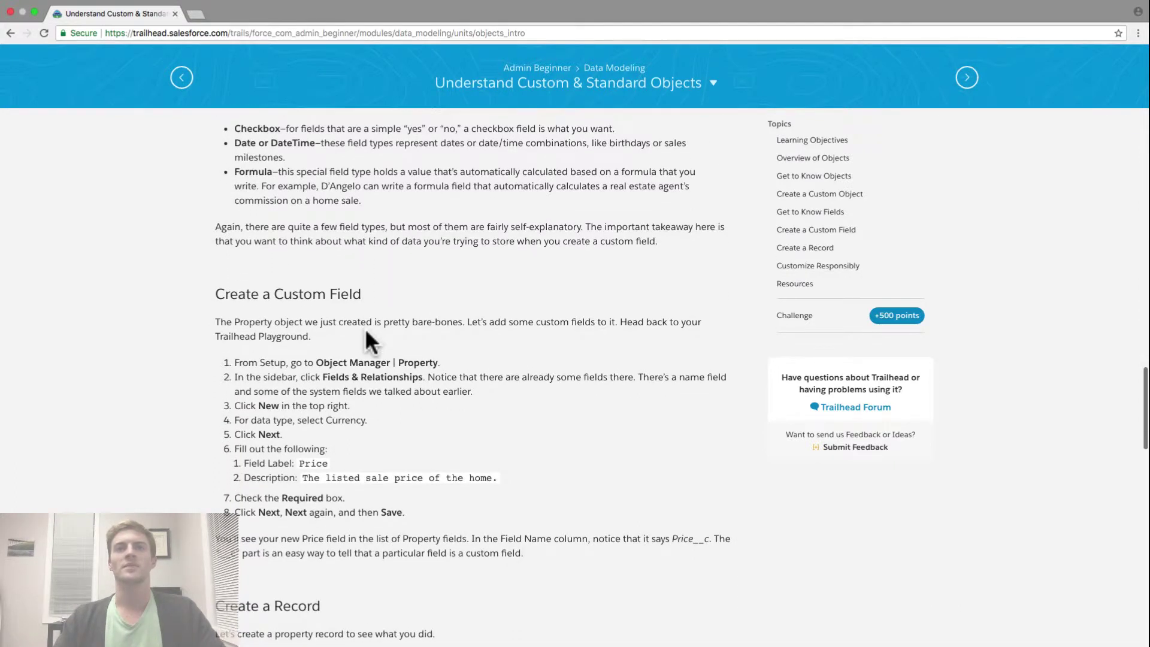
scroll(366, 330, down, 3)
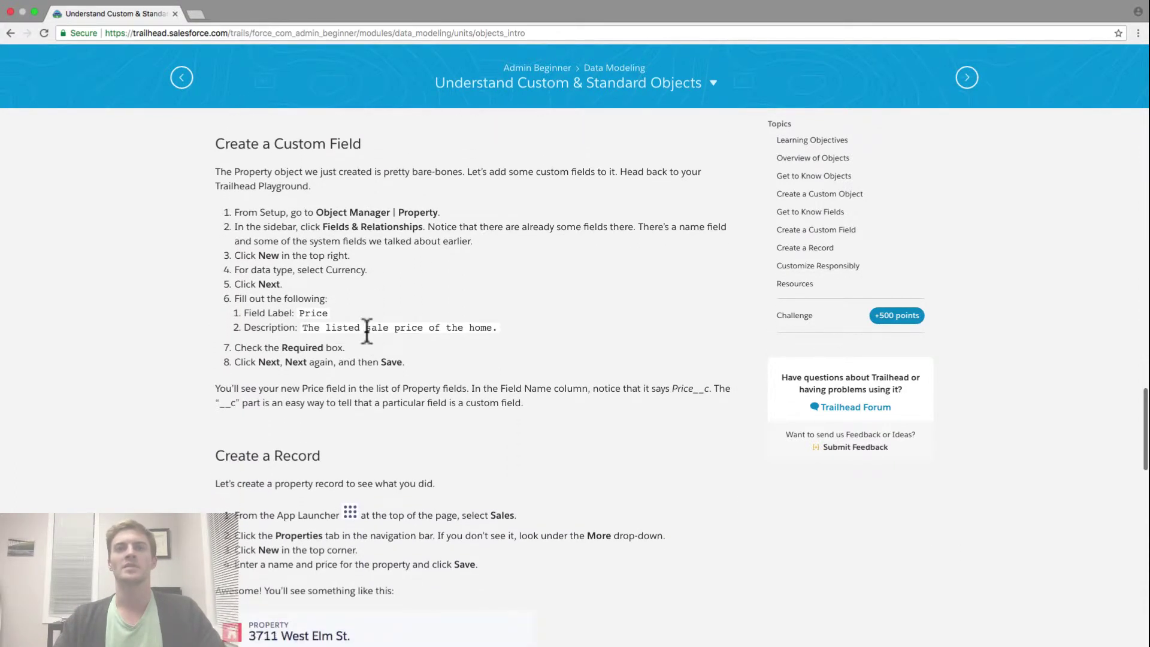
scroll(363, 175, down, 1)
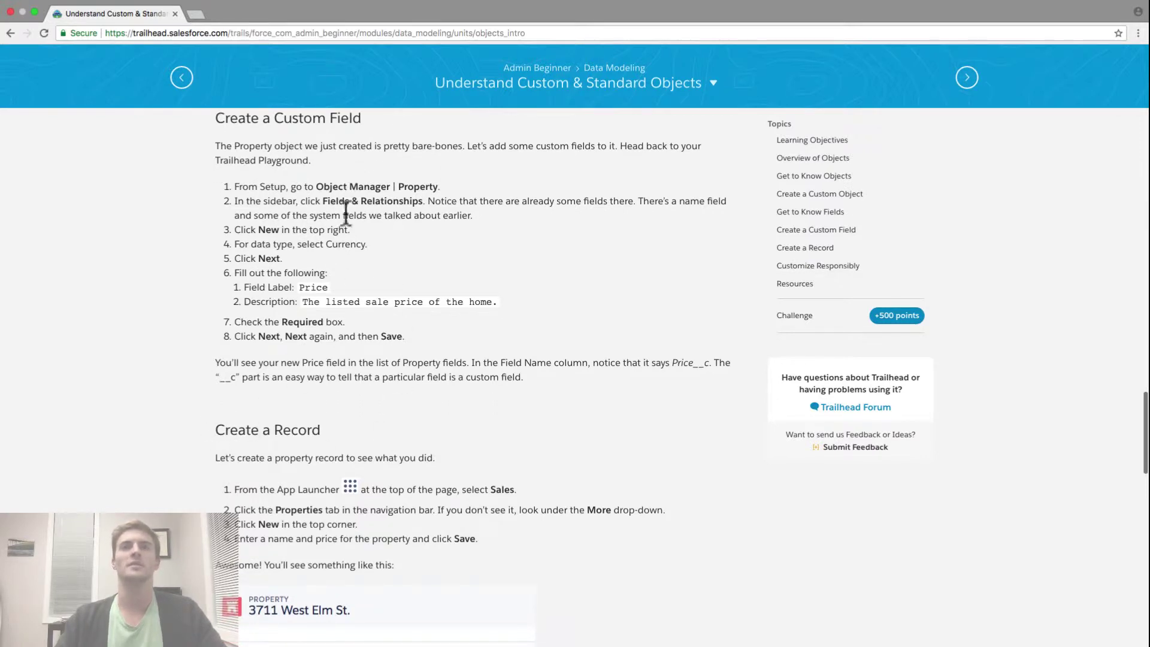
Step: Return to the Salesforce playground, open the Sales app and check its navigation bar and overflow items for the Properties tab
key(ctrl+Left)
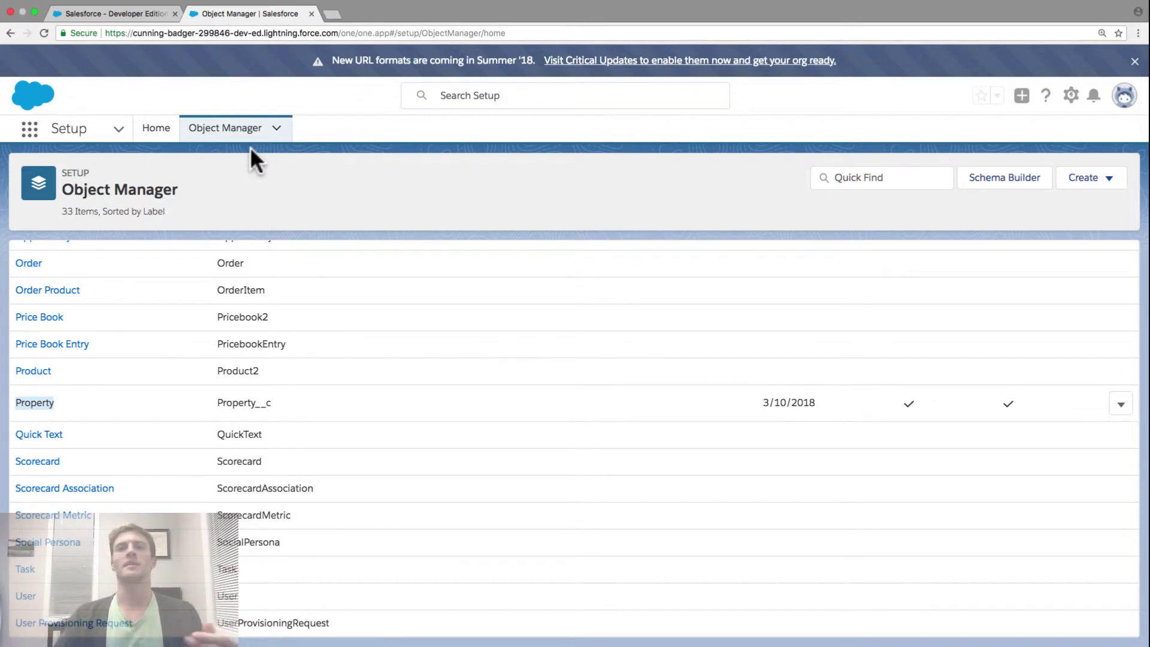
click(151, 127)
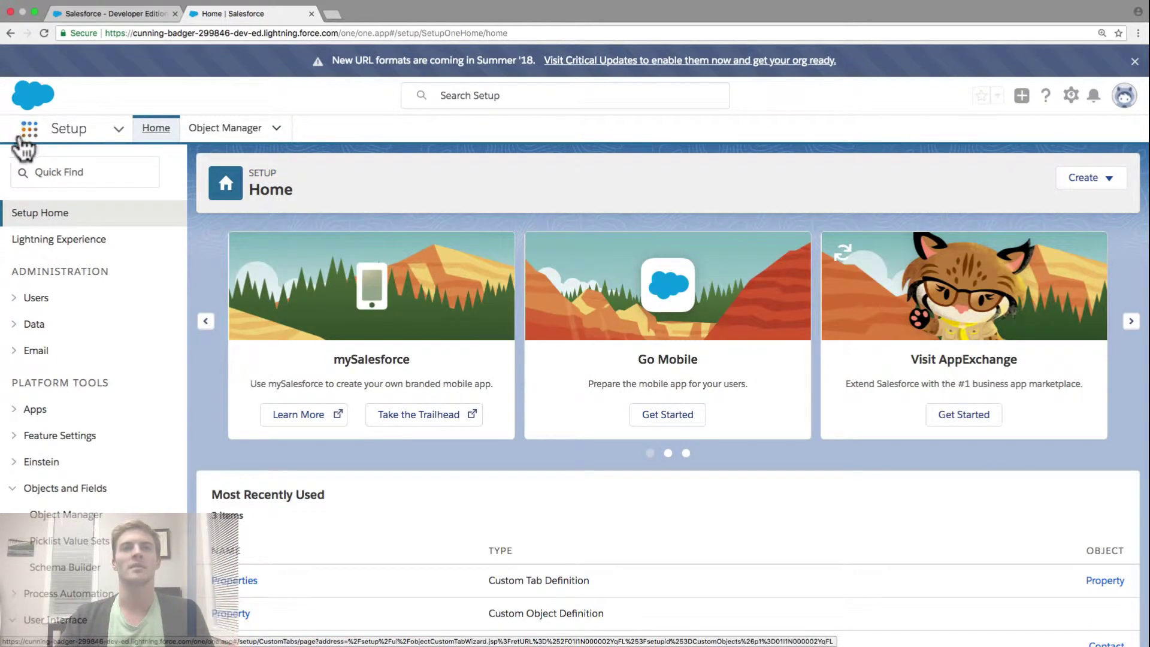
click(30, 129)
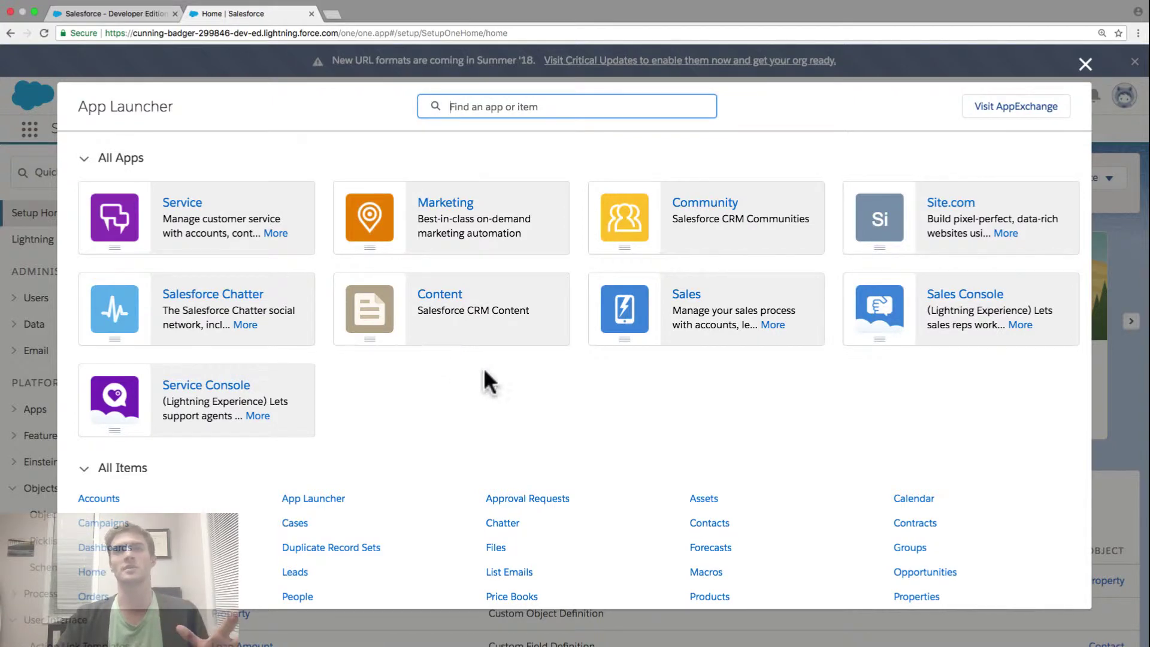
click(702, 316)
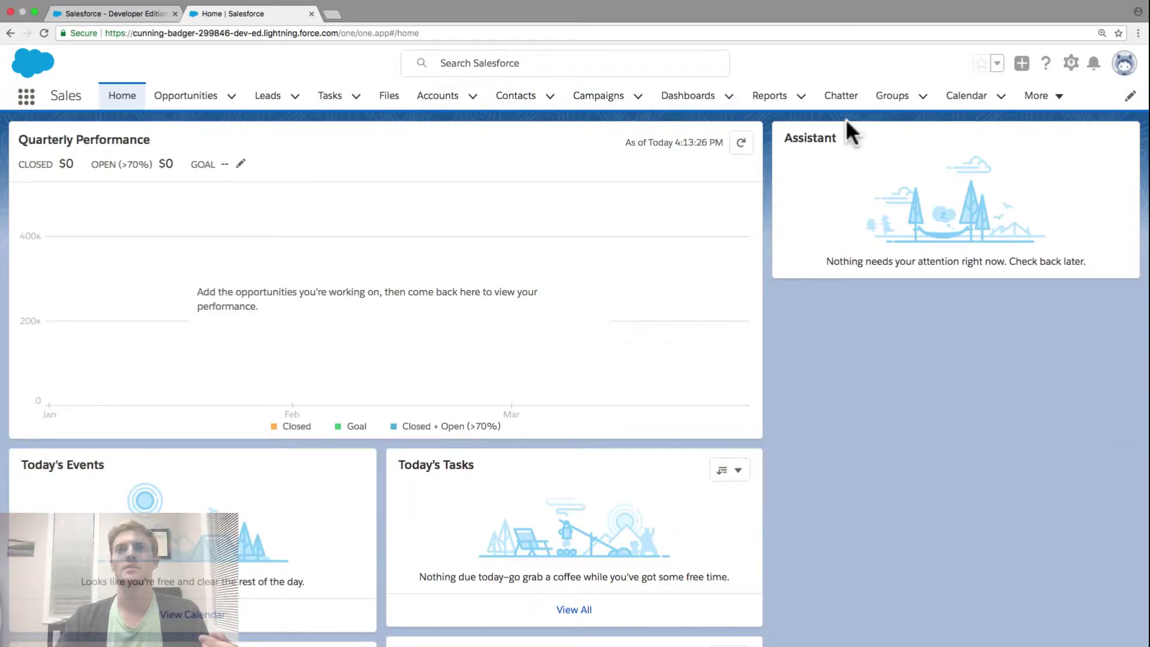
click(1038, 94)
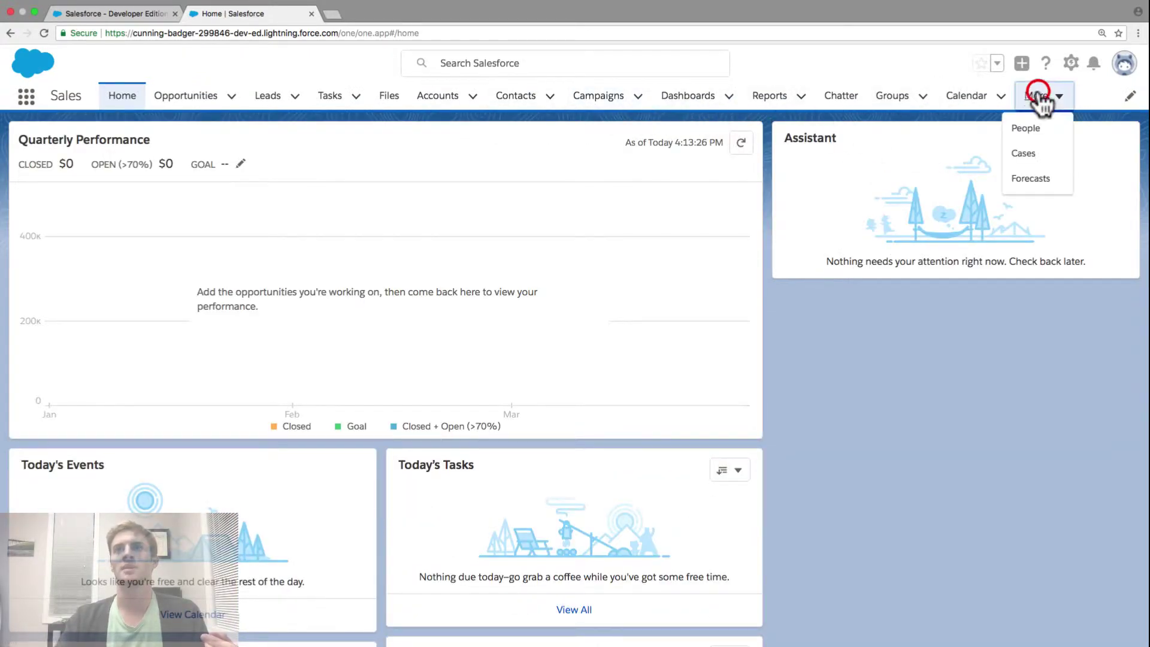
click(1042, 95)
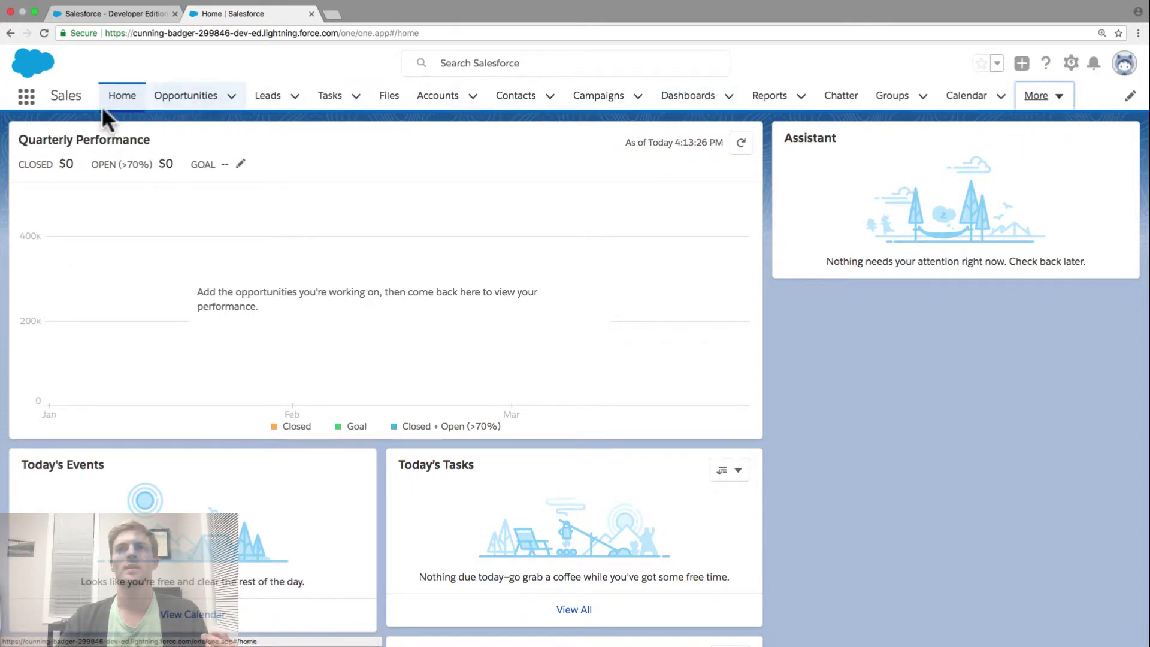
Step: Switch to the Service app and open its Properties tab
click(25, 98)
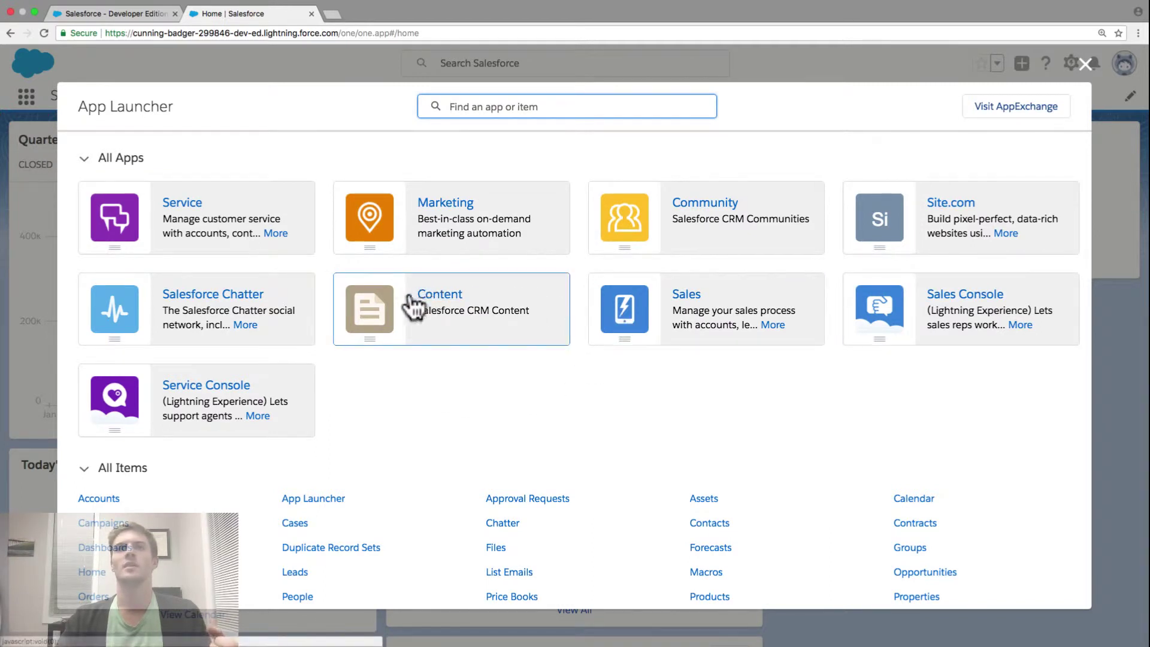
click(221, 253)
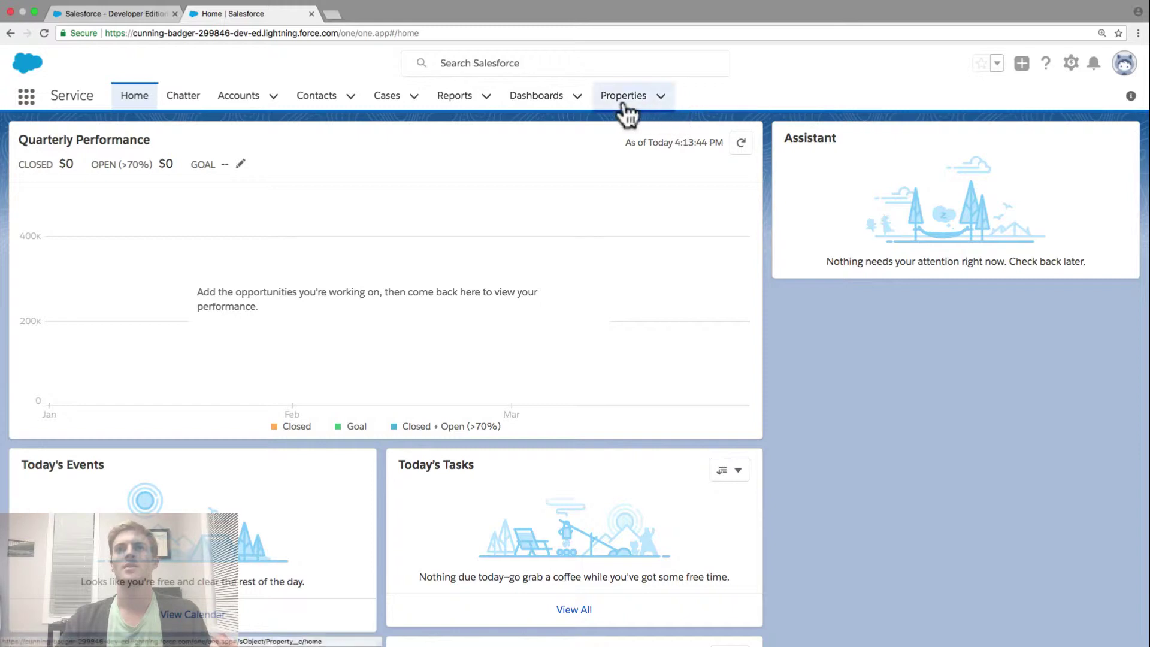
double_click(48, 93)
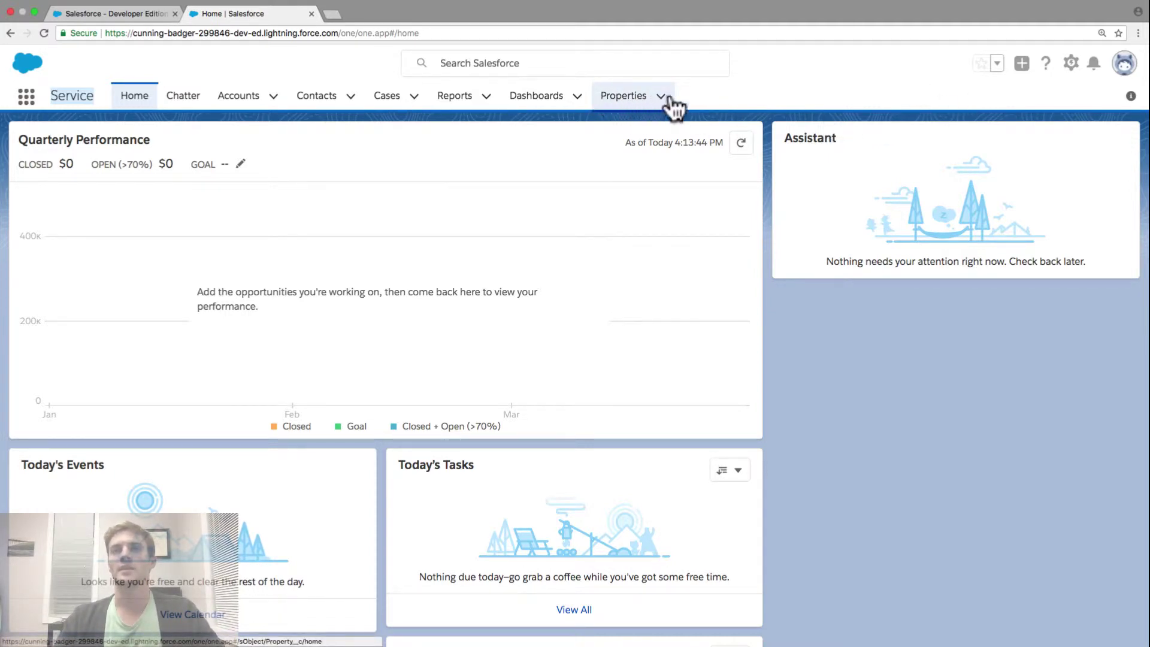
click(621, 103)
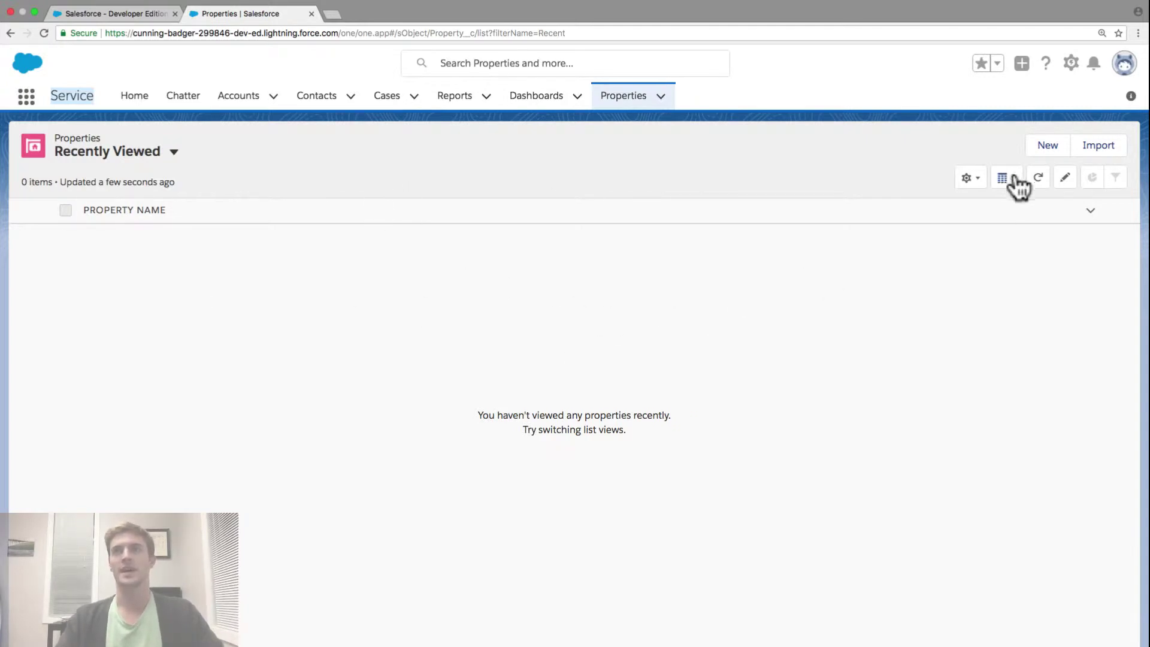
Step: Start a new Property record to examine which fields its form offers, and close it without saving
click(1048, 147)
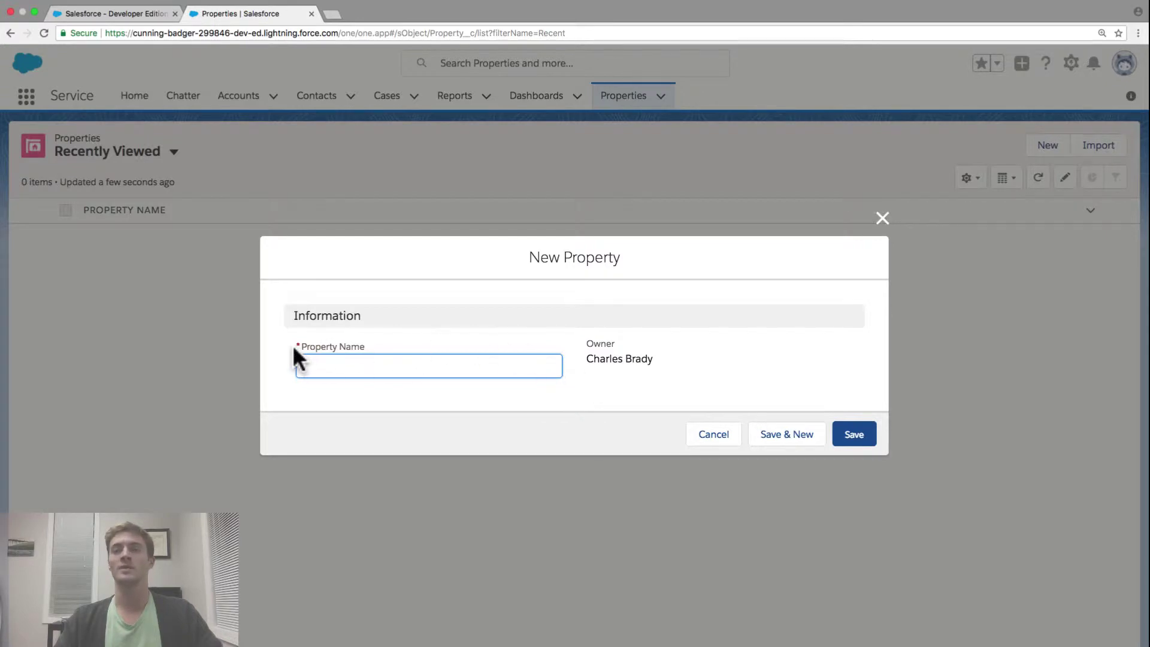
click(326, 362)
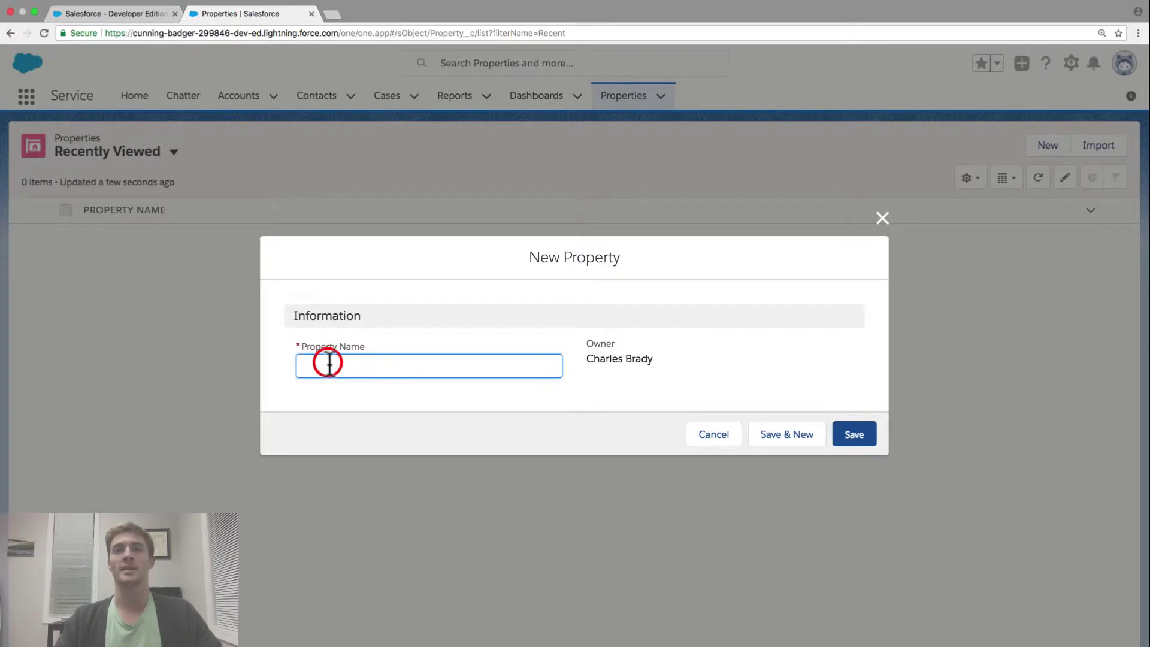
click(299, 393)
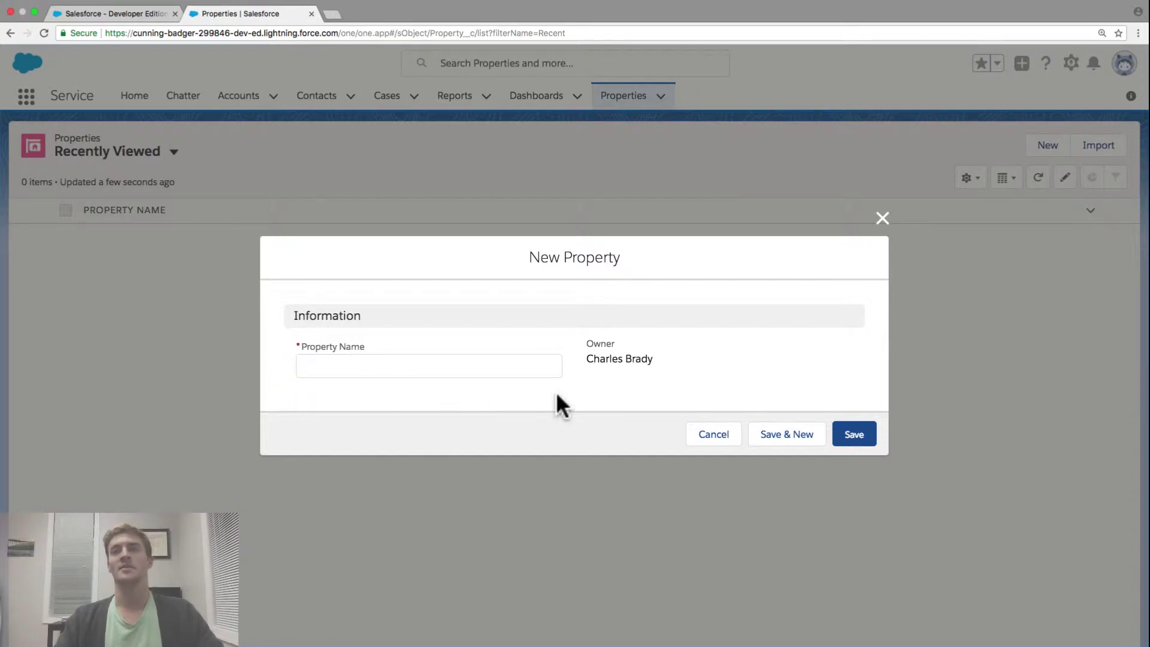
click(718, 433)
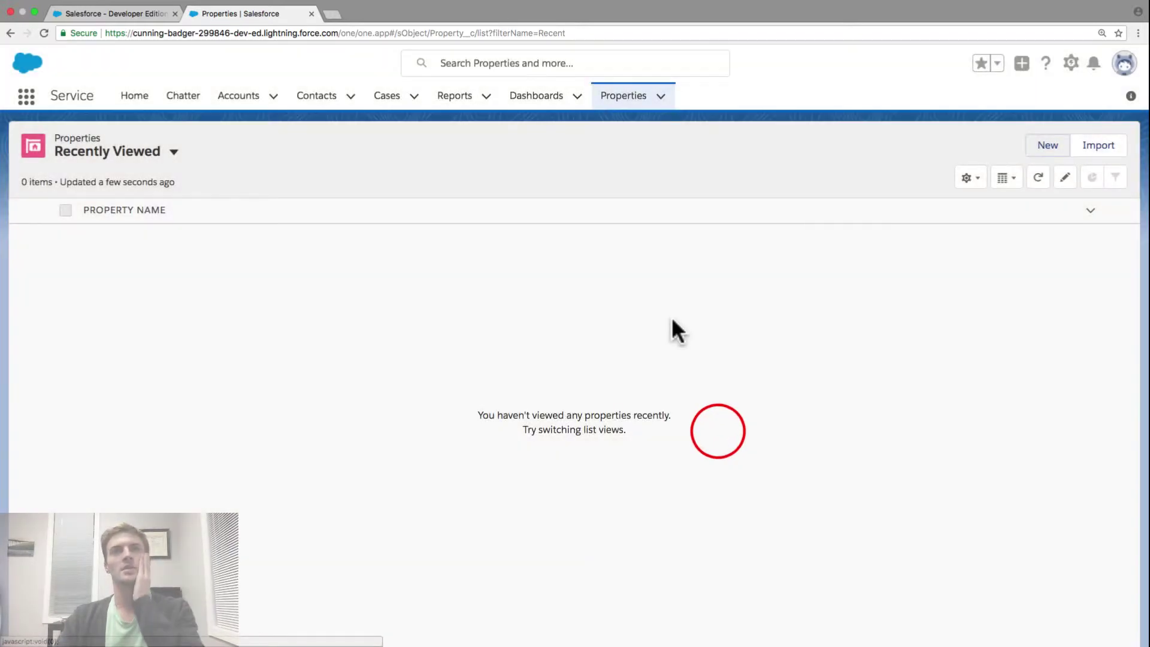
Step: Review Trailhead's Create a Custom Field instructions, including the field label and description for the Price field
key(ctrl+Right)
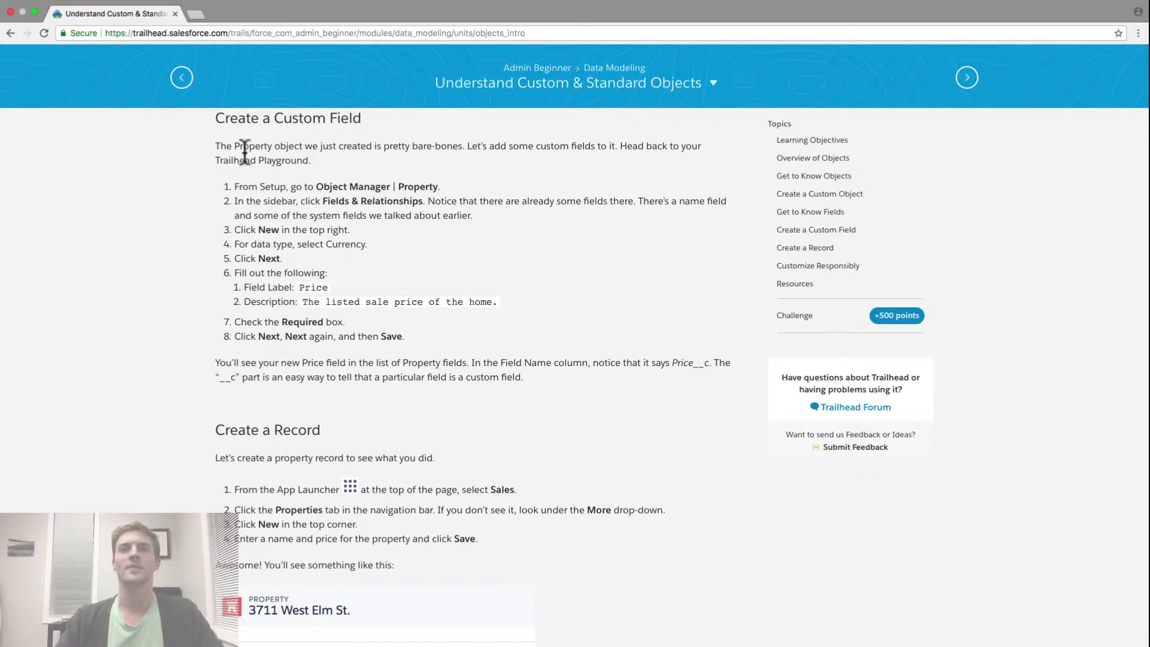
drag(218, 146, 350, 160)
click(357, 162)
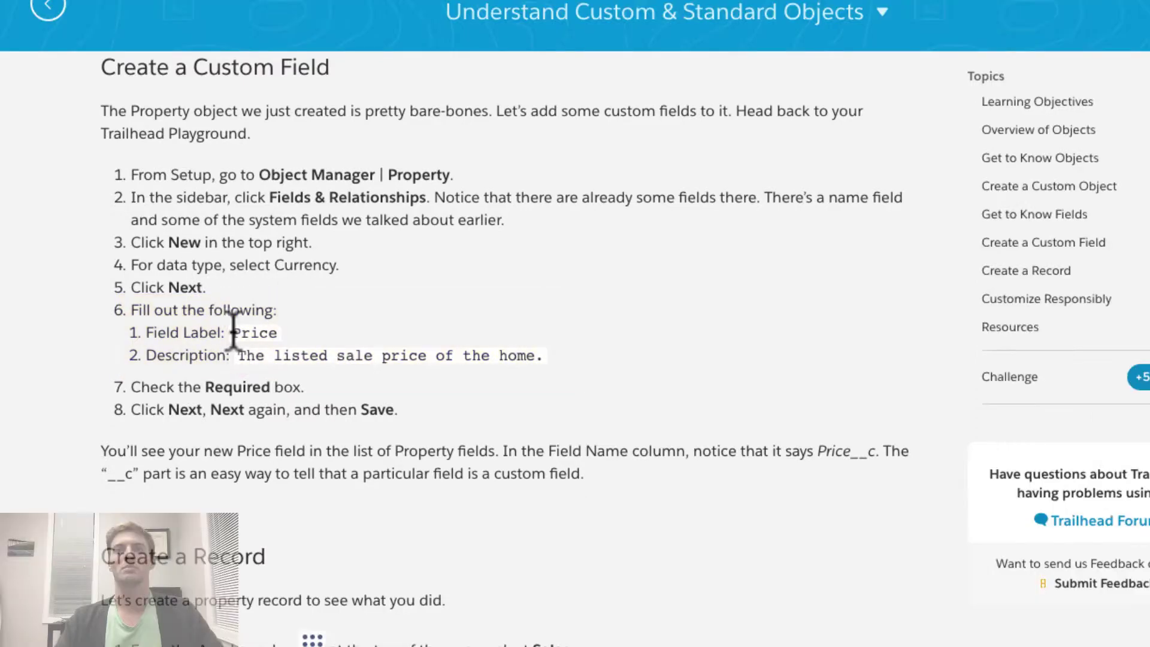
drag(247, 359, 544, 360)
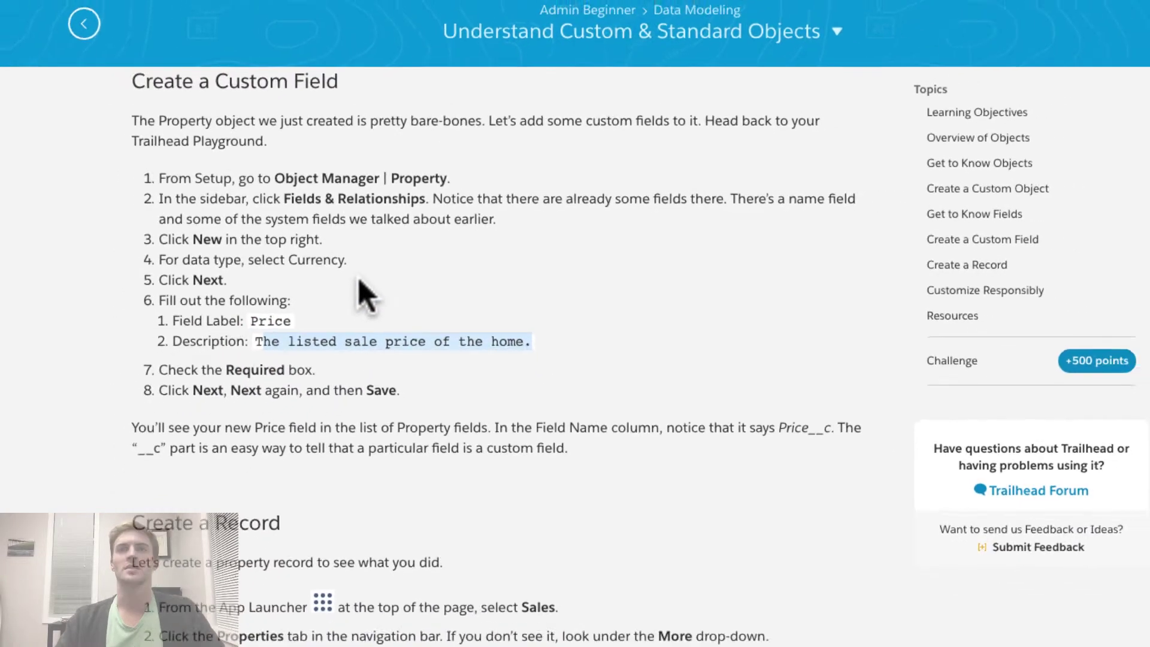
Step: Return to the playground, open Setup and bring up the Property object's Fields & Relationships in Object Manager
key(ctrl+Left)
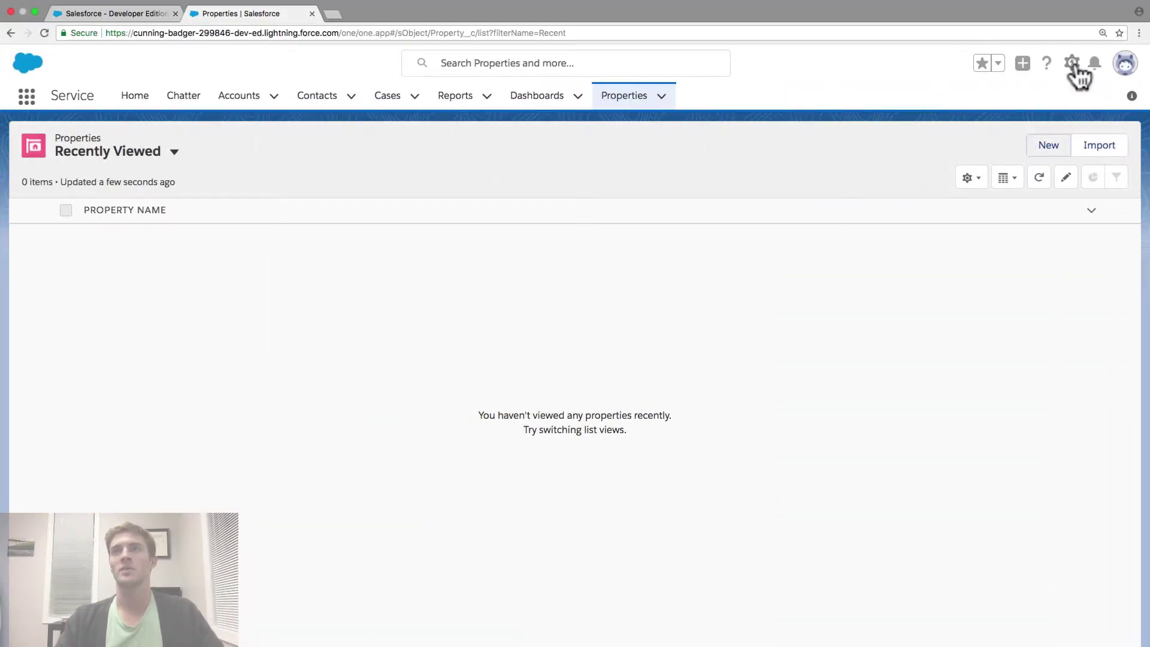
click(1079, 63)
click(1026, 97)
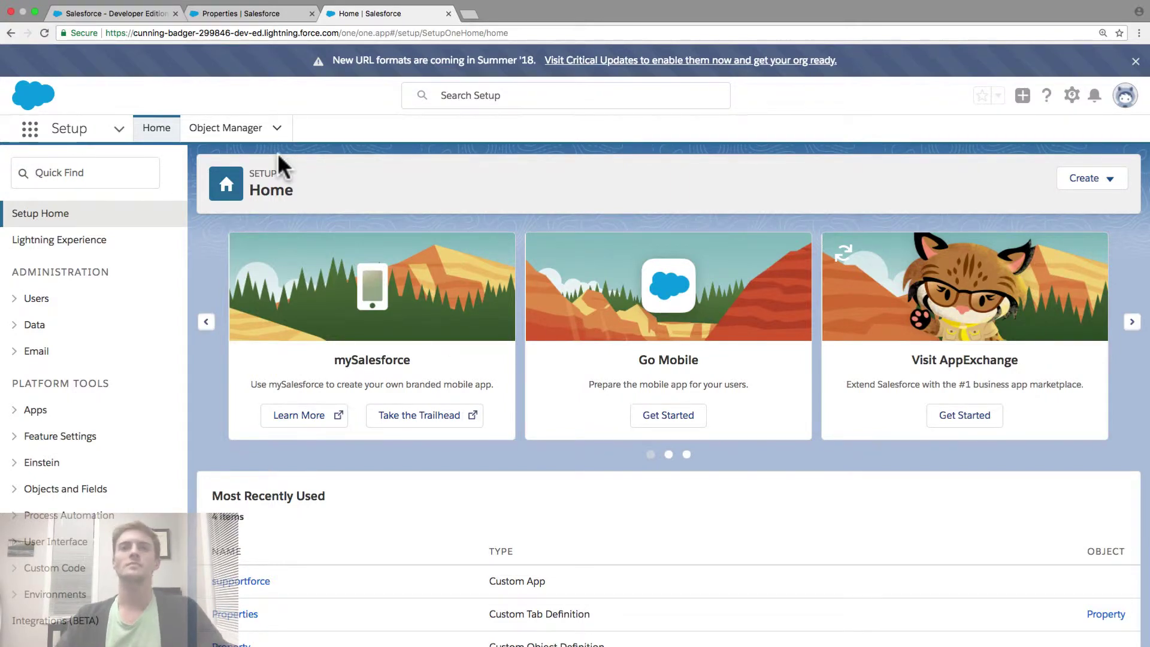
click(240, 133)
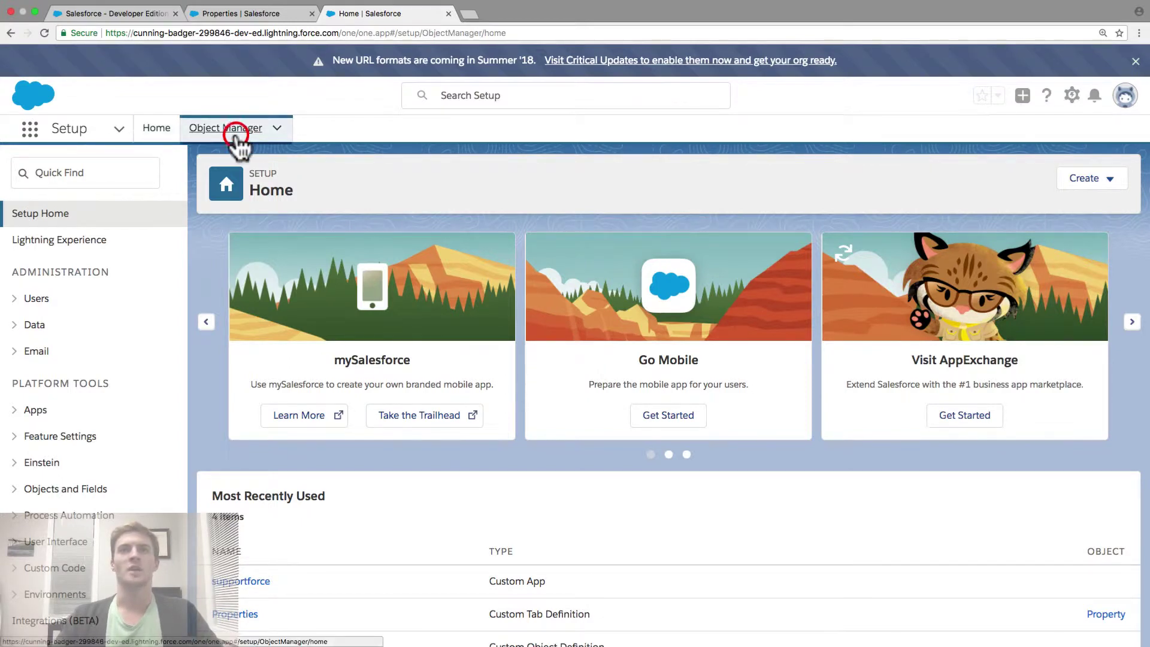
scroll(179, 277, down, 10)
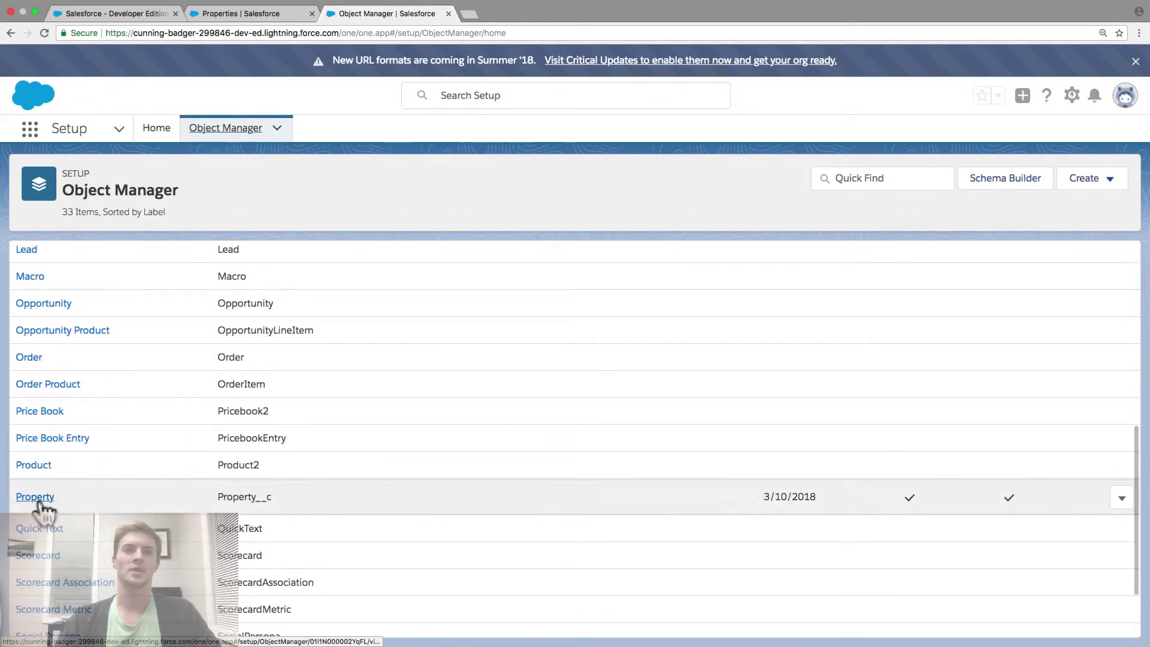
click(34, 496)
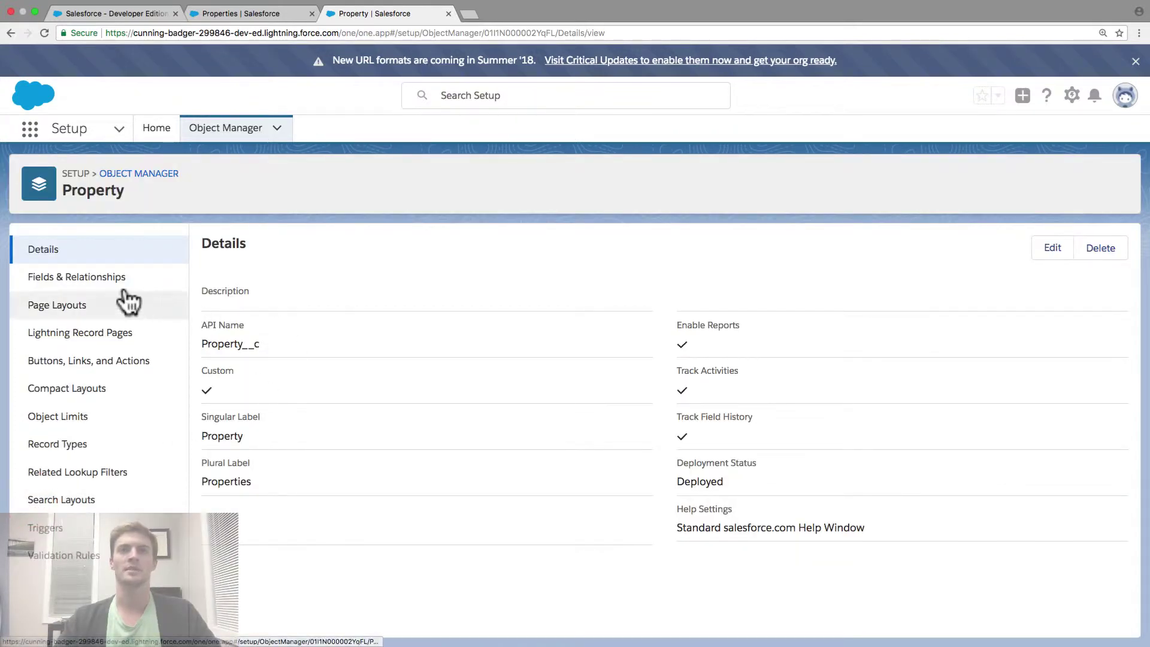
click(58, 279)
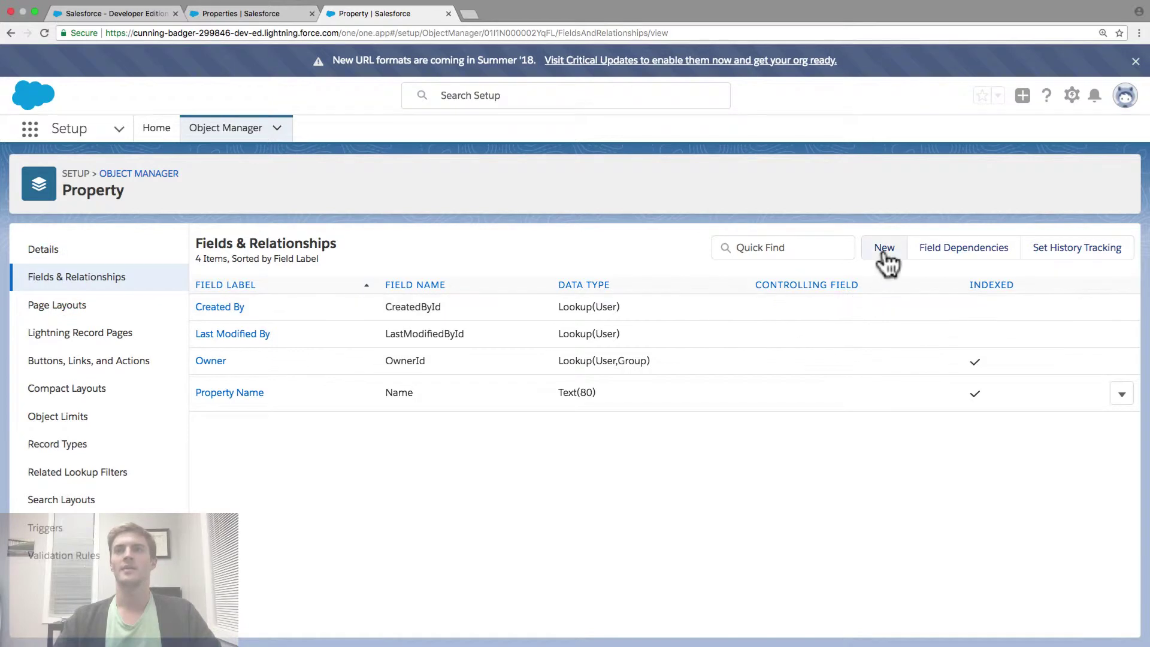
Step: Start a new custom field on the Property object and look through the available data types
click(884, 249)
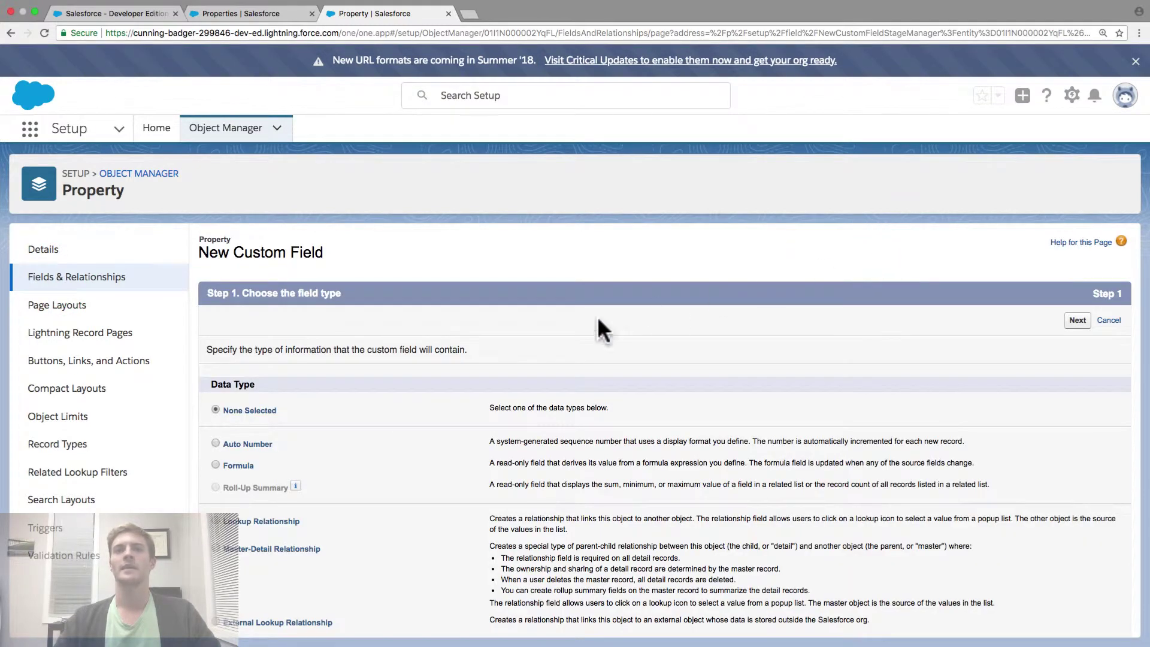
scroll(587, 326, down, 1)
scroll(577, 326, up, 1)
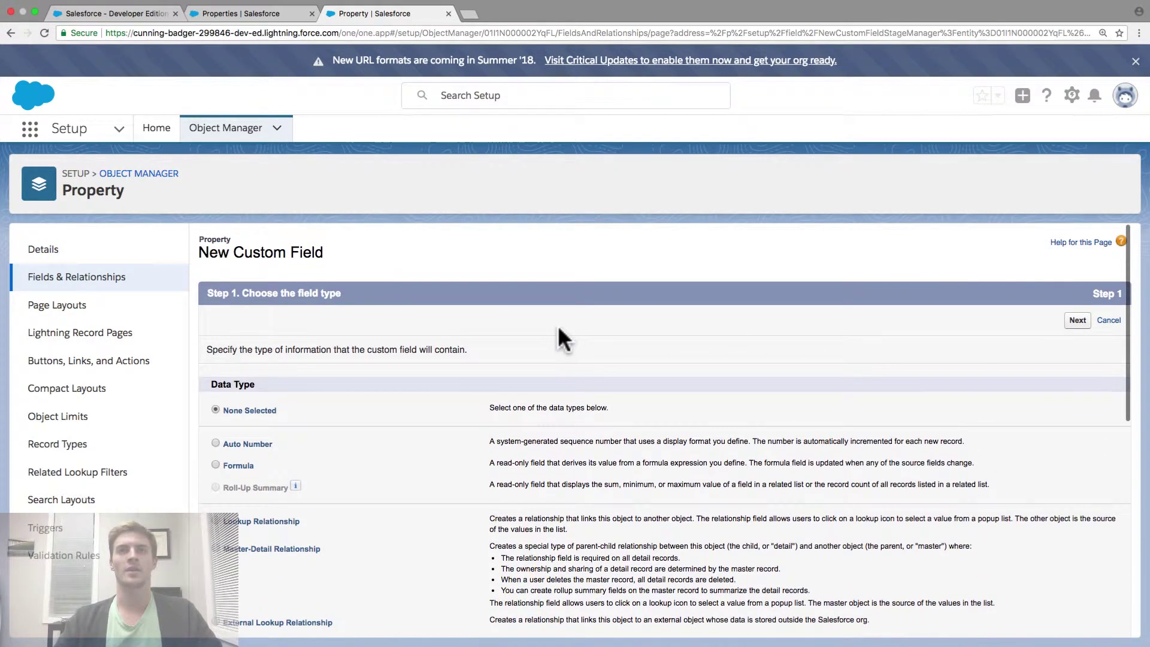
scroll(559, 328, down, 5)
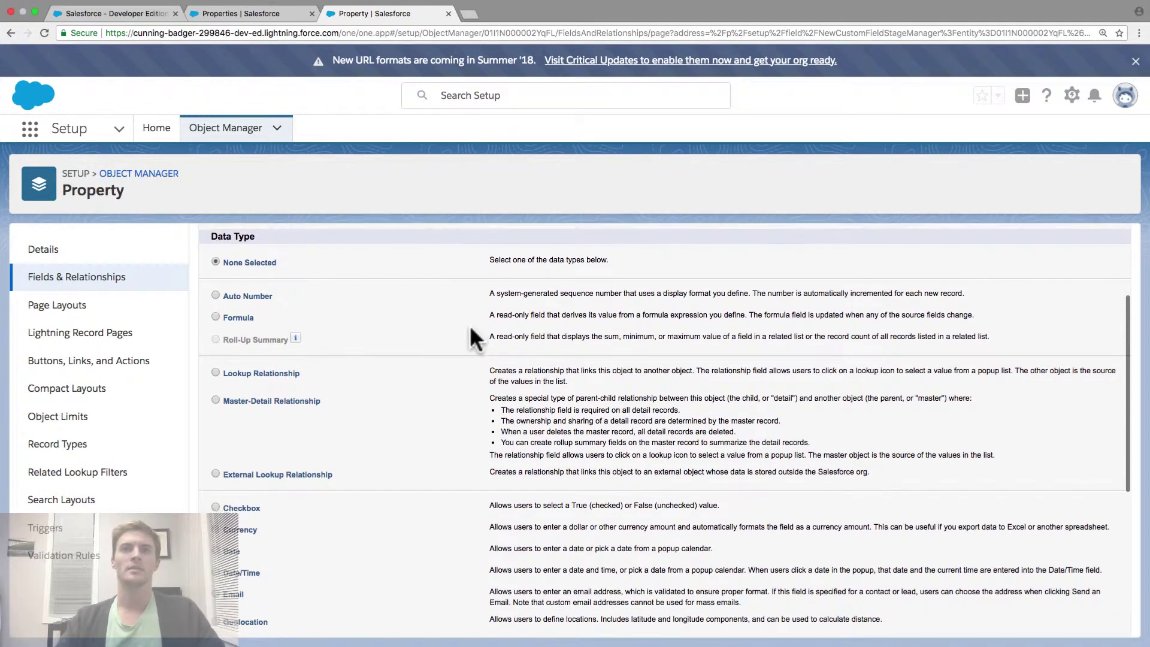
scroll(471, 328, down, 8)
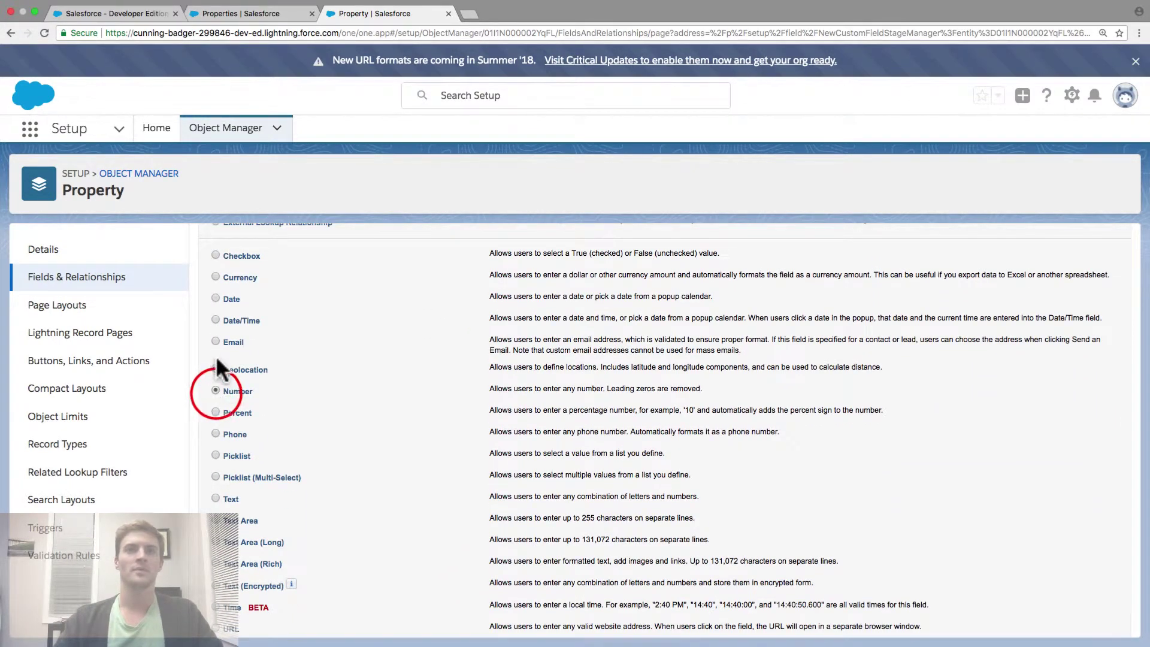
Step: Try selecting the Date, Checkbox, Picklist and Text data types in turn for the new field
click(216, 298)
scroll(220, 335, down, 1)
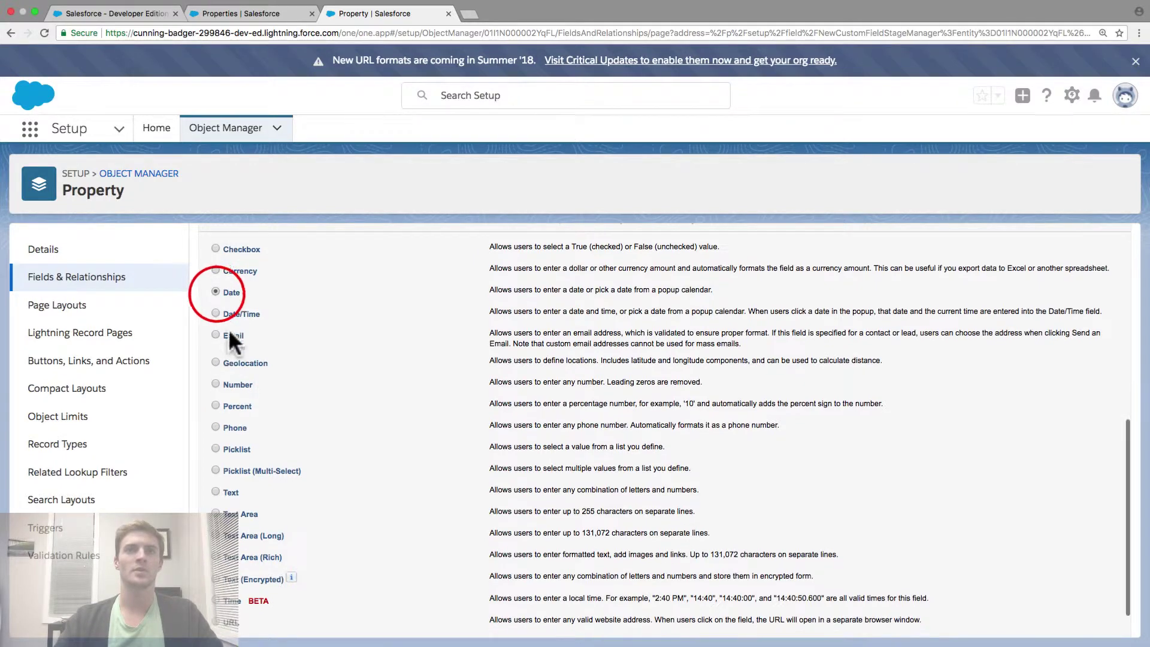
click(217, 248)
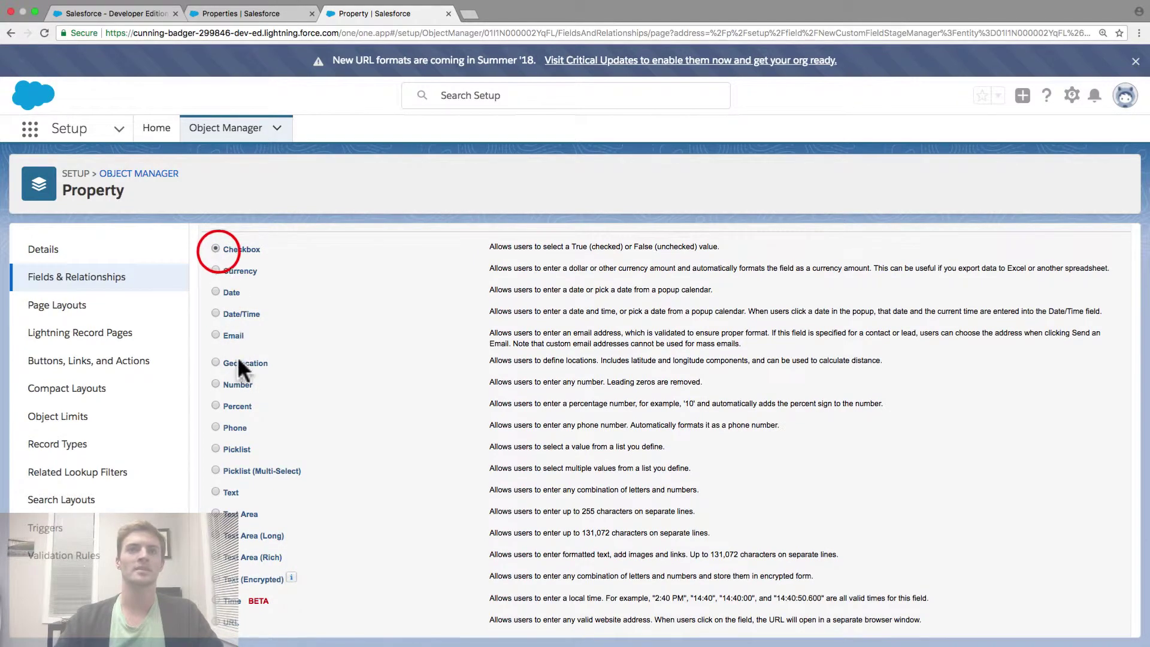
scroll(236, 359, down, 2)
click(216, 407)
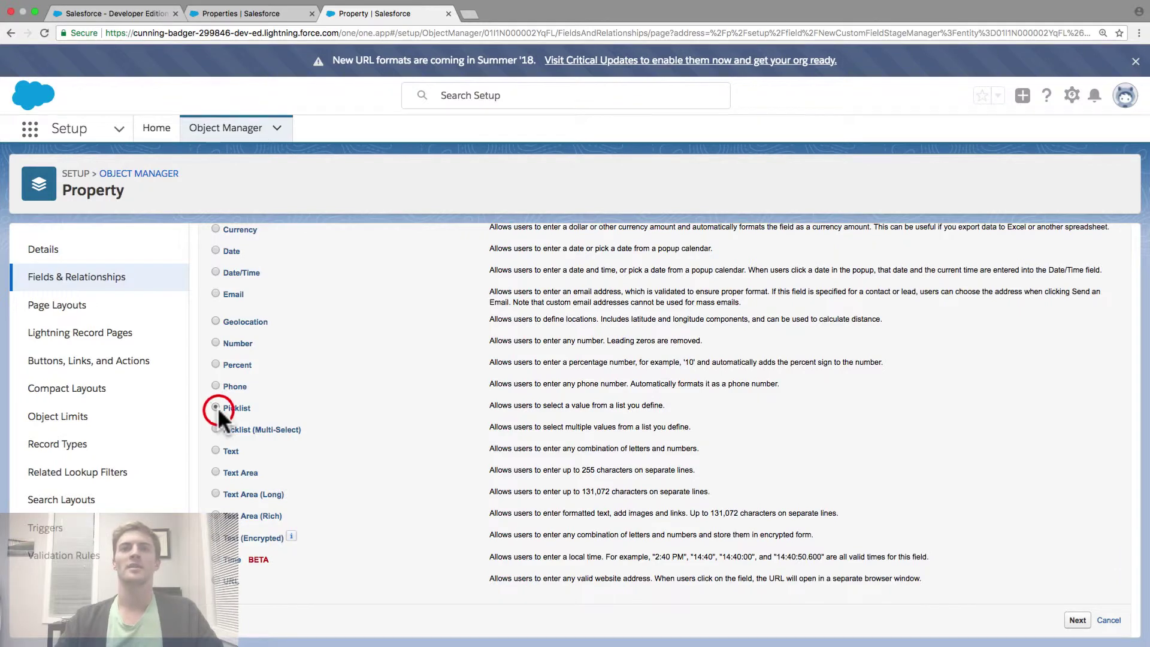
click(231, 452)
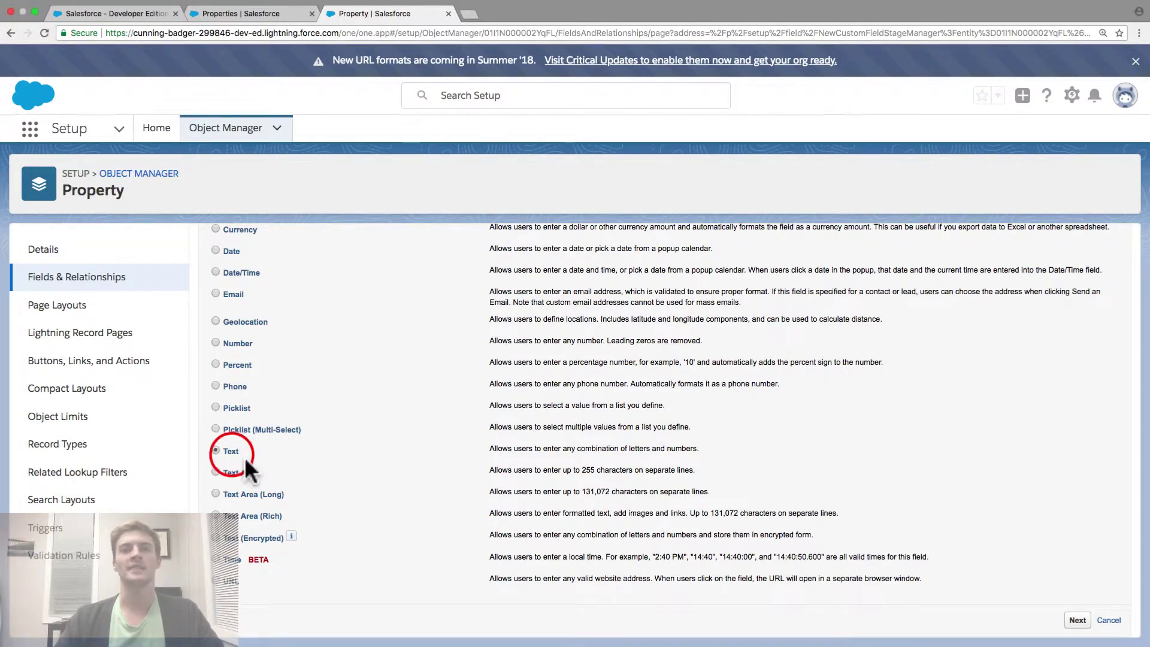
scroll(281, 467, up, 3)
scroll(280, 442, up, 4)
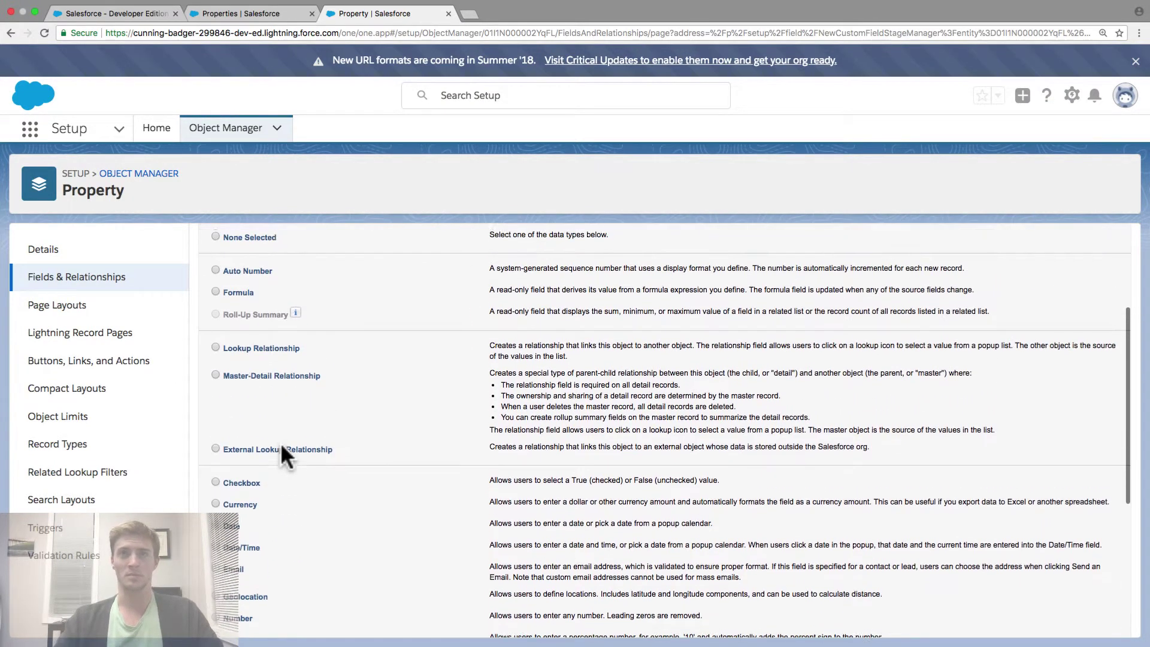
scroll(311, 441, down, 5)
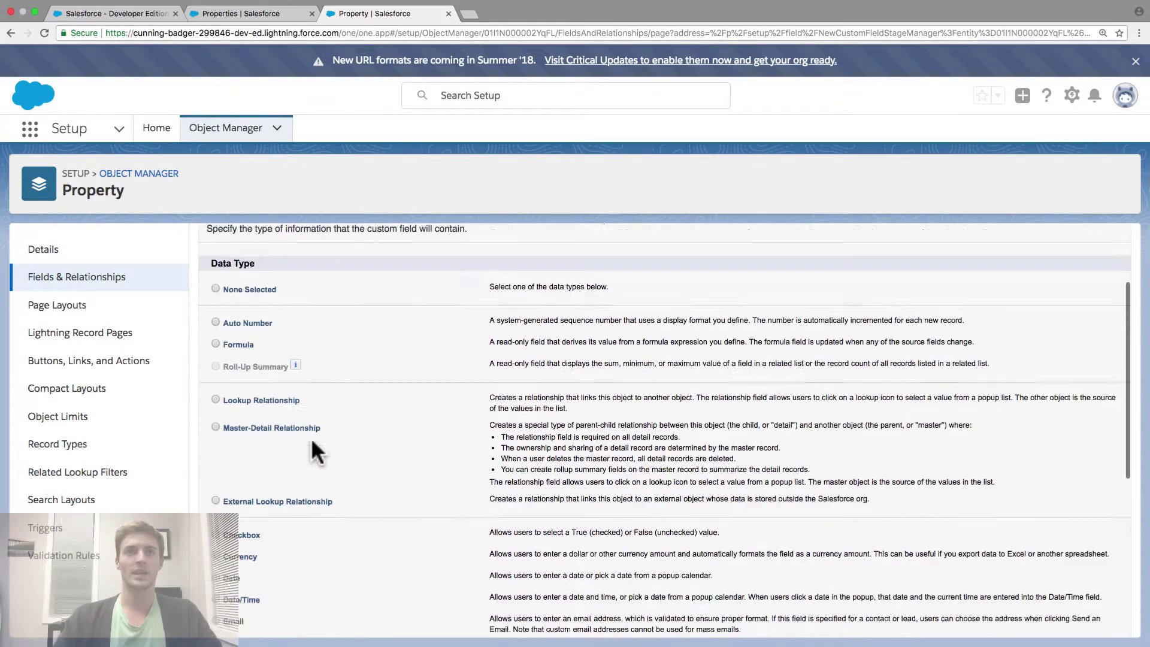
Step: Choose Currency as the field's data type, continue to the details and enter Price as the field label
click(214, 312)
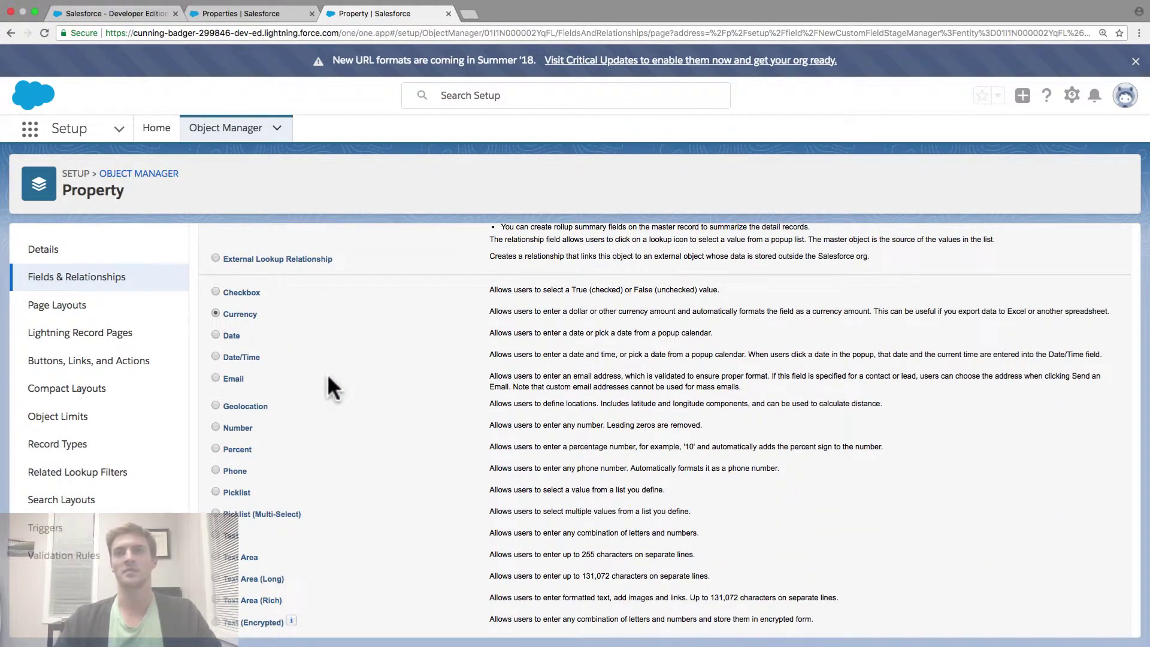
scroll(329, 383, down, 1)
scroll(501, 398, down, 2)
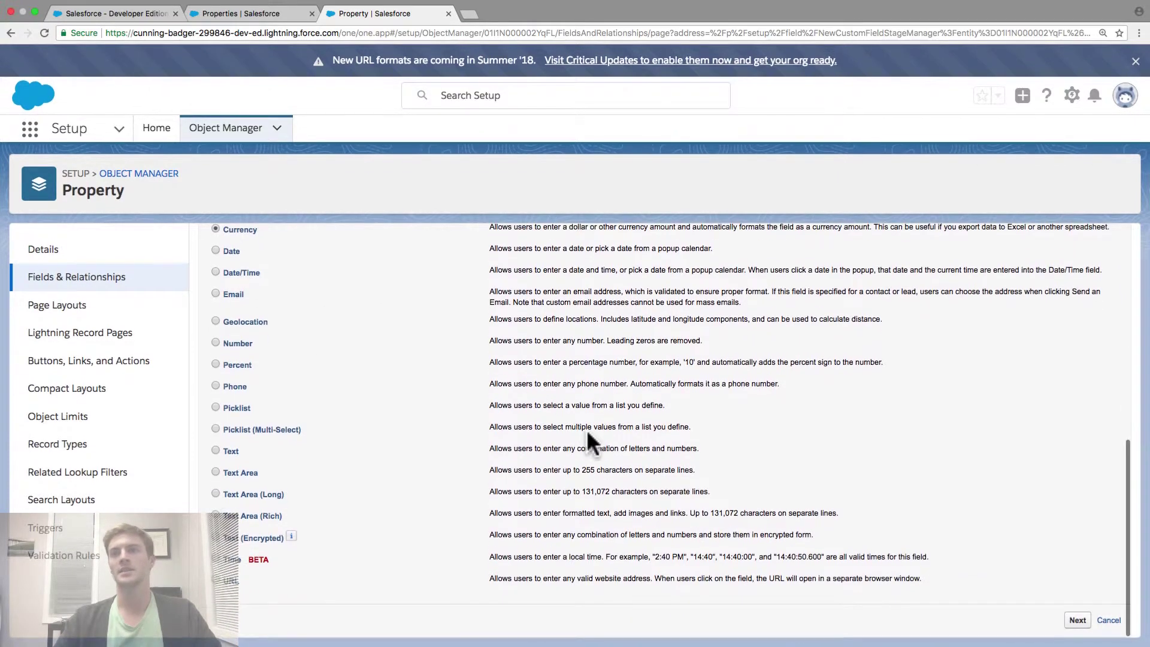
click(1077, 620)
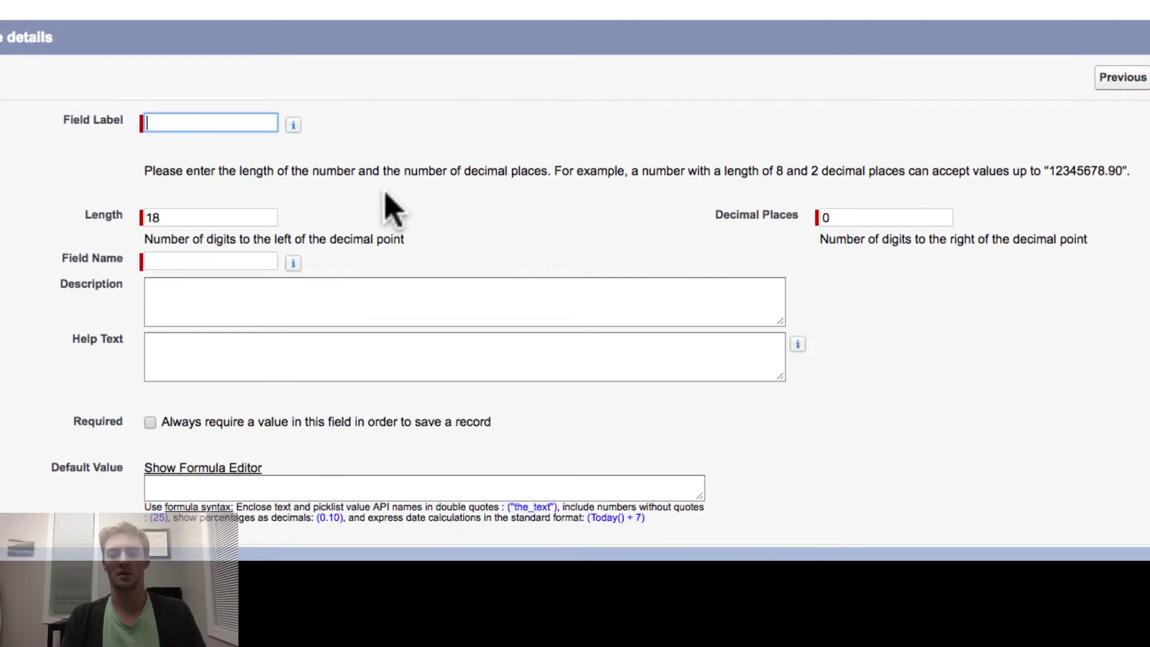
text(Price)
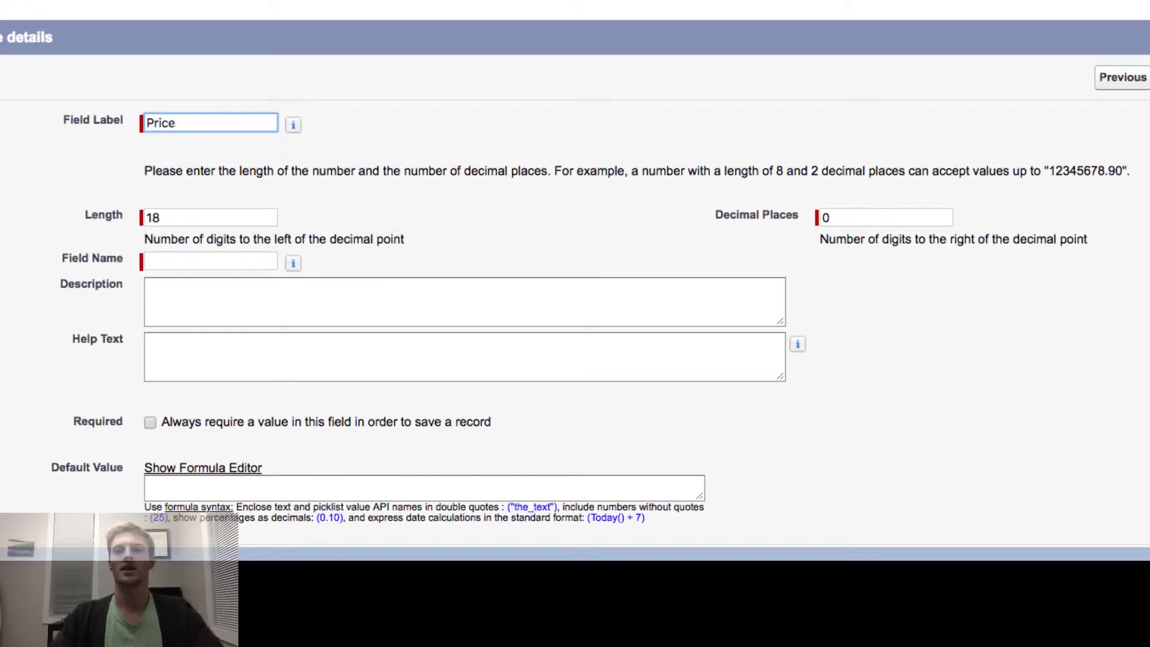
scroll(329, 224, down, 2)
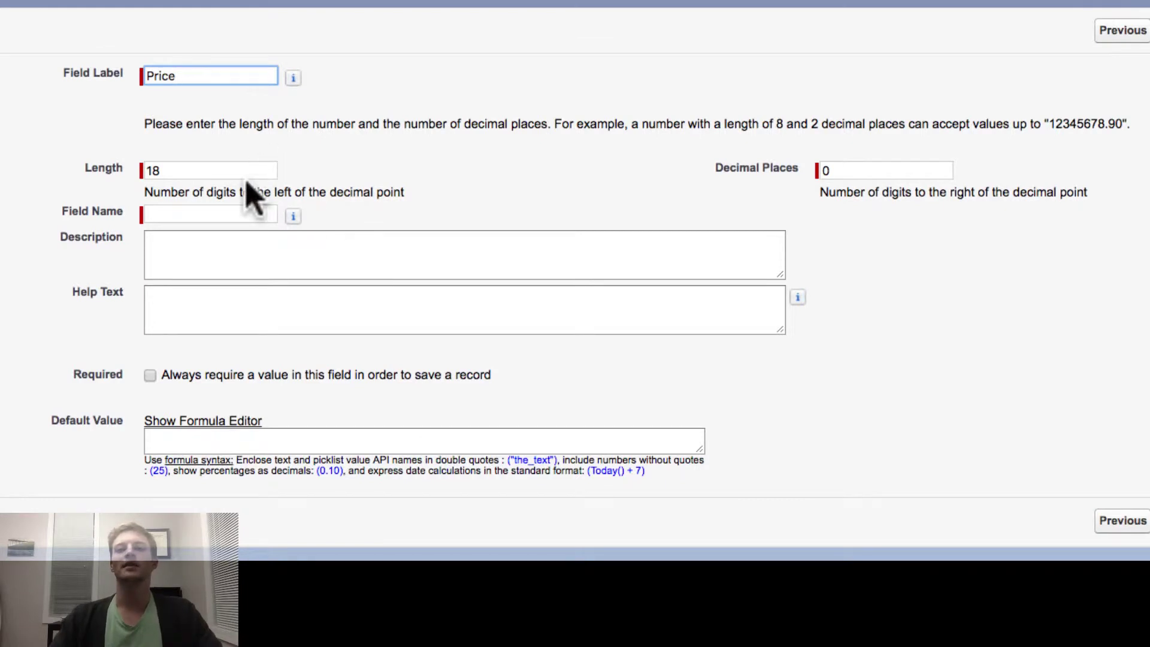
Step: Try a length of 1 digit for the Price field
click(100, 168)
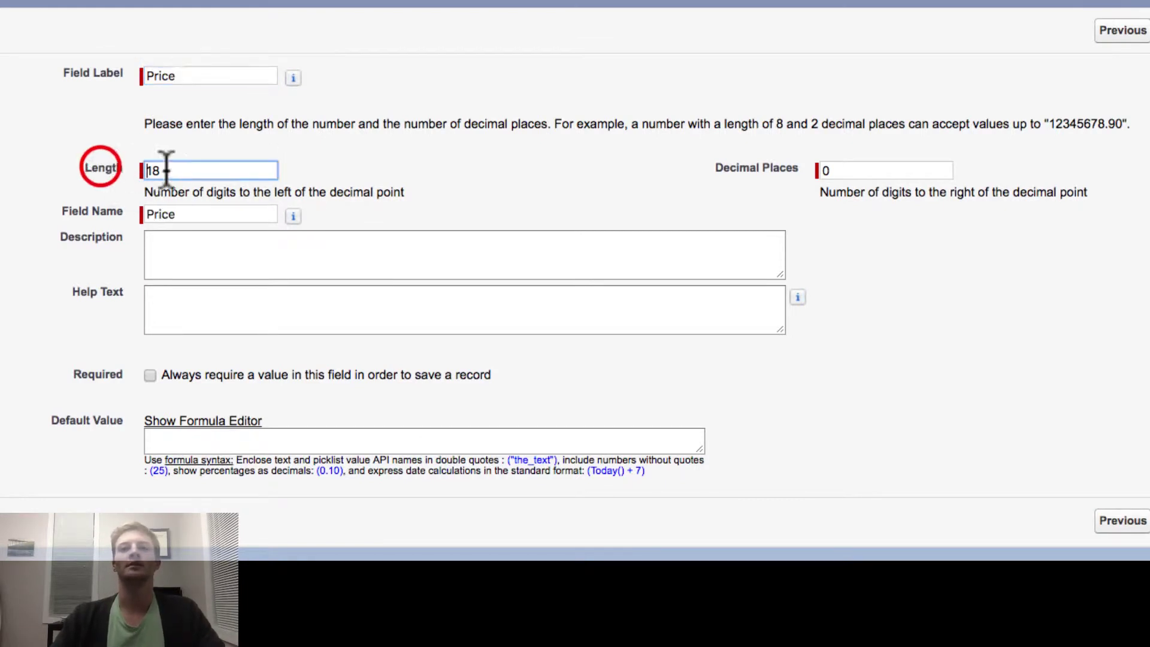
double_click(206, 170)
mouse_move(293, 216)
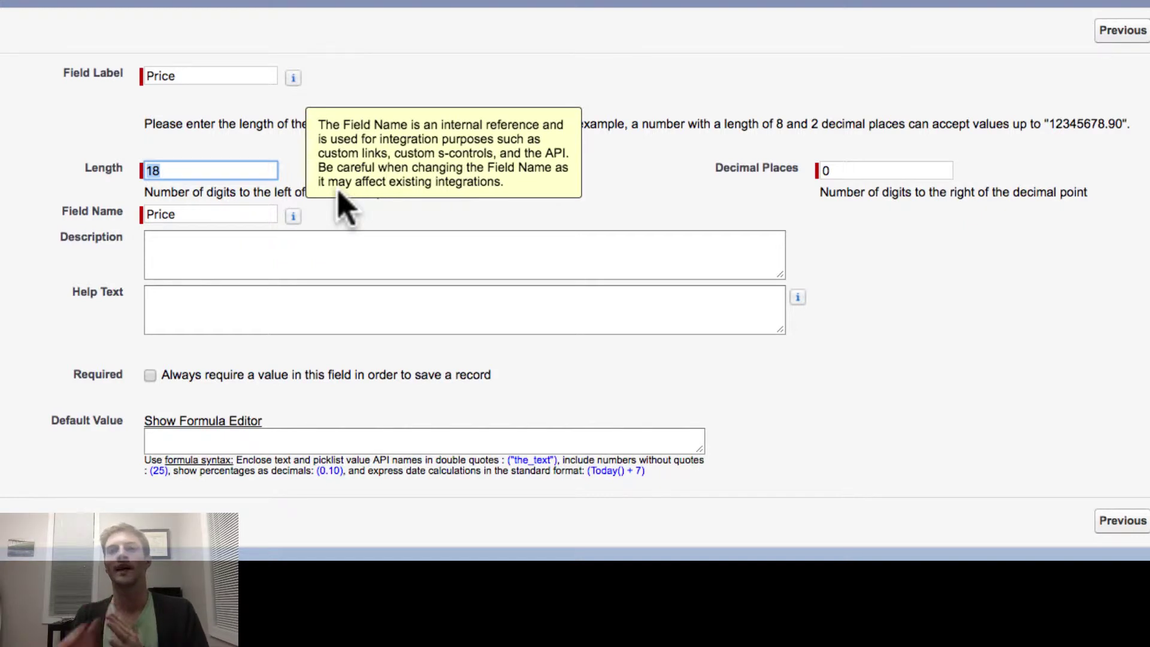
click(182, 171)
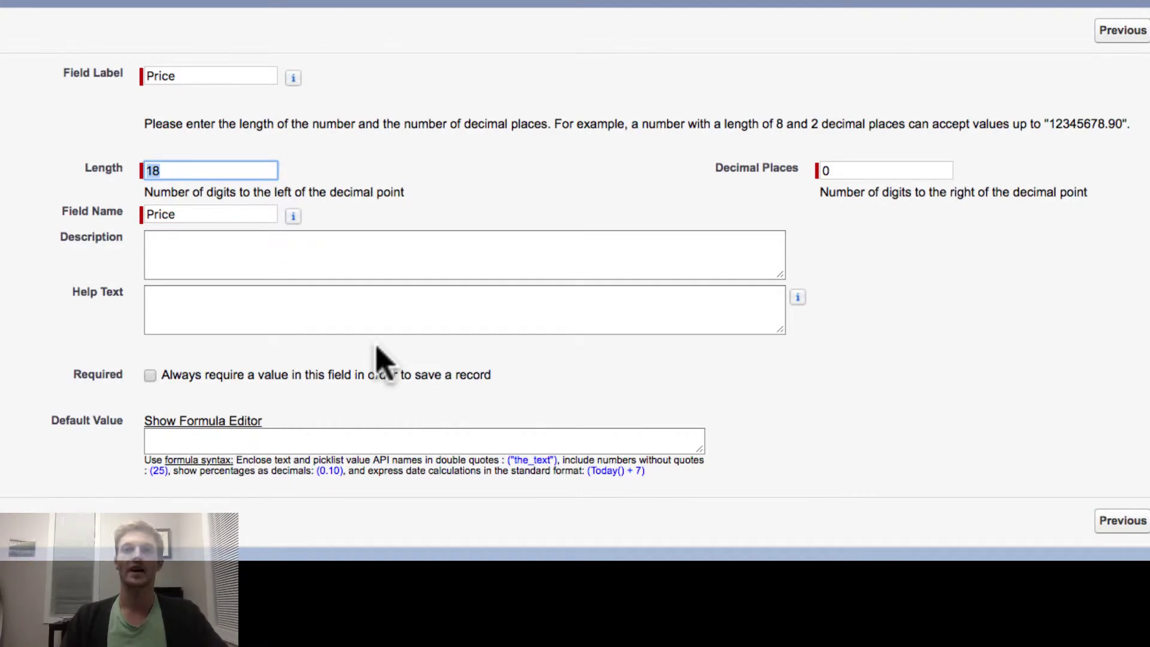
text(1)
click(379, 169)
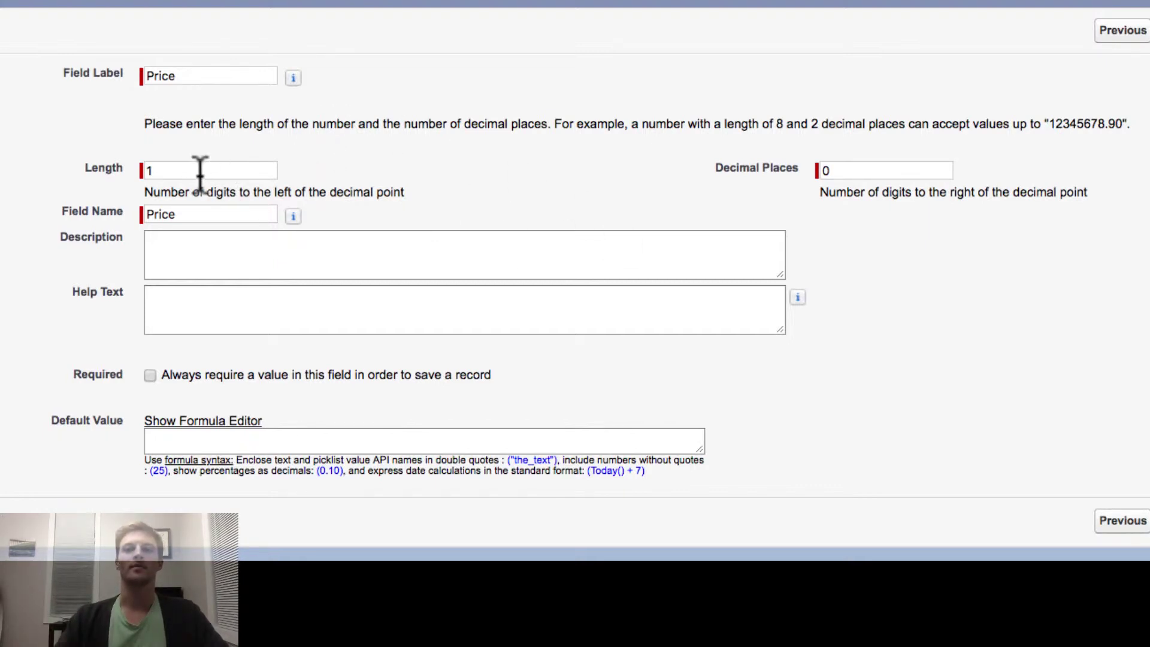
Step: Try 2 decimal places for the Price field, going over the hints on digits before and after the decimal point
double_click(180, 172)
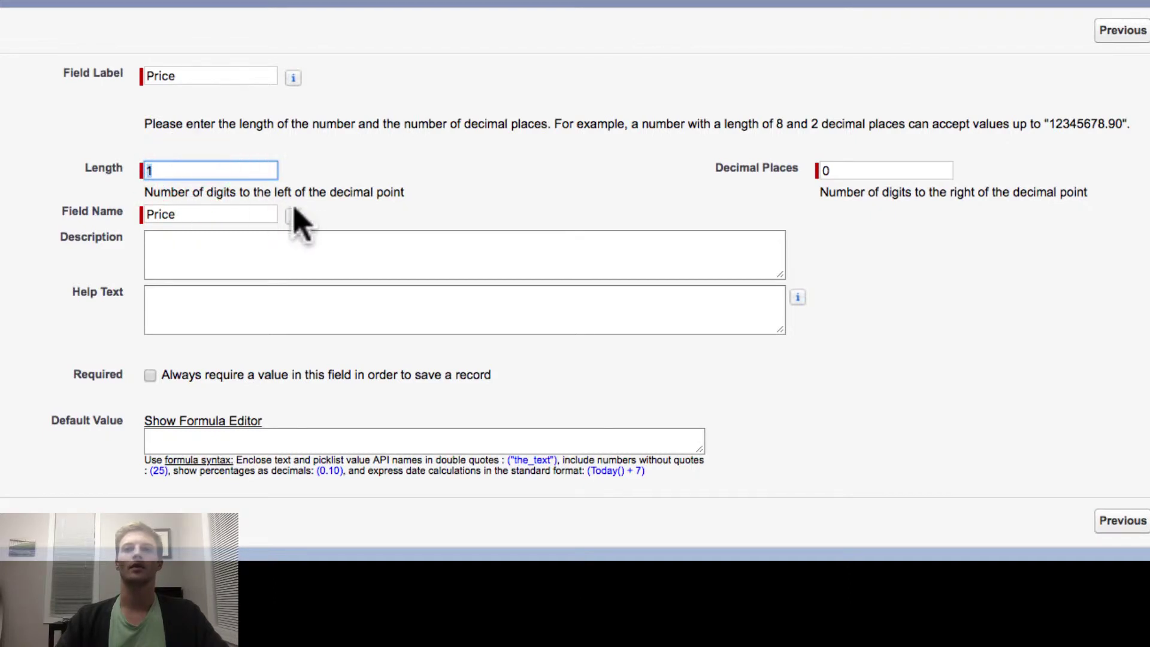
drag(145, 192, 401, 191)
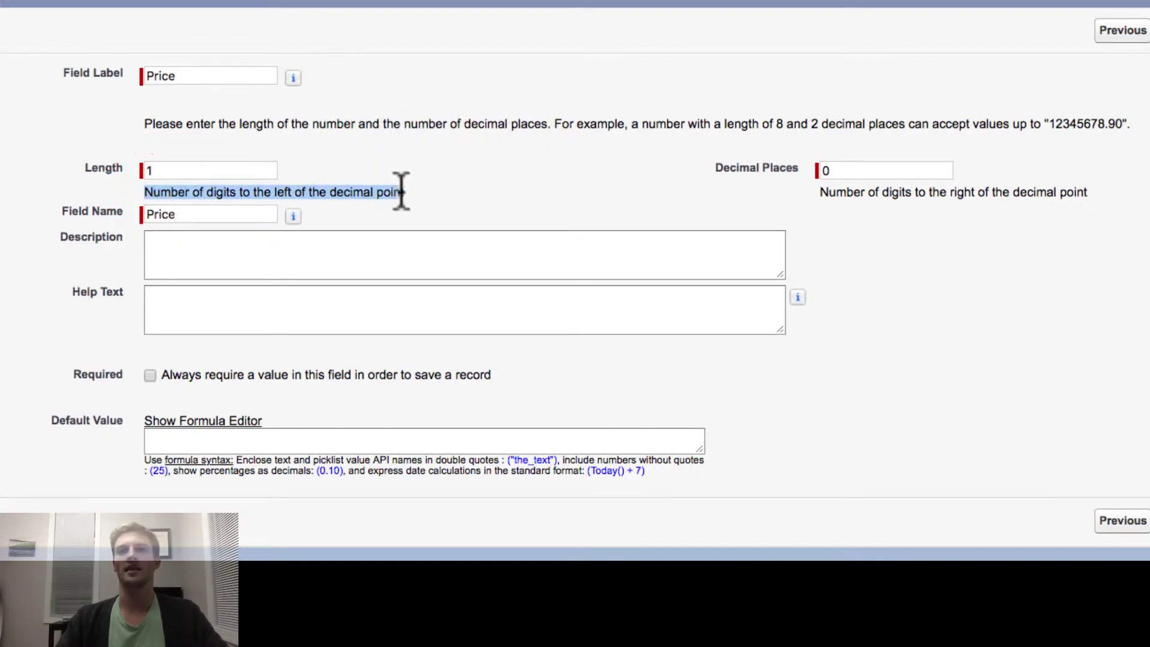
click(821, 172)
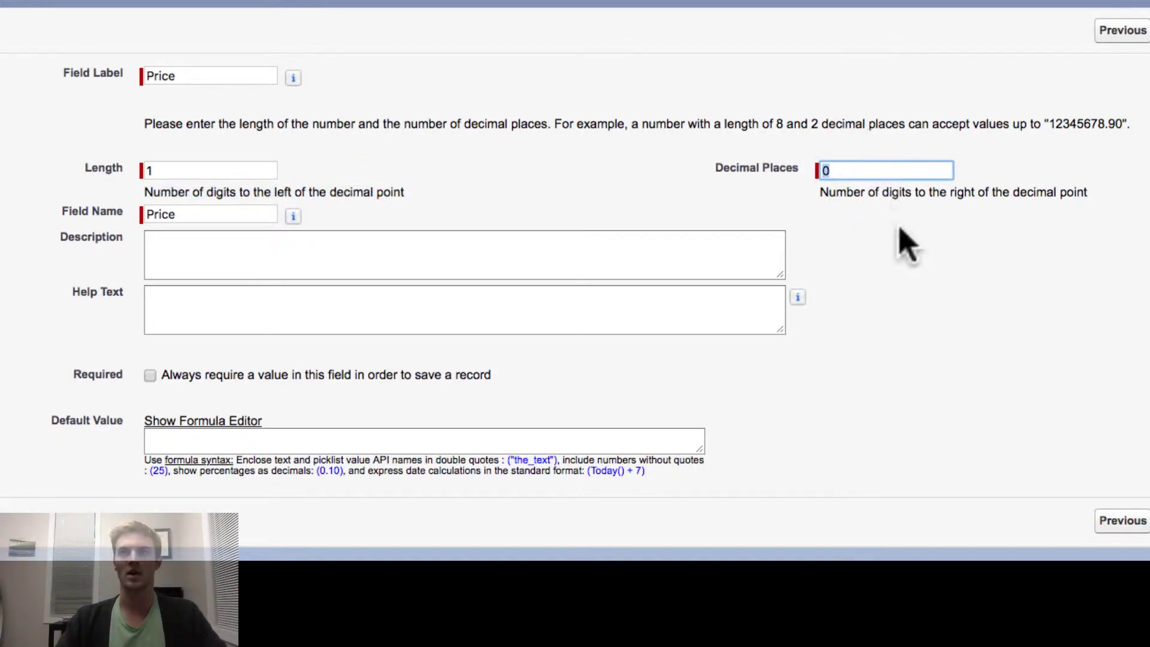
text(2)
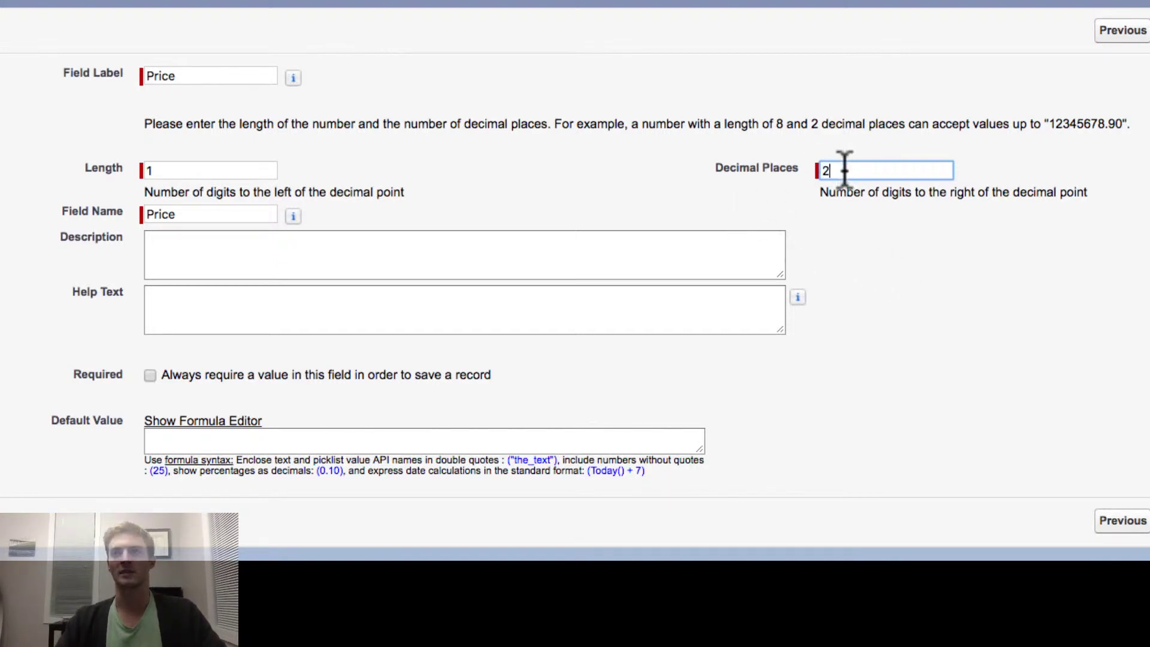
click(673, 174)
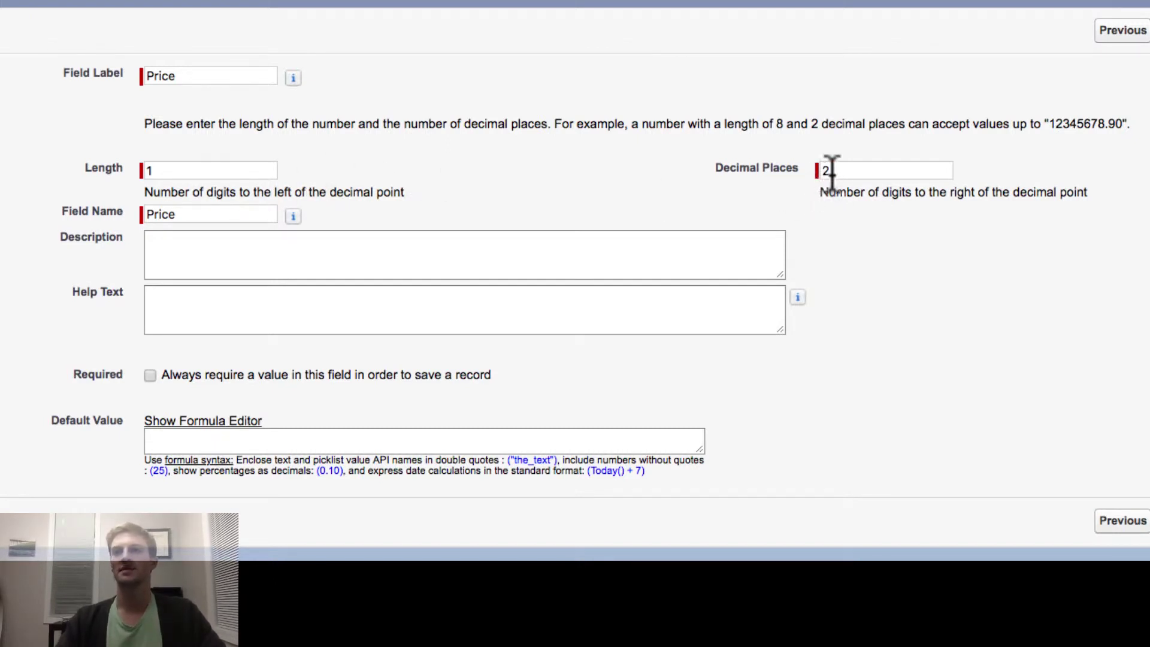
drag(823, 191, 1053, 226)
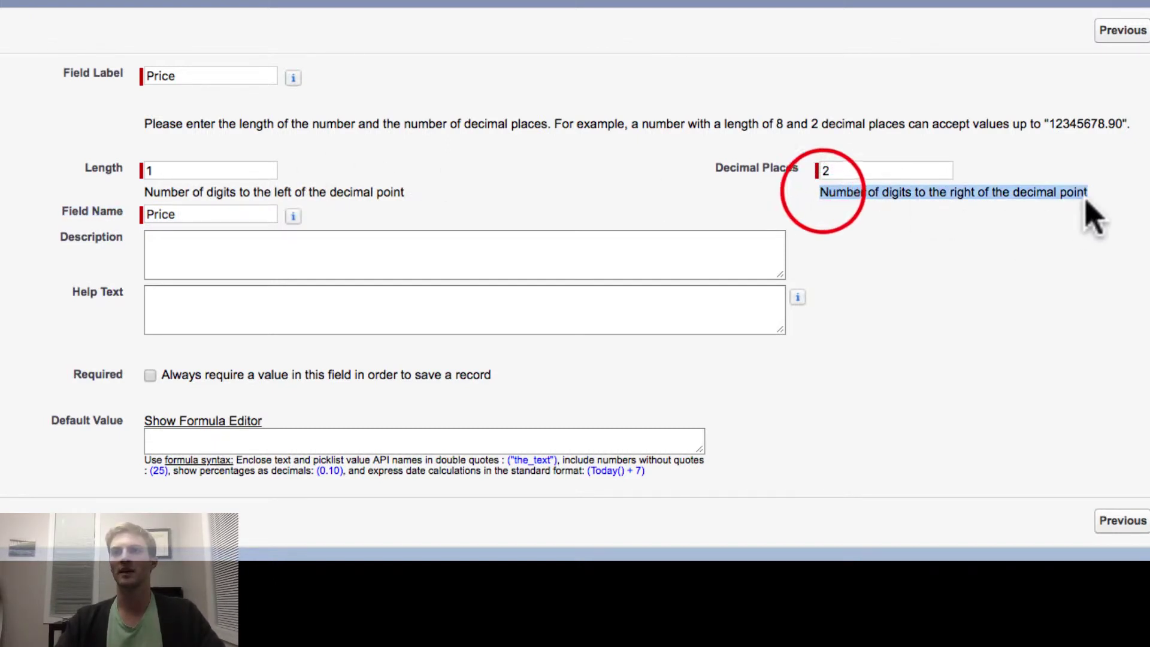
click(869, 172)
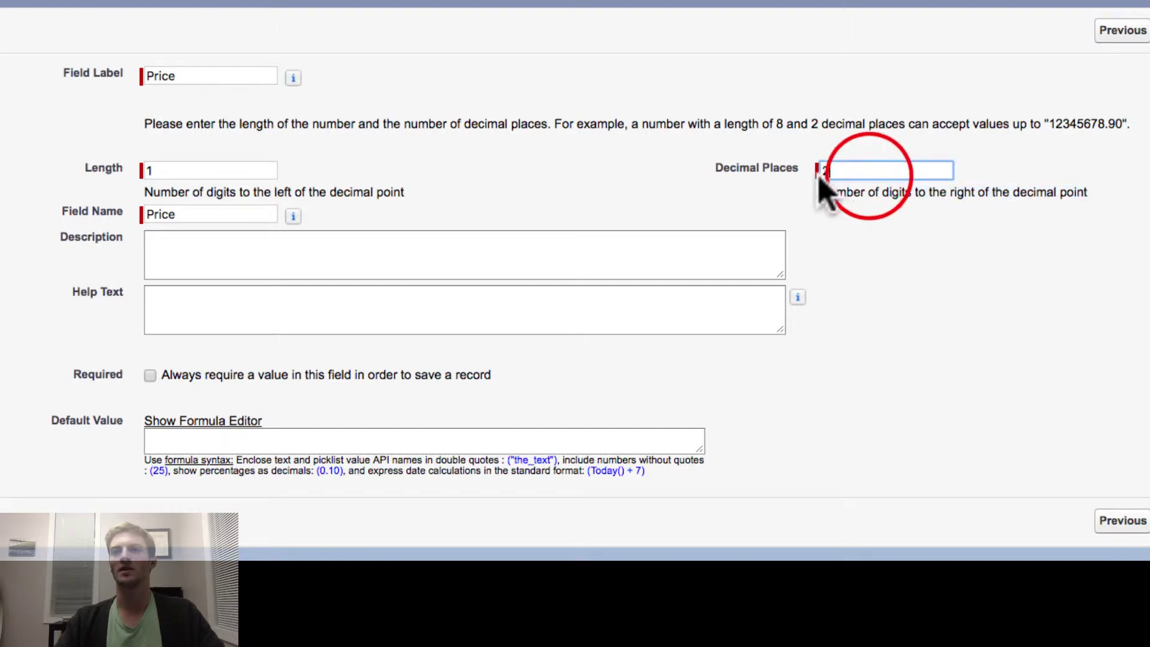
Step: Set the Price field's length back to 18 and its decimal places back to 0
click(152, 172)
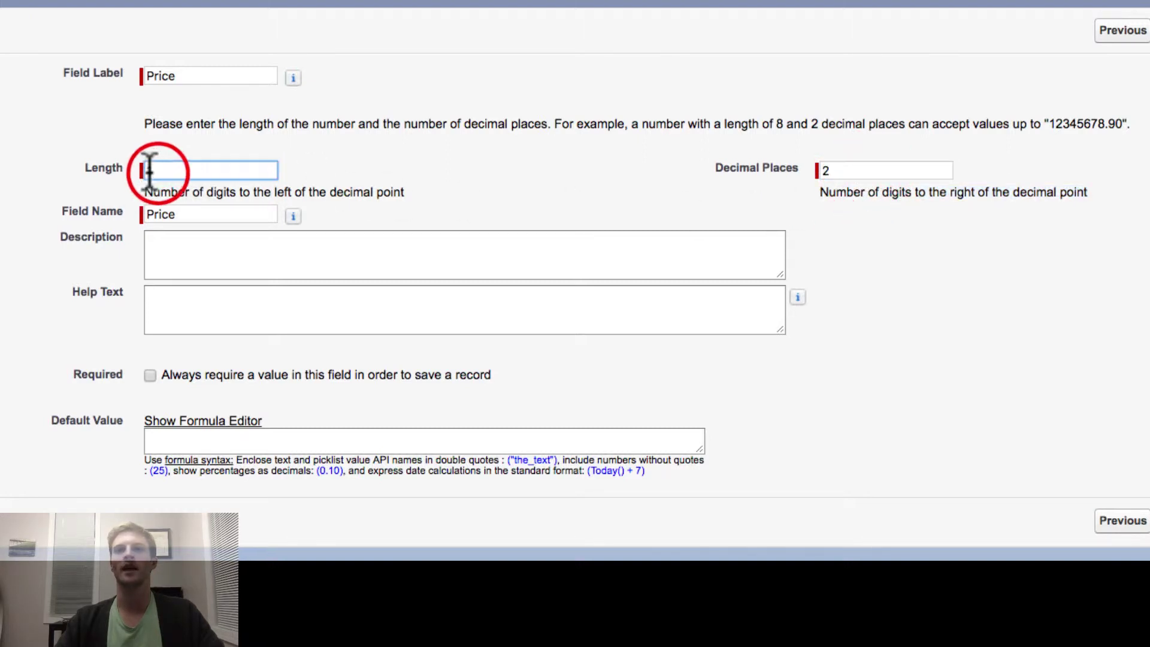
text(1)
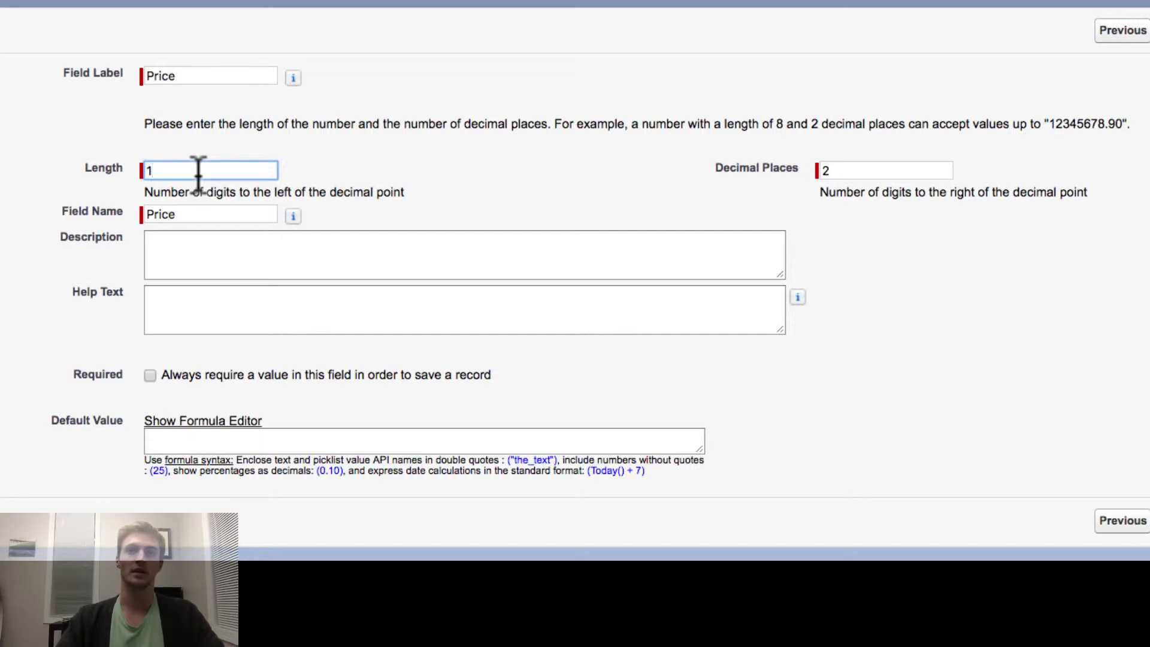
click(189, 169)
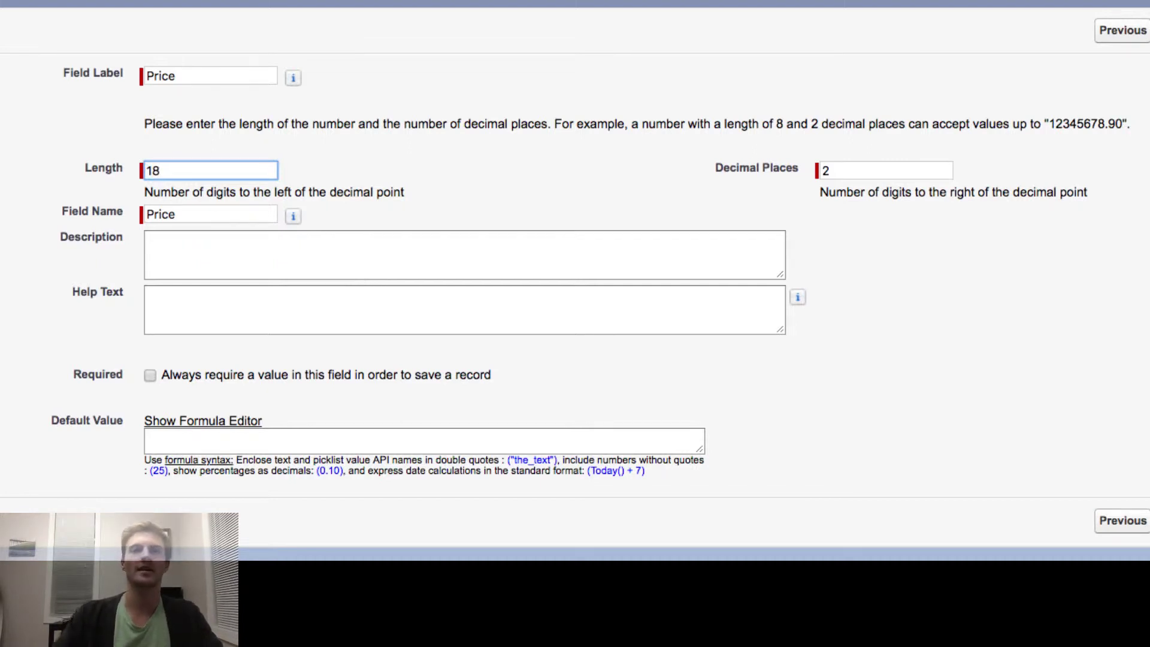
click(897, 171)
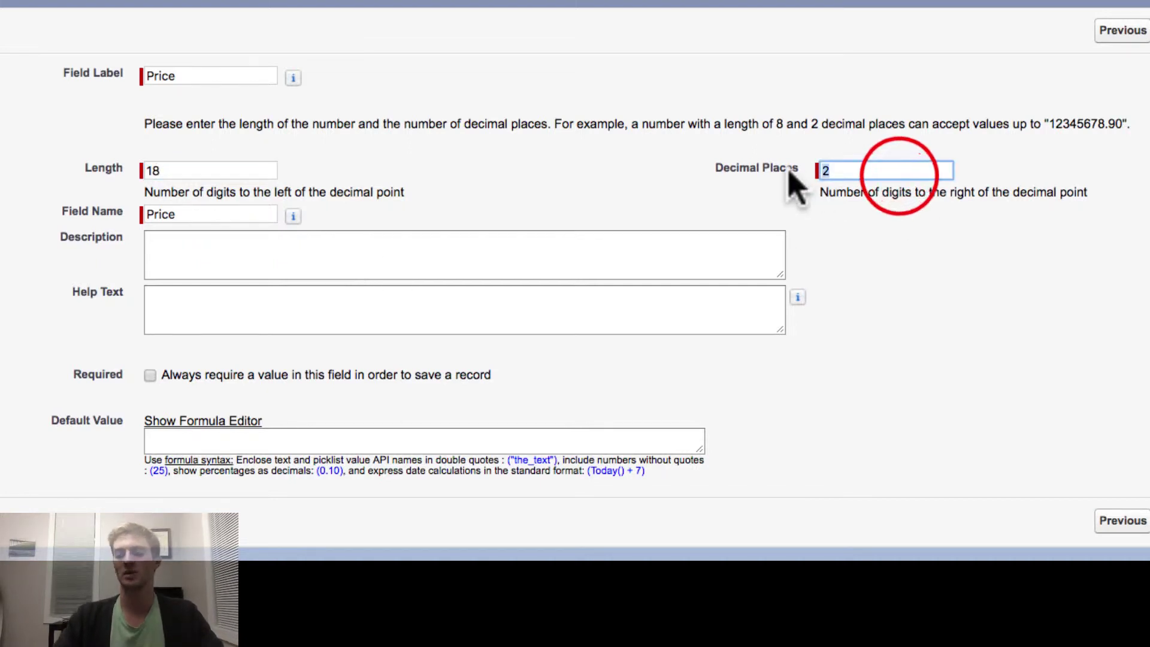
key(BackSpace)
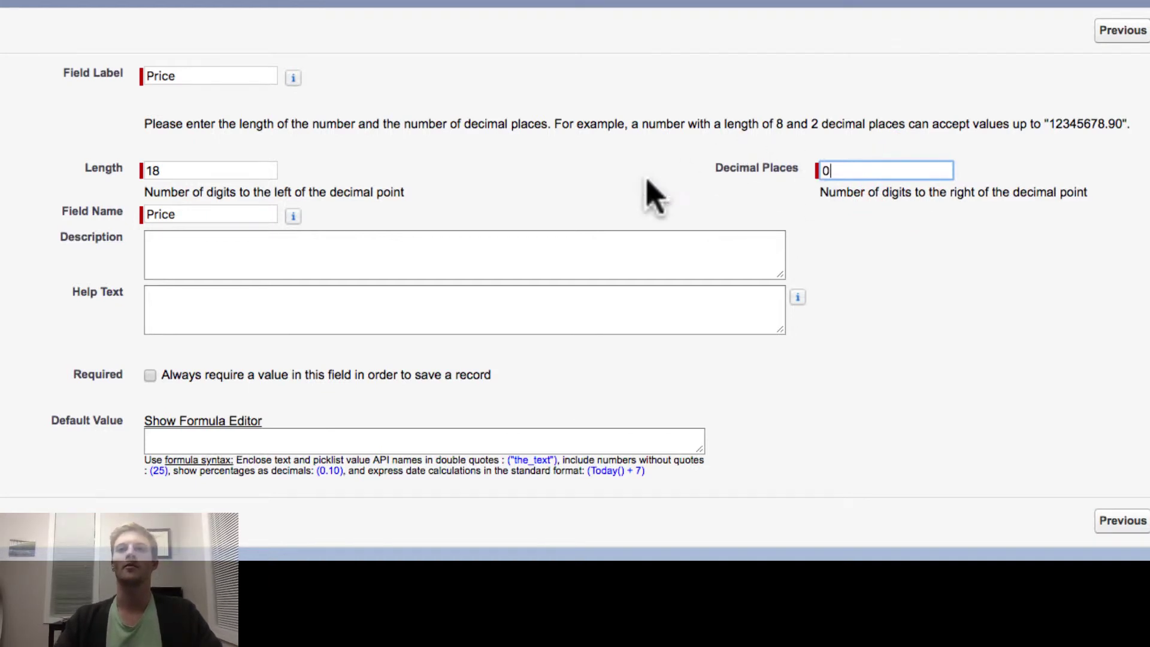
click(610, 180)
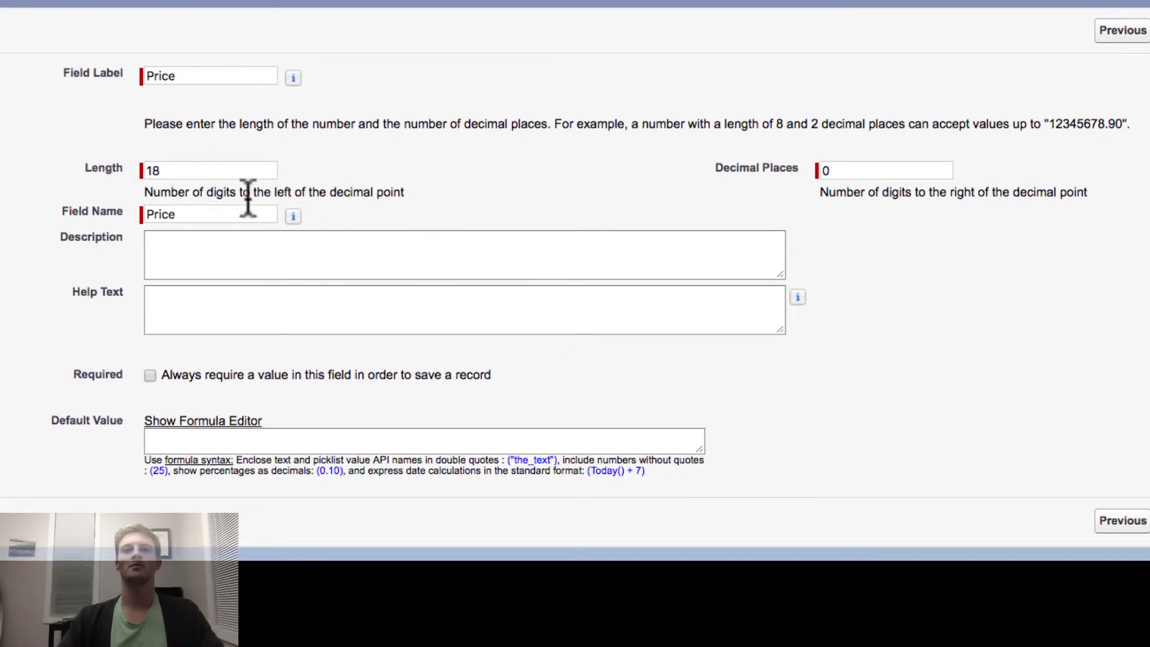
Step: Check the Trailhead unit for the Price field's description and enter "The listed sales price of the home"
click(233, 245)
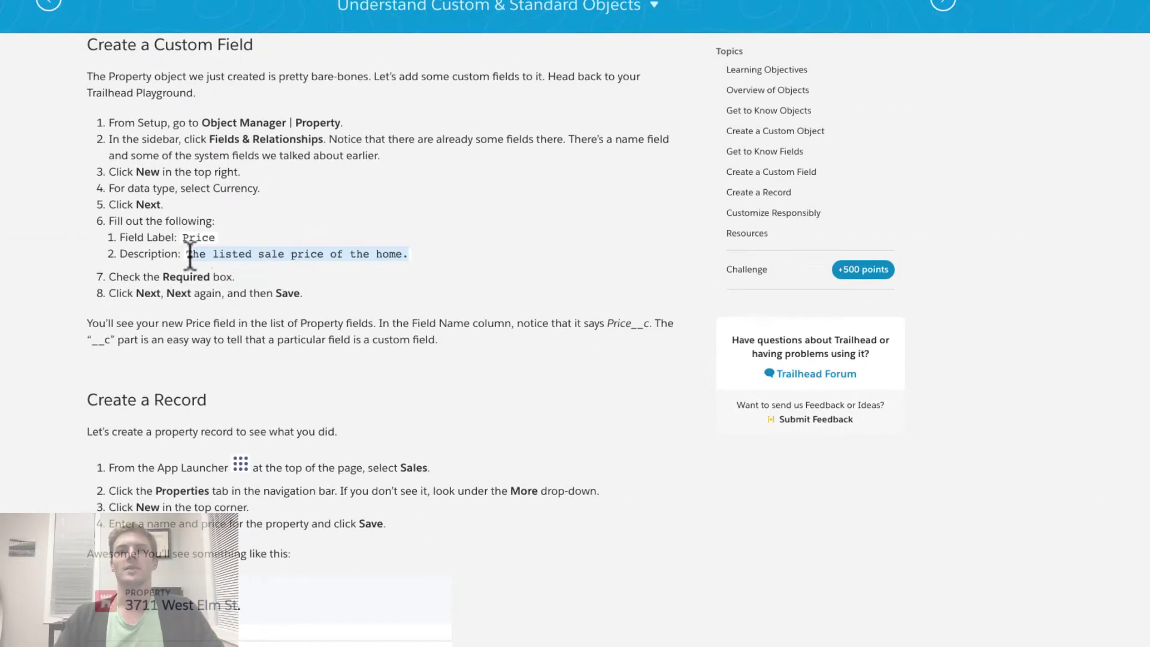
click(190, 255)
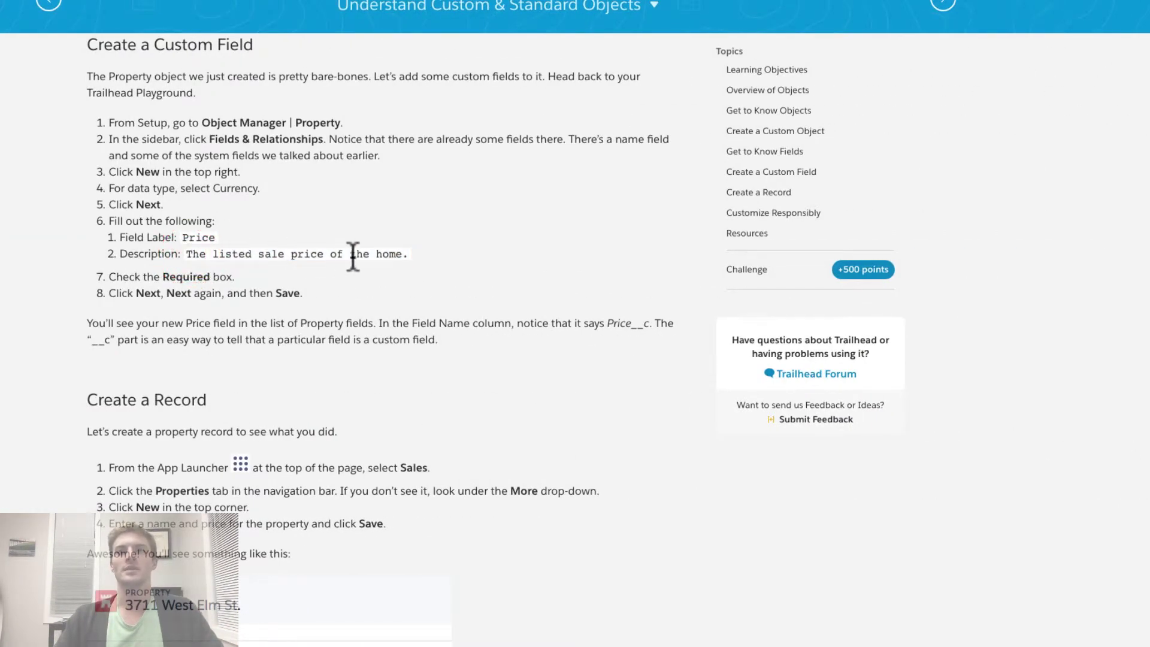
key(ctrl+Left)
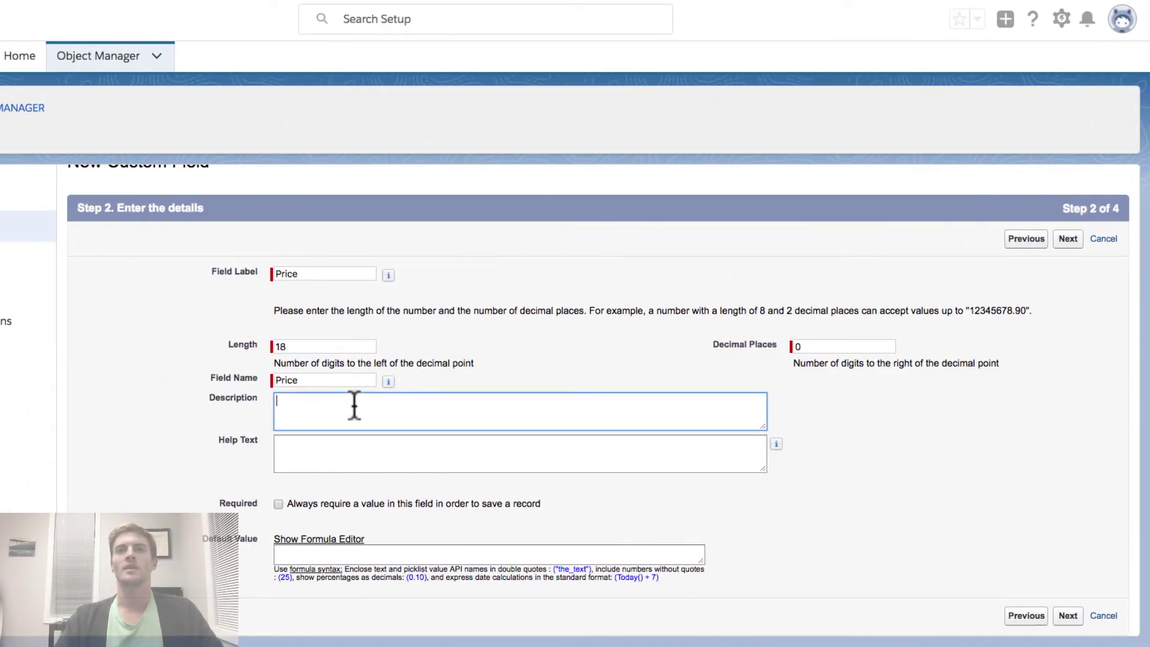
click(353, 408)
text(The)
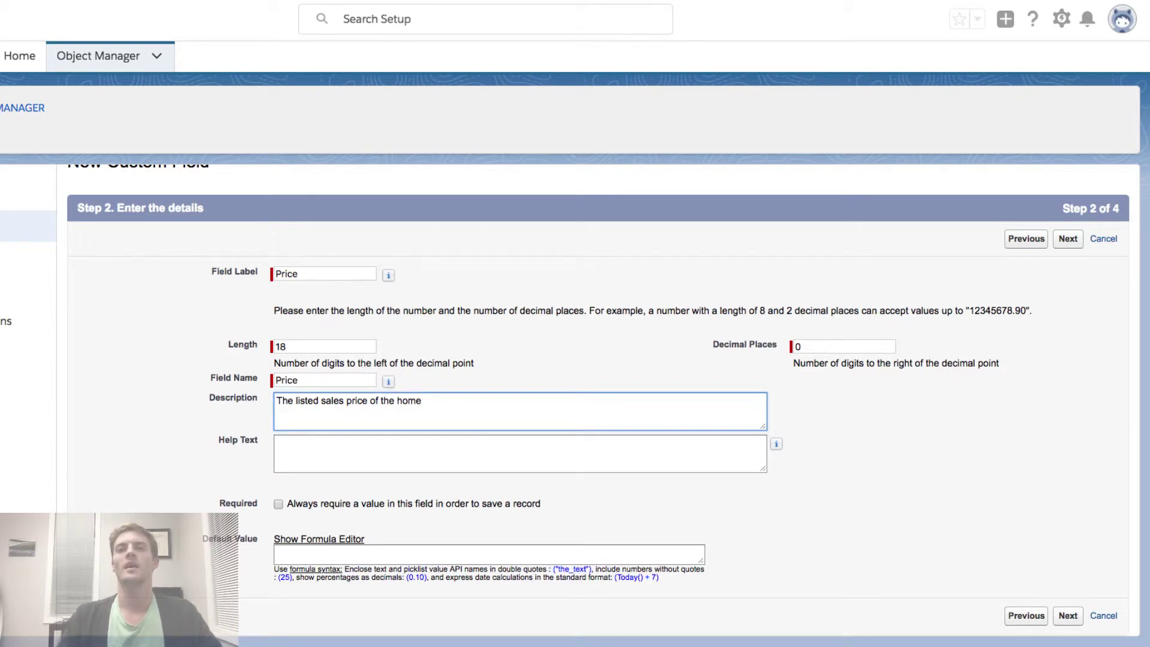
click(469, 404)
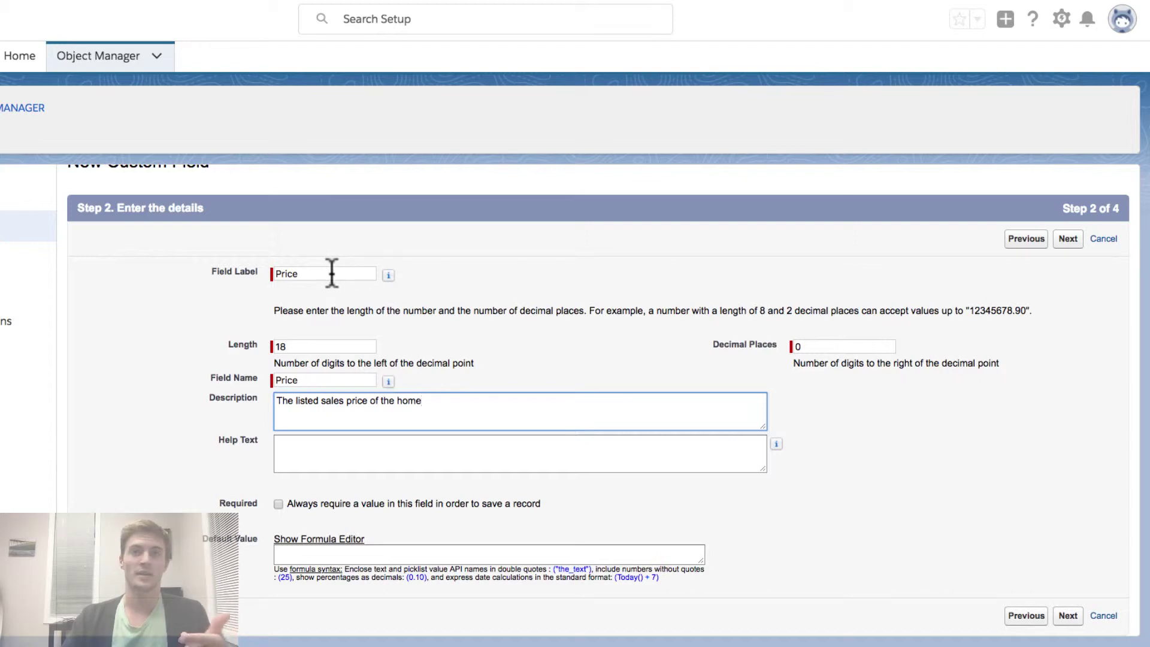
drag(414, 408, 277, 410)
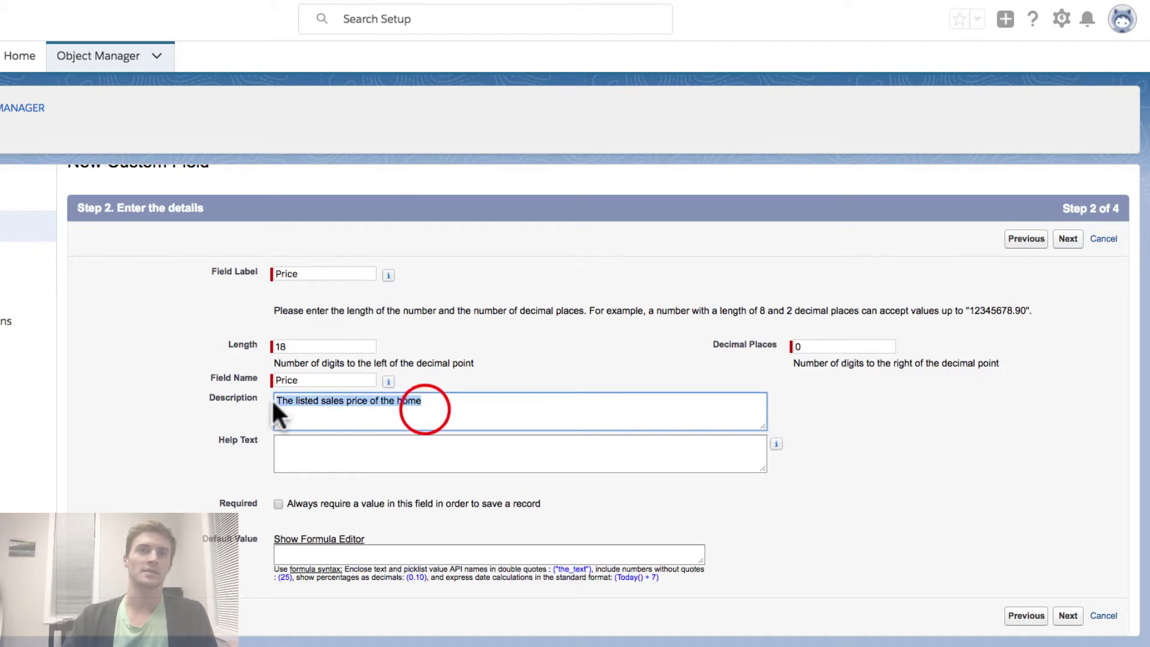
click(442, 406)
drag(316, 274, 257, 272)
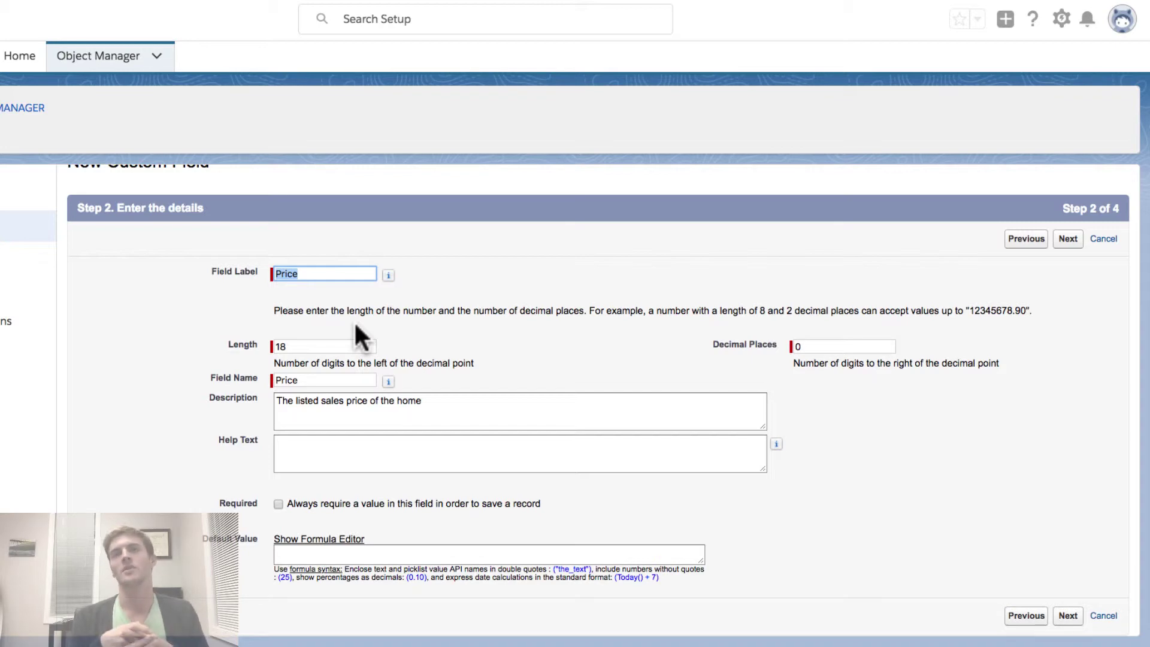
click(462, 406)
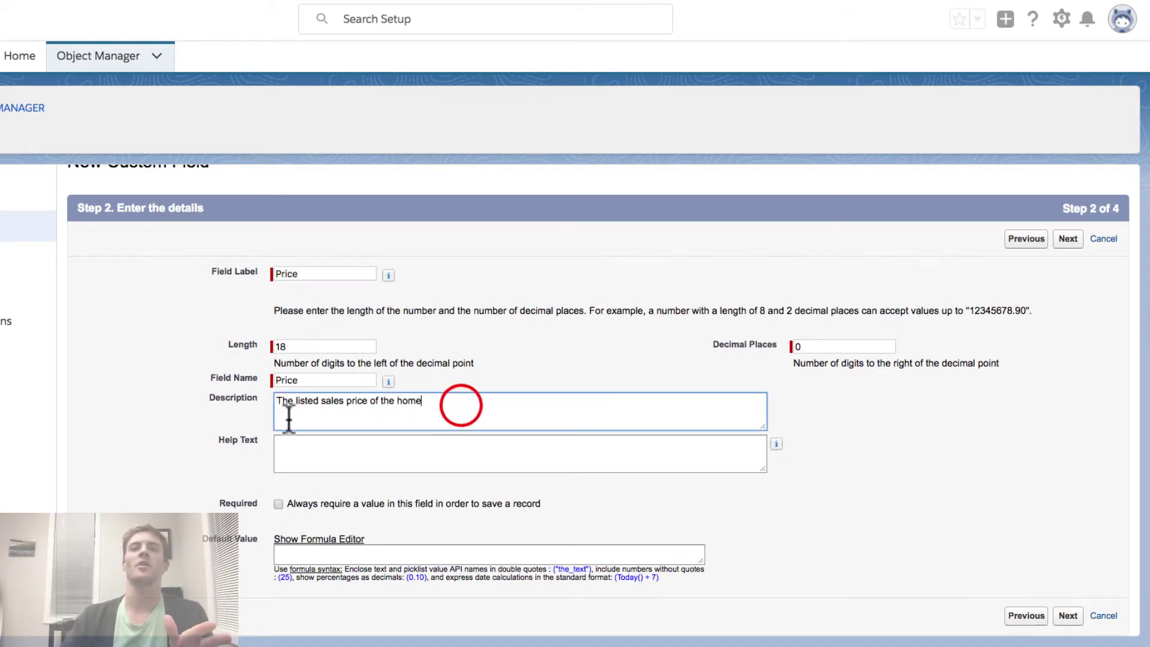
click(467, 456)
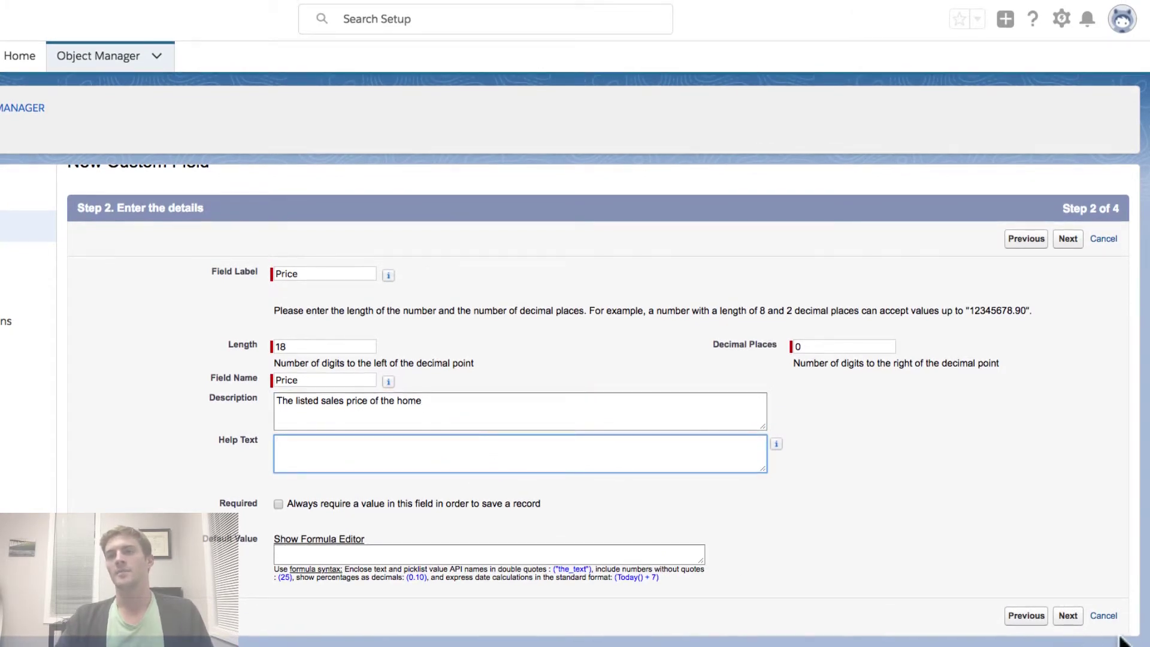
Step: Accept the default field-level security and the Property Layout assignment, and save the Price field
click(1068, 615)
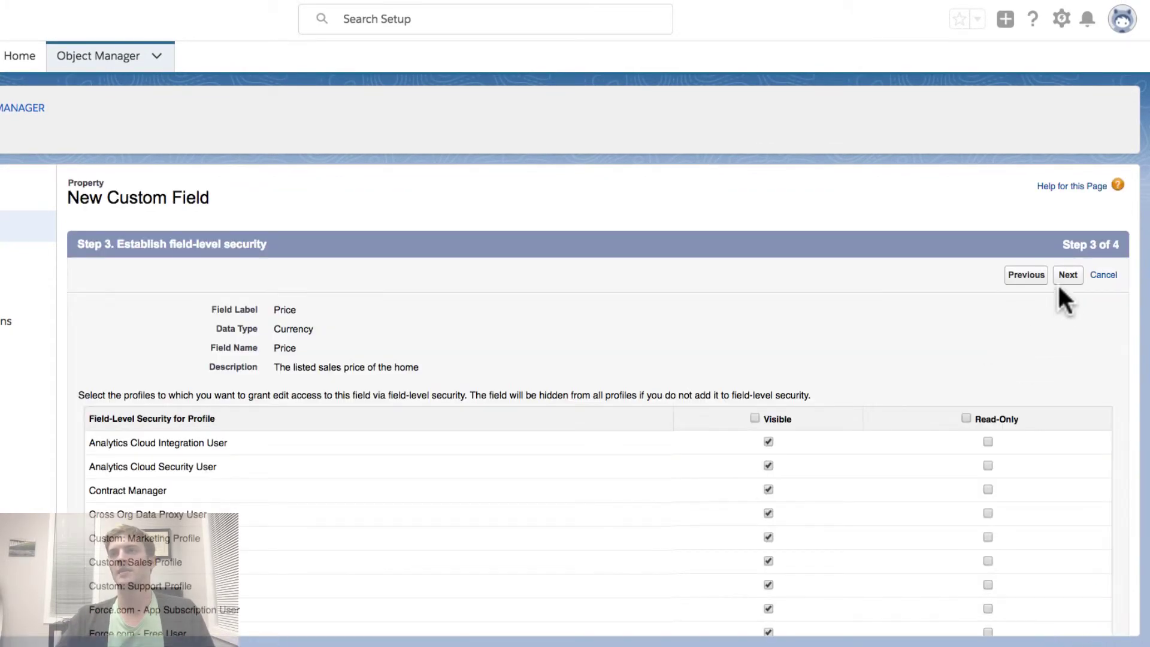
click(1069, 277)
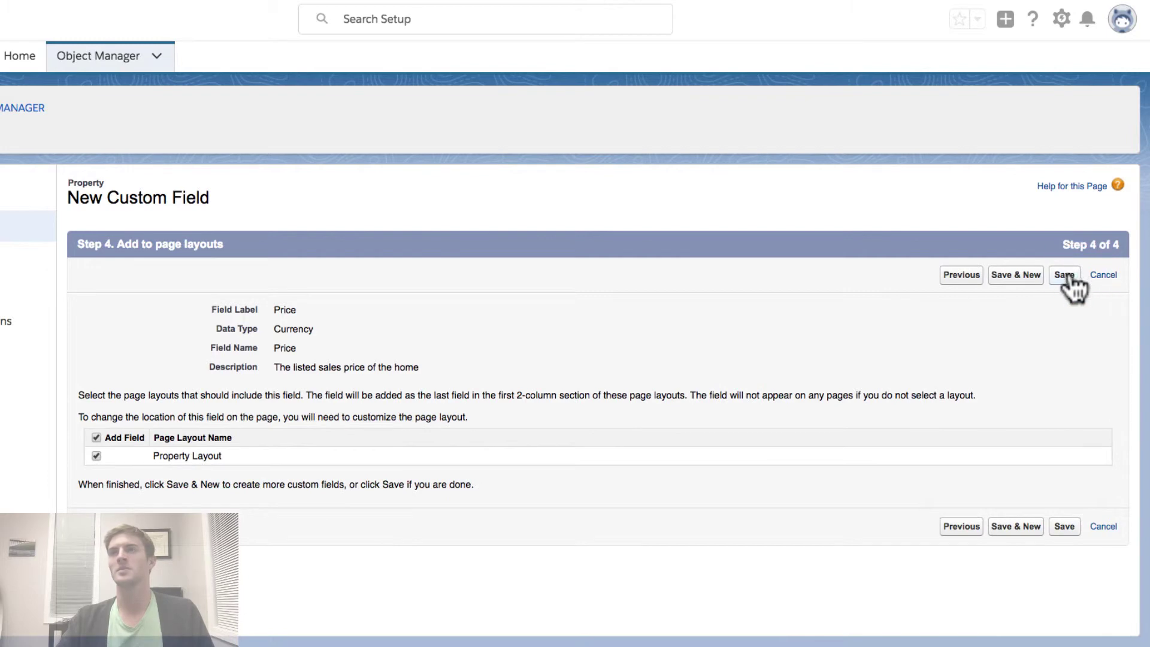
click(1060, 279)
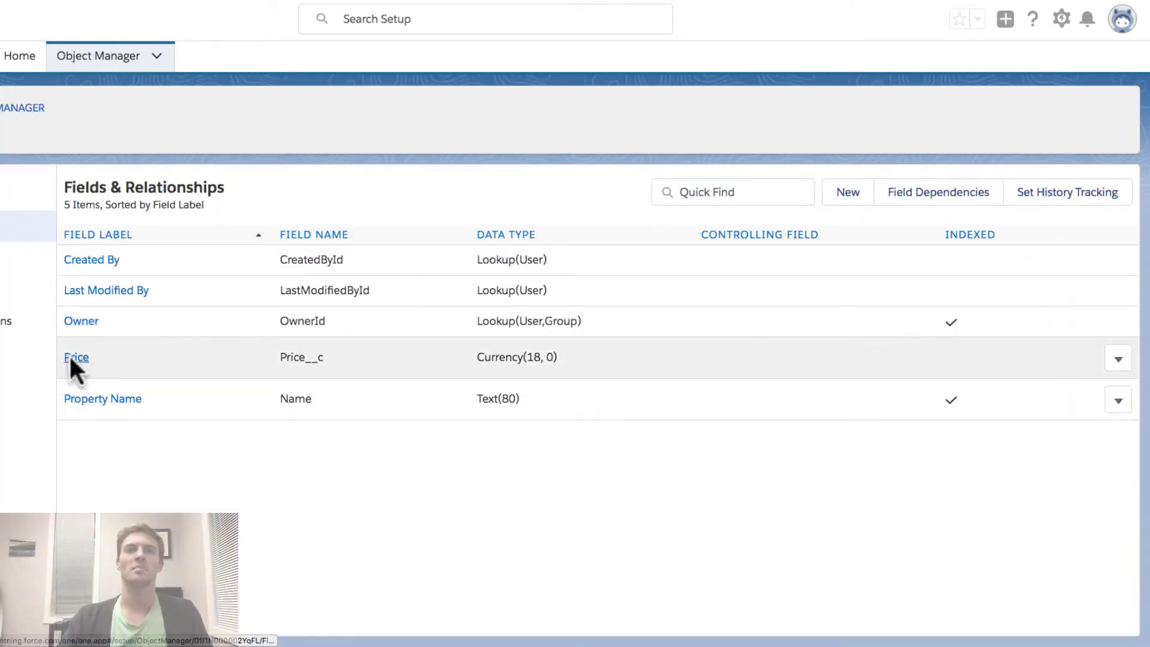
Step: Switch to the Service app and start a new record from the Properties list
click(21, 57)
click(2, 55)
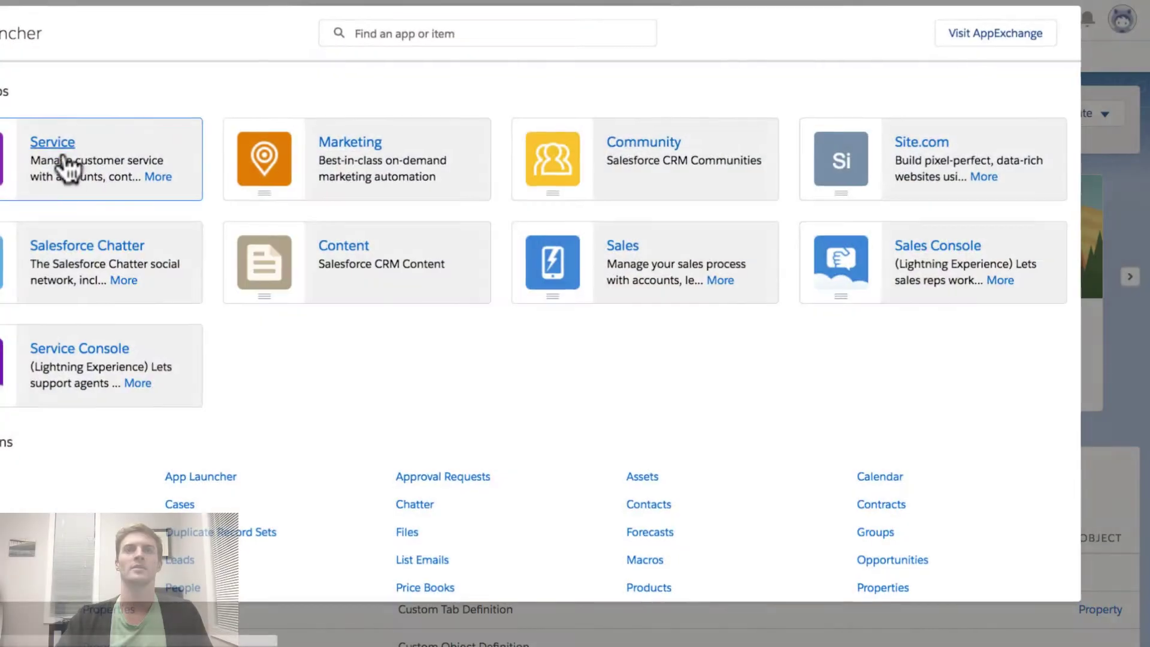
click(33, 137)
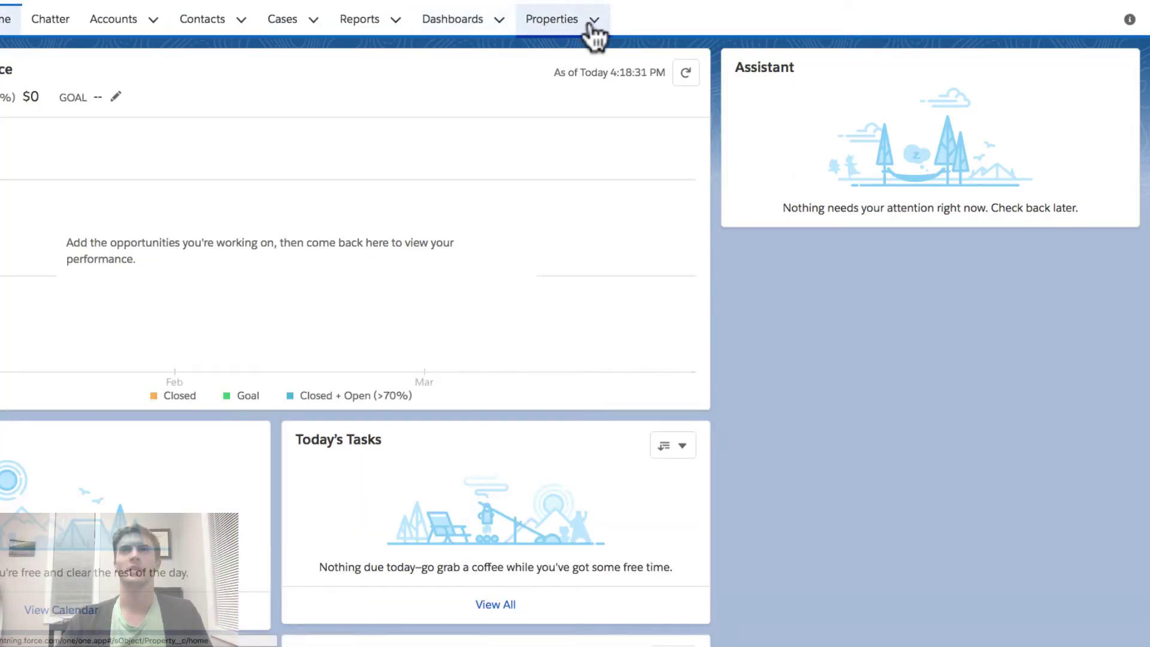
click(556, 20)
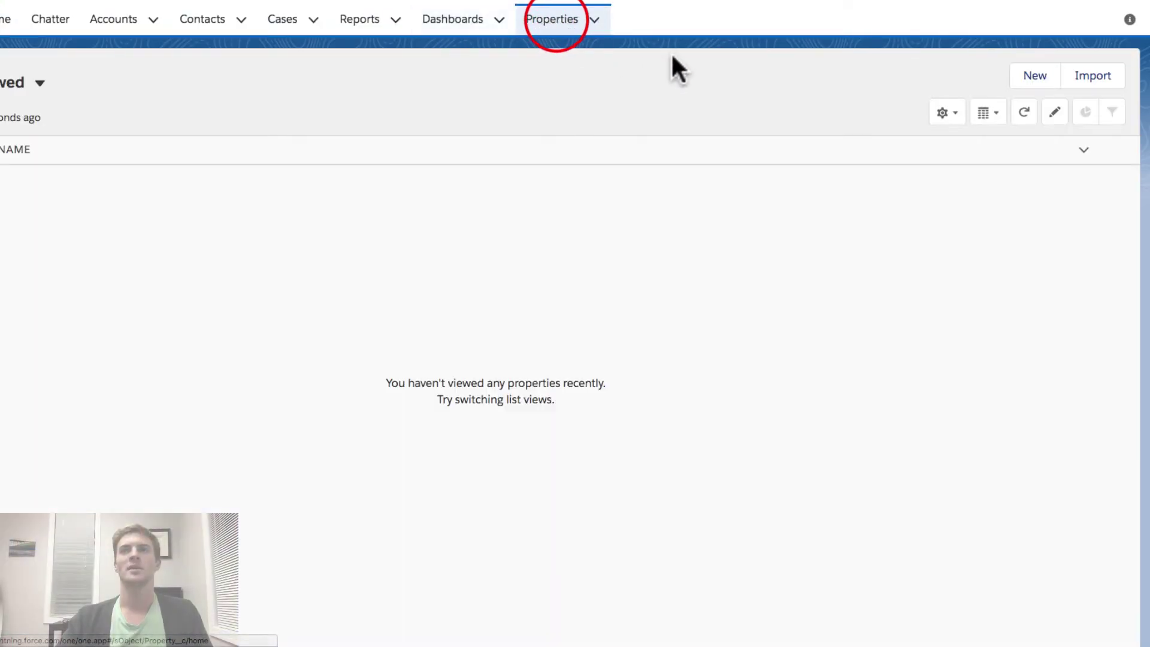
click(1021, 82)
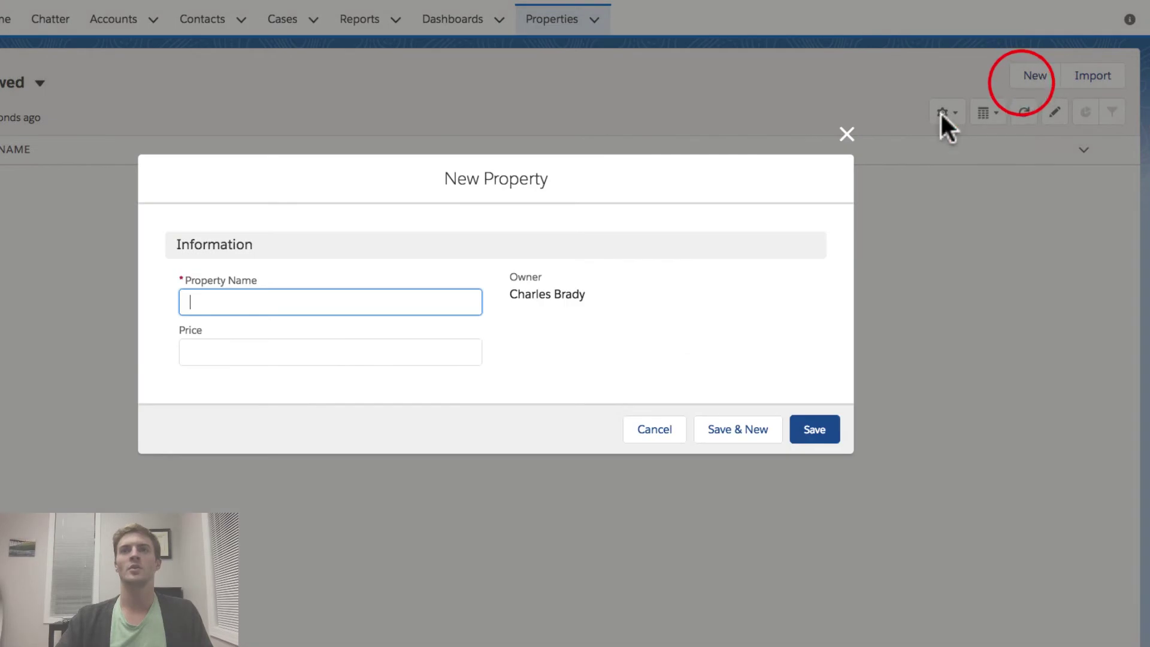
click(202, 347)
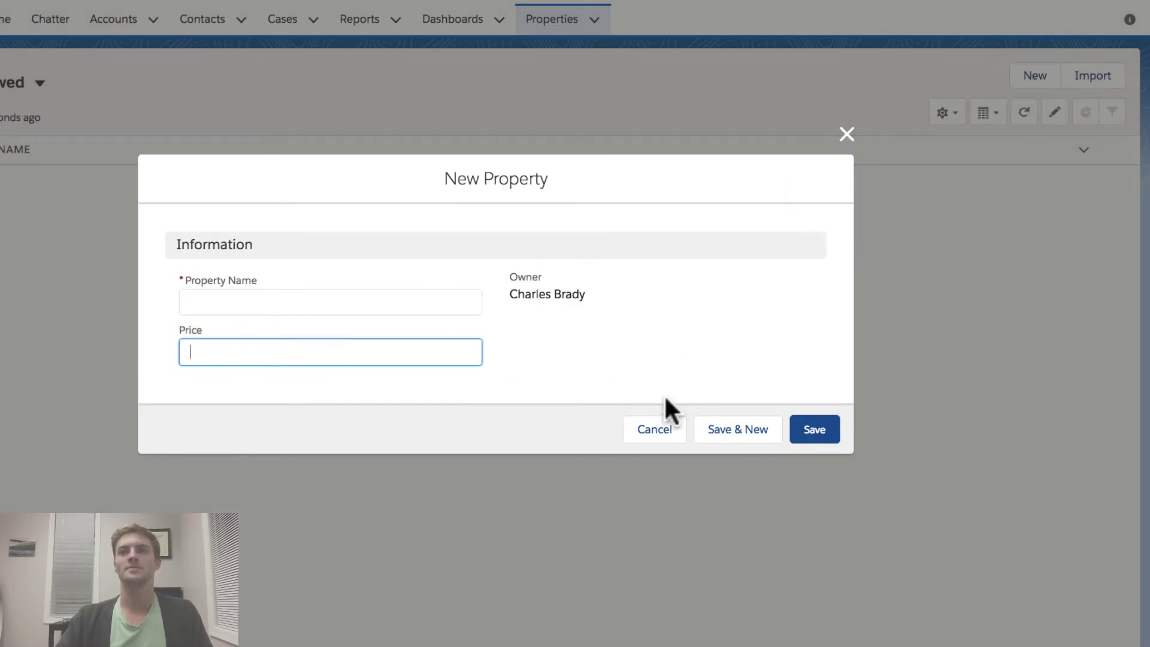
Step: Check the Trailhead instructions for the Price field's settings, including the Required option
key(ctrl+Right)
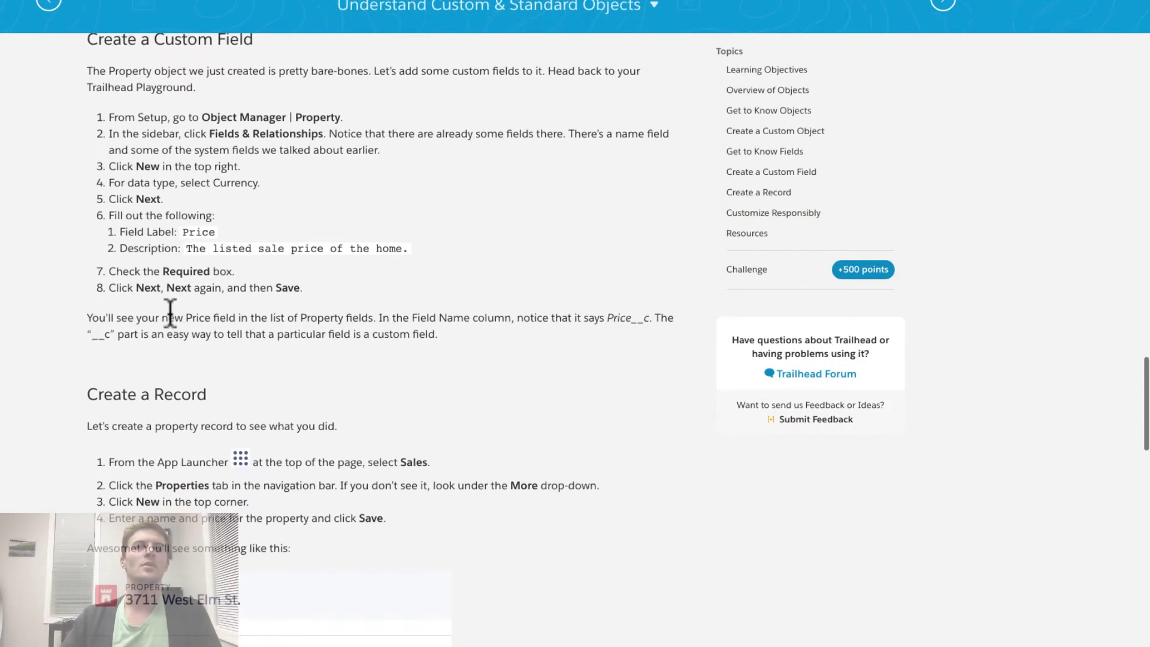
scroll(186, 311, down, 2)
scroll(191, 312, down, 3)
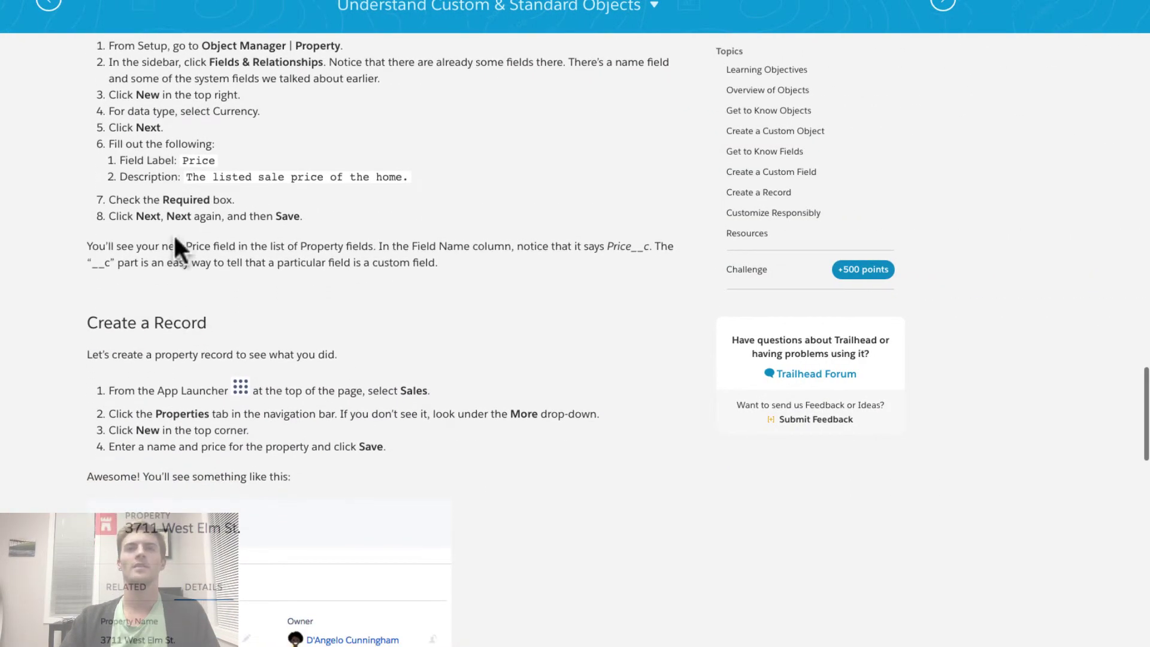
scroll(214, 223, up, 4)
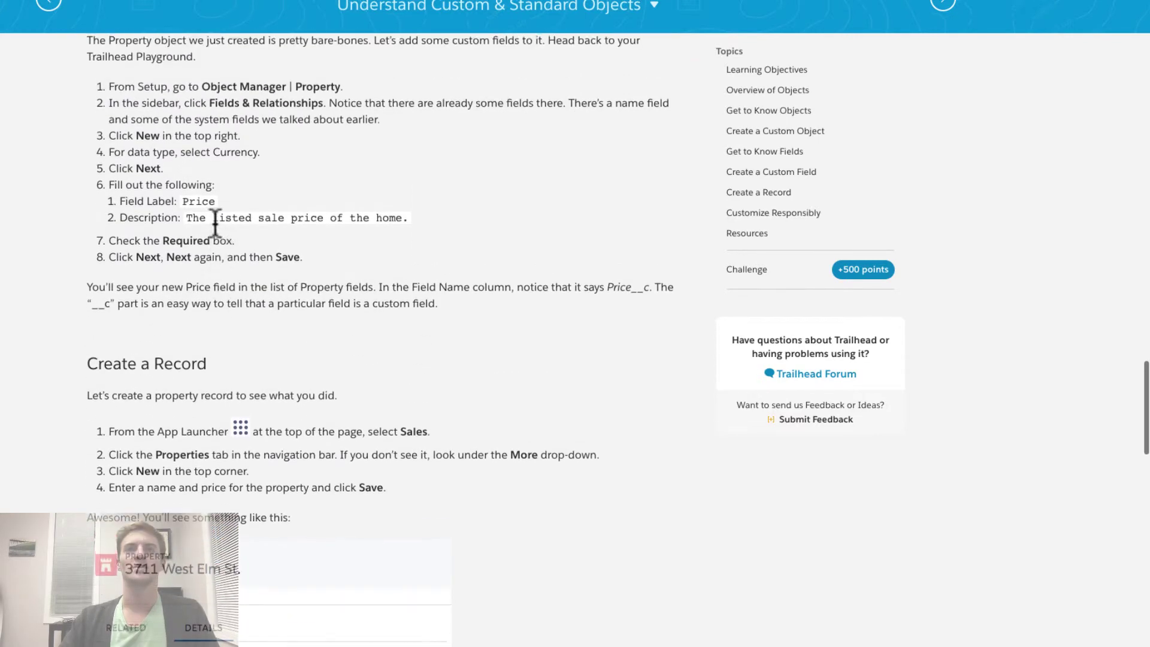
scroll(215, 224, down, 2)
drag(223, 228, 165, 228)
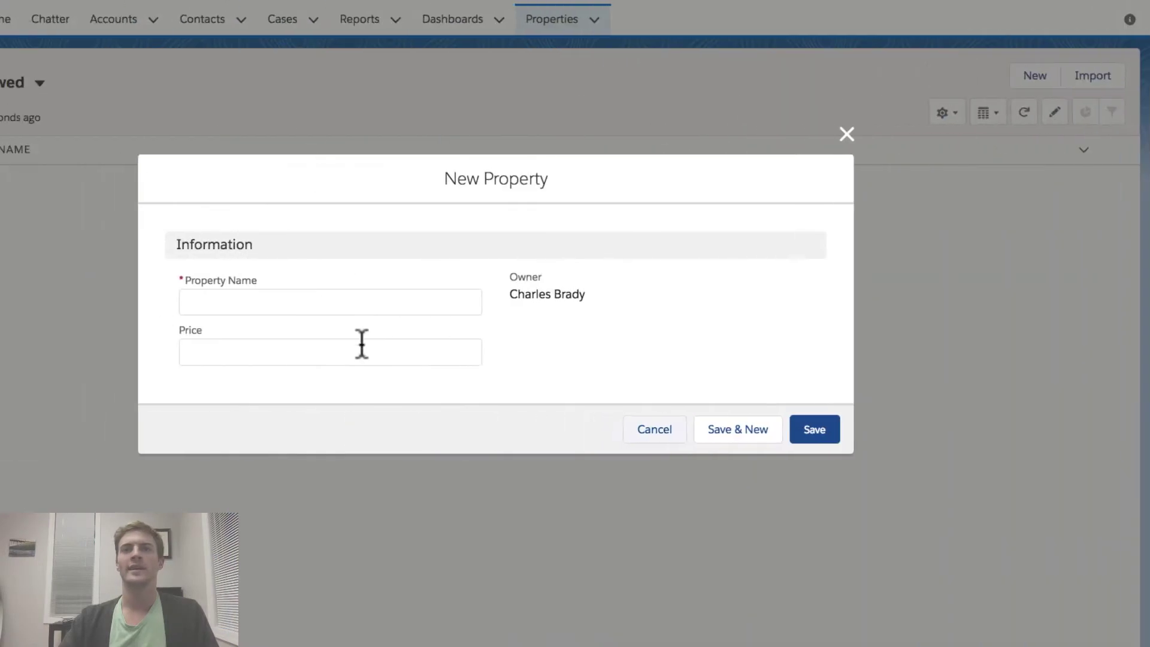
Step: Try to save the new property with both Property Name and Price left empty
click(199, 348)
click(185, 290)
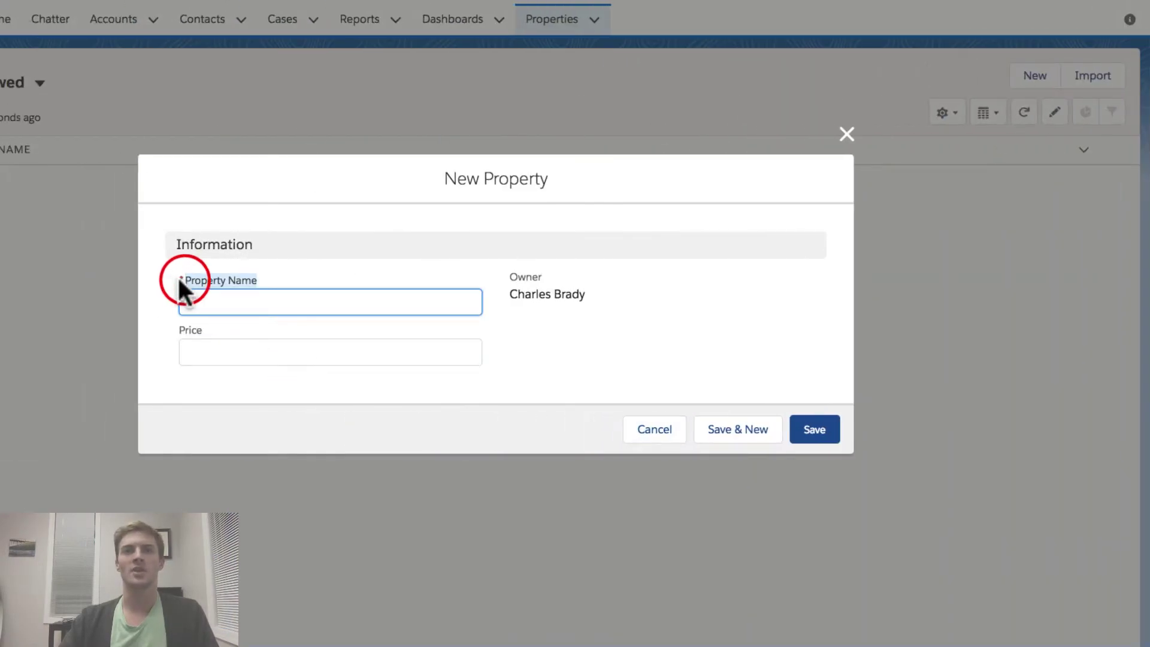
click(215, 295)
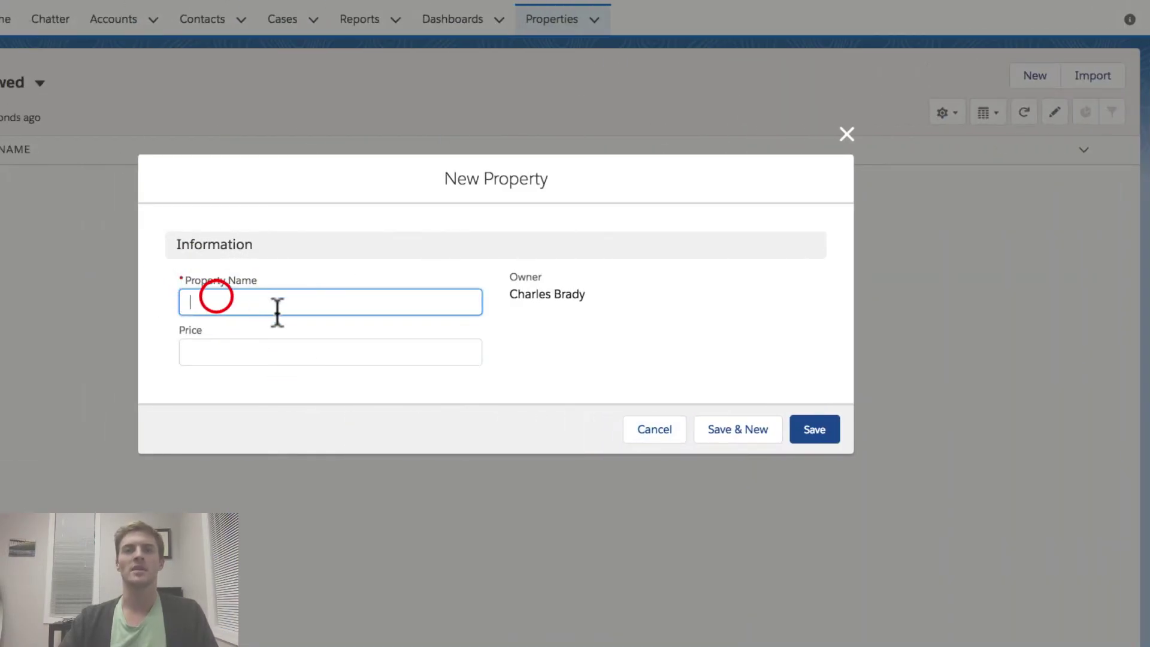
click(313, 281)
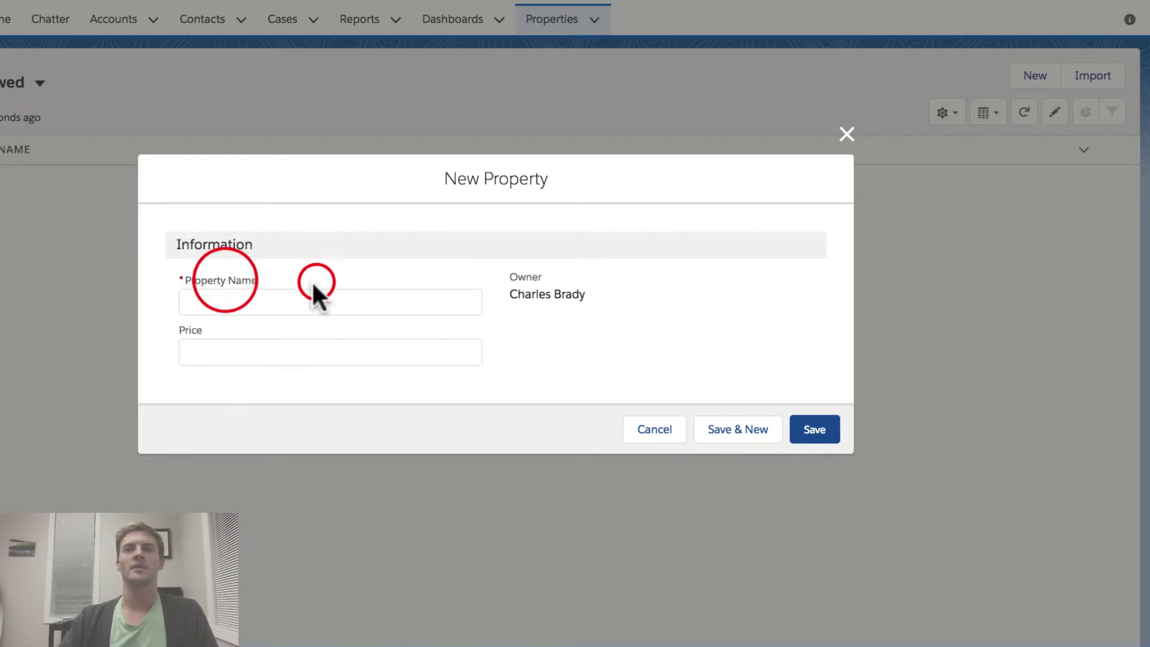
click(825, 431)
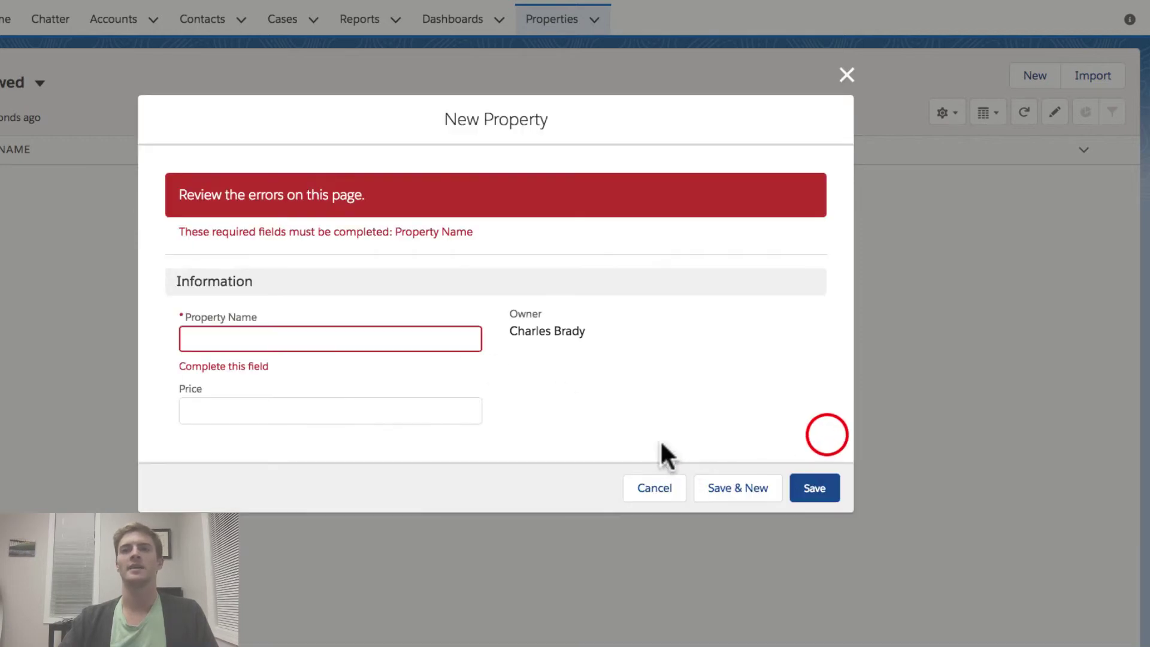
Step: Examine the error message in the New Property form and the field it refers to
drag(226, 196, 350, 200)
click(256, 192)
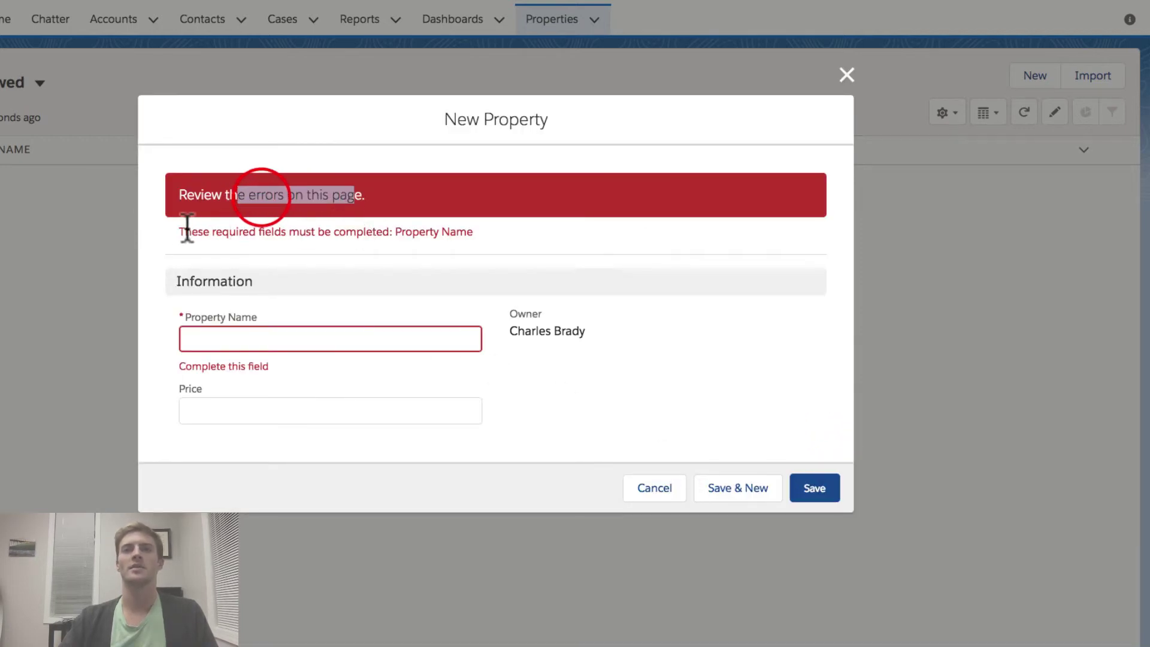
drag(180, 229, 390, 236)
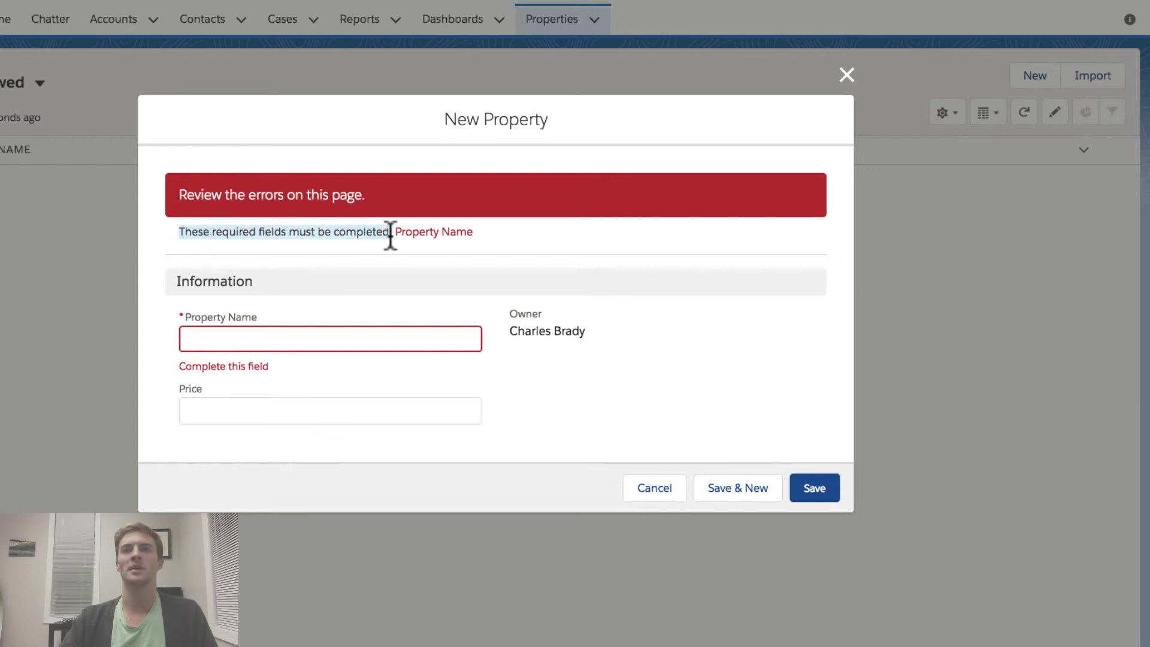
click(418, 232)
drag(475, 232, 397, 235)
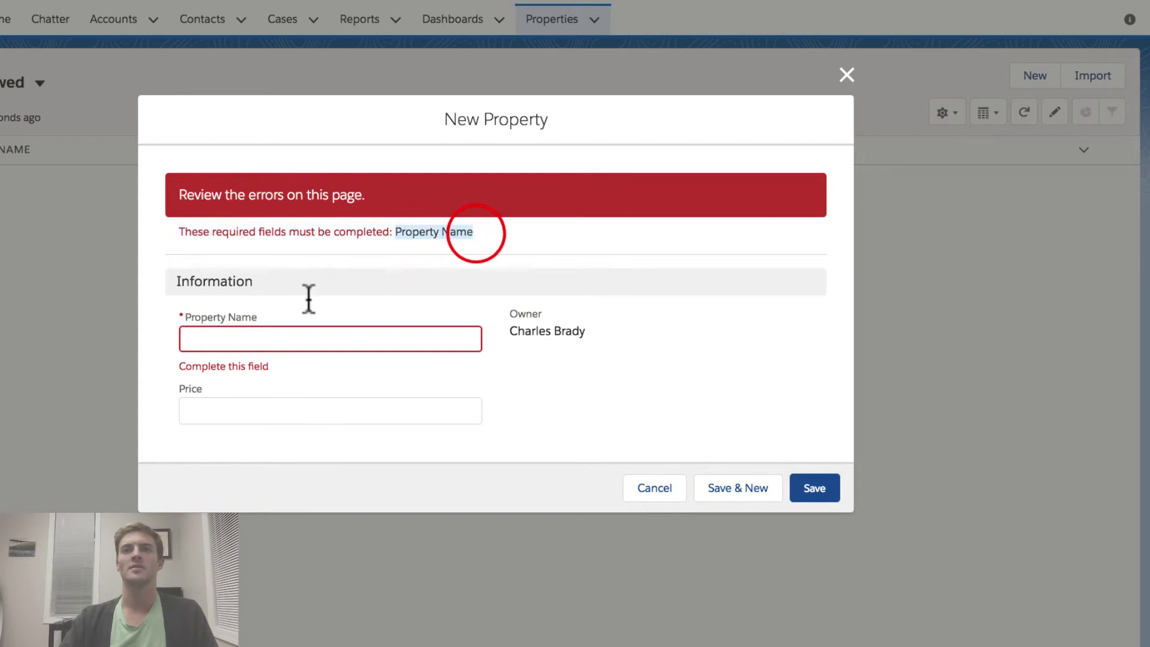
click(204, 333)
drag(188, 318, 177, 316)
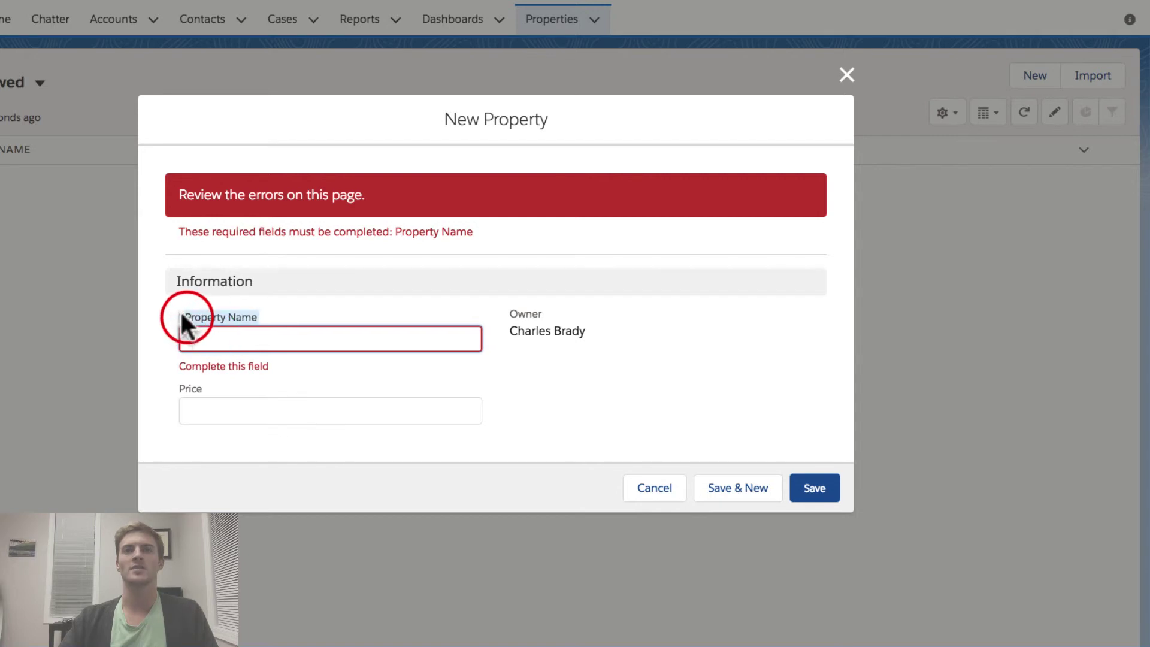
click(266, 345)
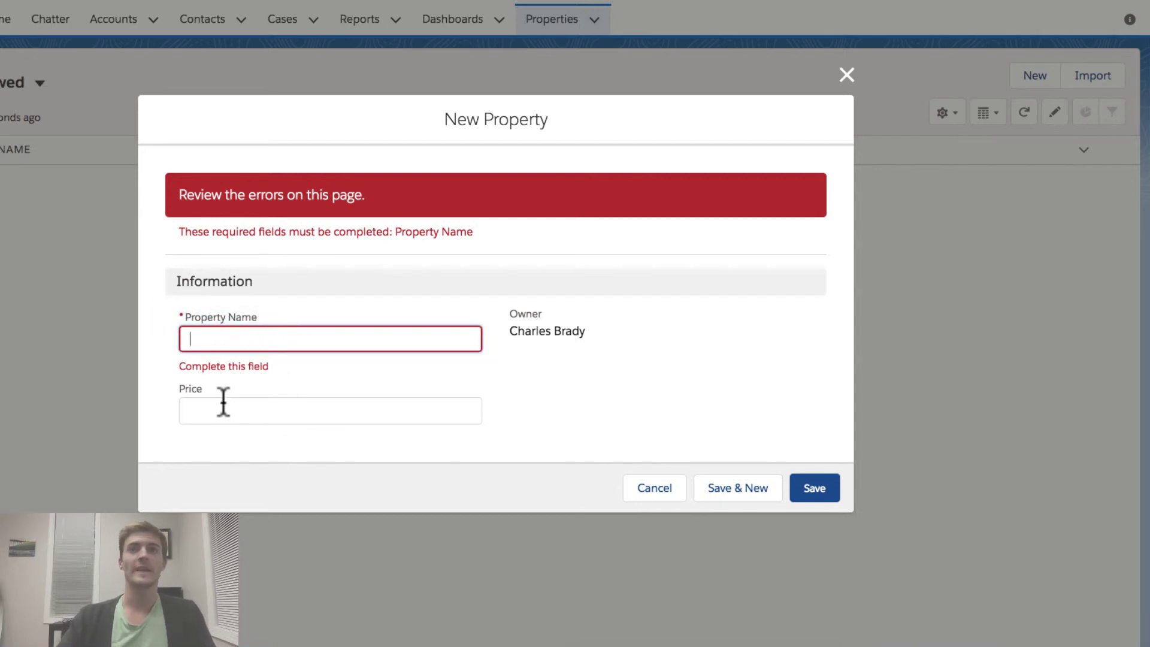
Step: Name the new property Awesome Mansion, leave its price empty and save the record
click(218, 406)
click(246, 337)
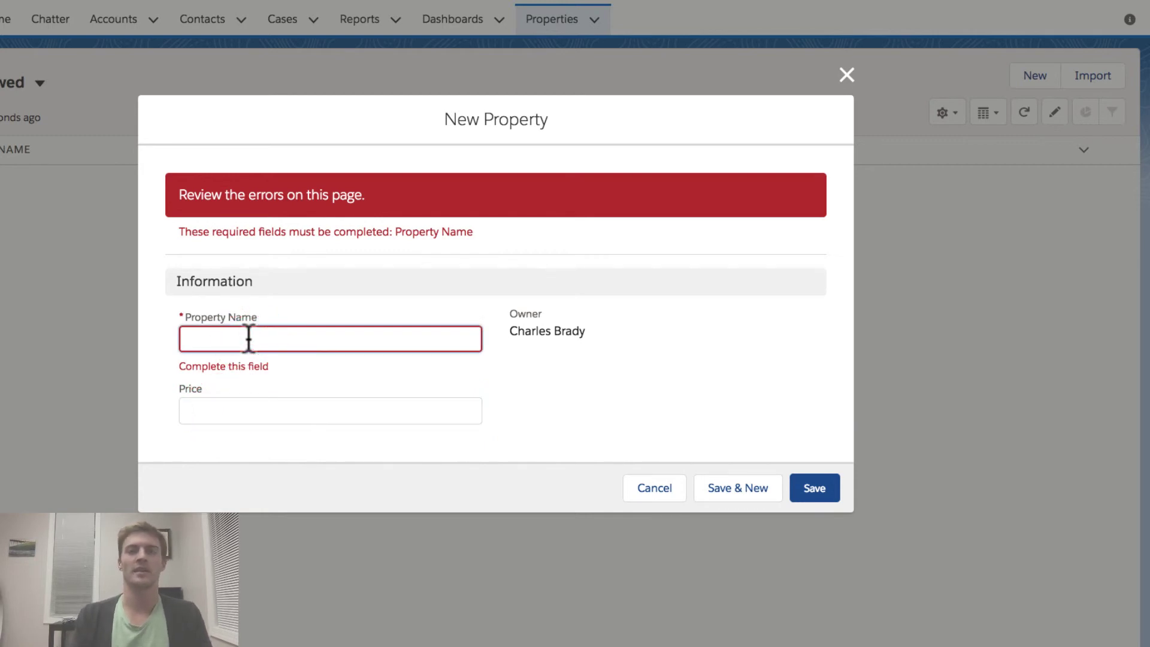
text(Awesome Mansion)
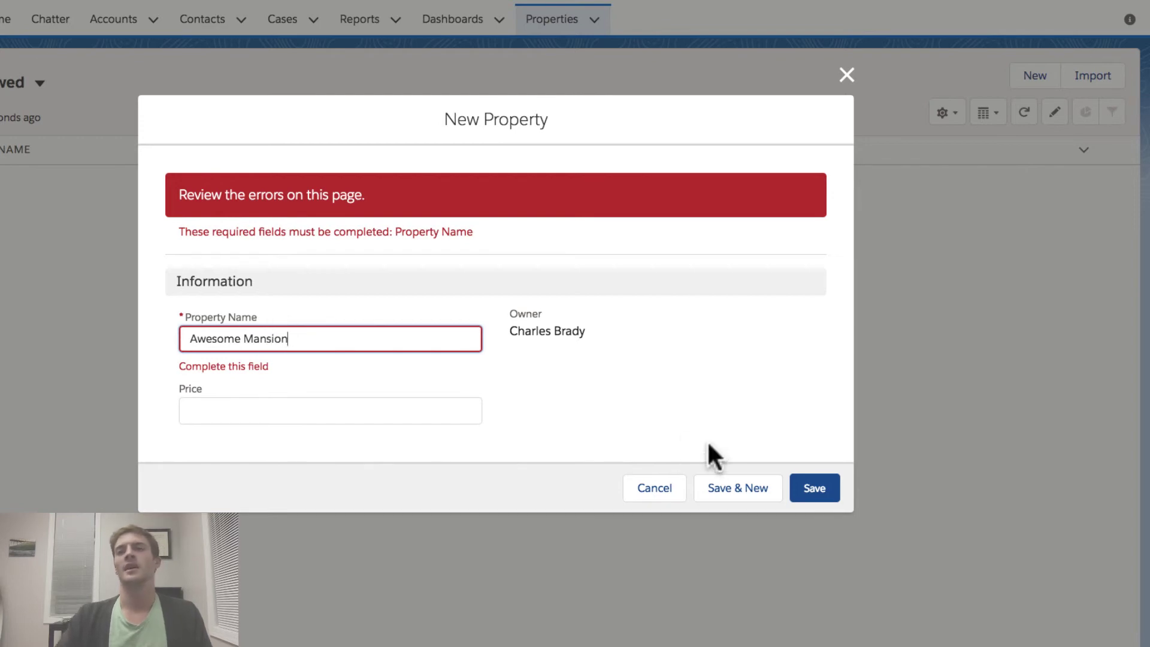
click(806, 486)
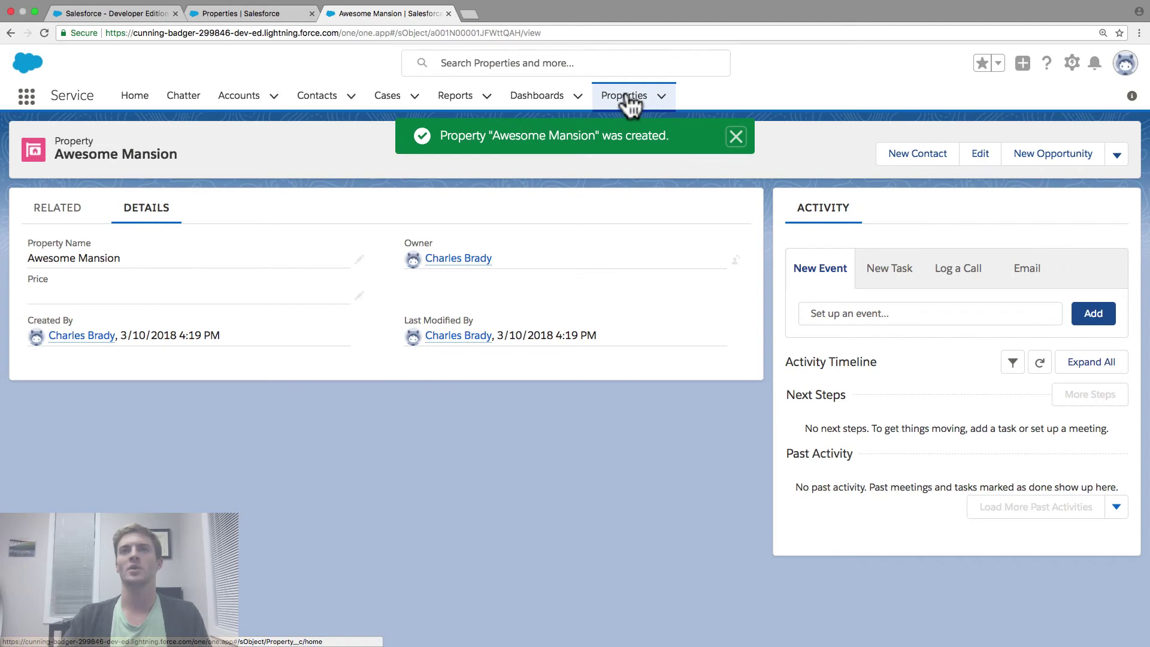
Step: Open the Awesome Mansion record from the Properties list to view its details
click(626, 97)
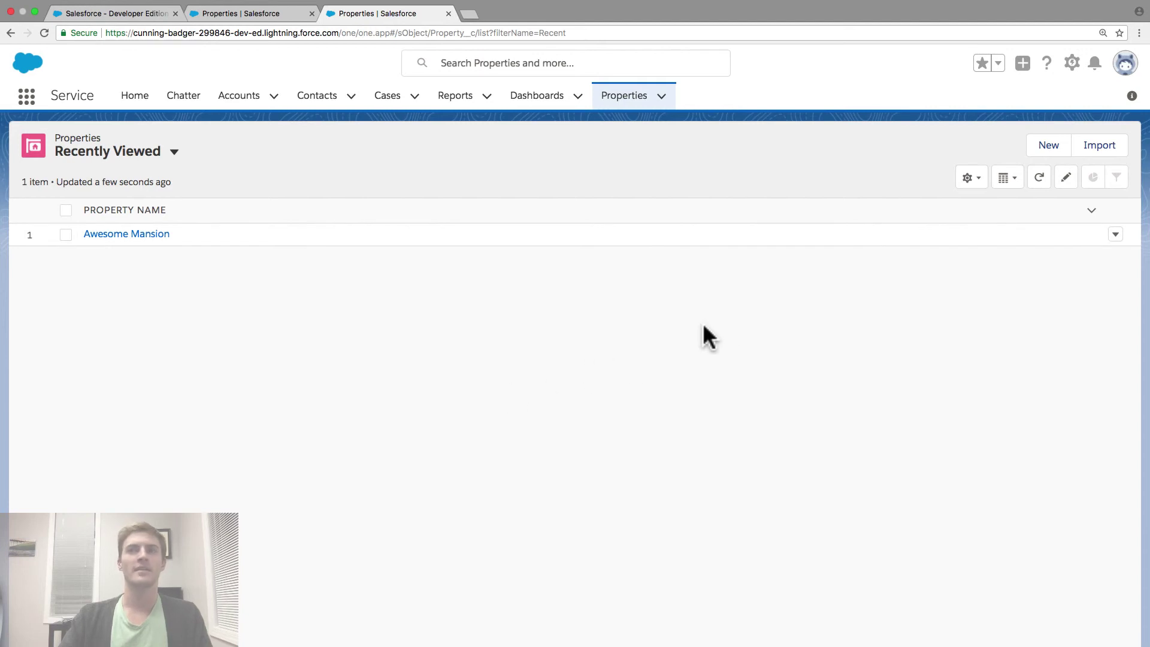
click(158, 234)
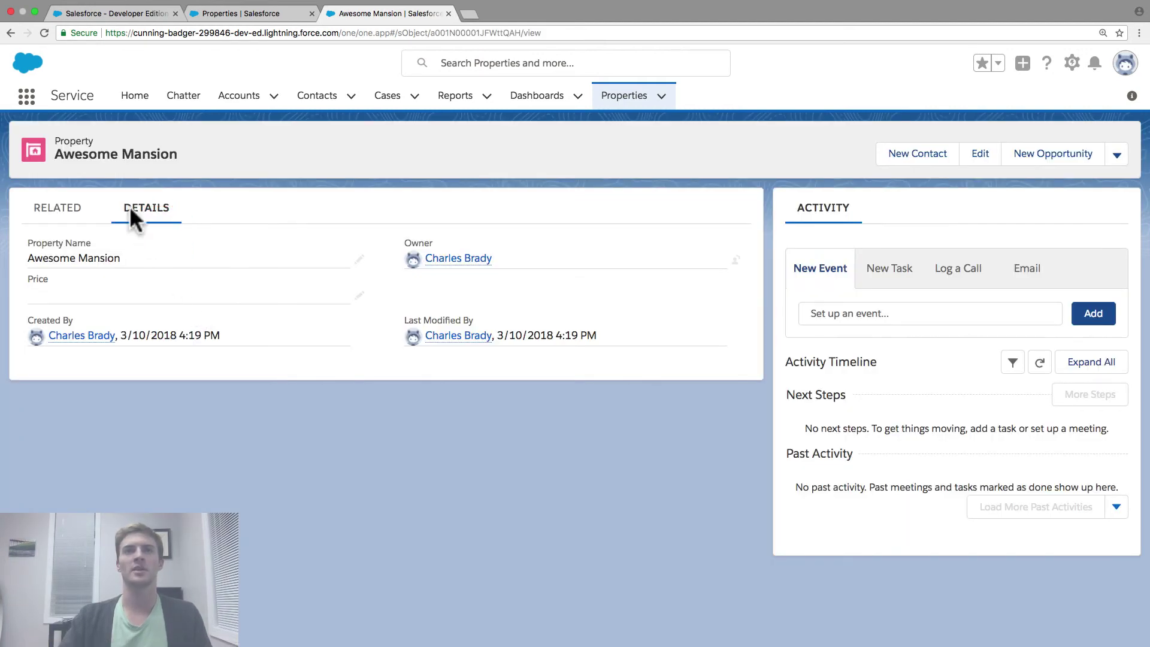
Step: Compare the Awesome Mansion record's Price field with the instruction about the Required option in the Trailhead unit
click(185, 160)
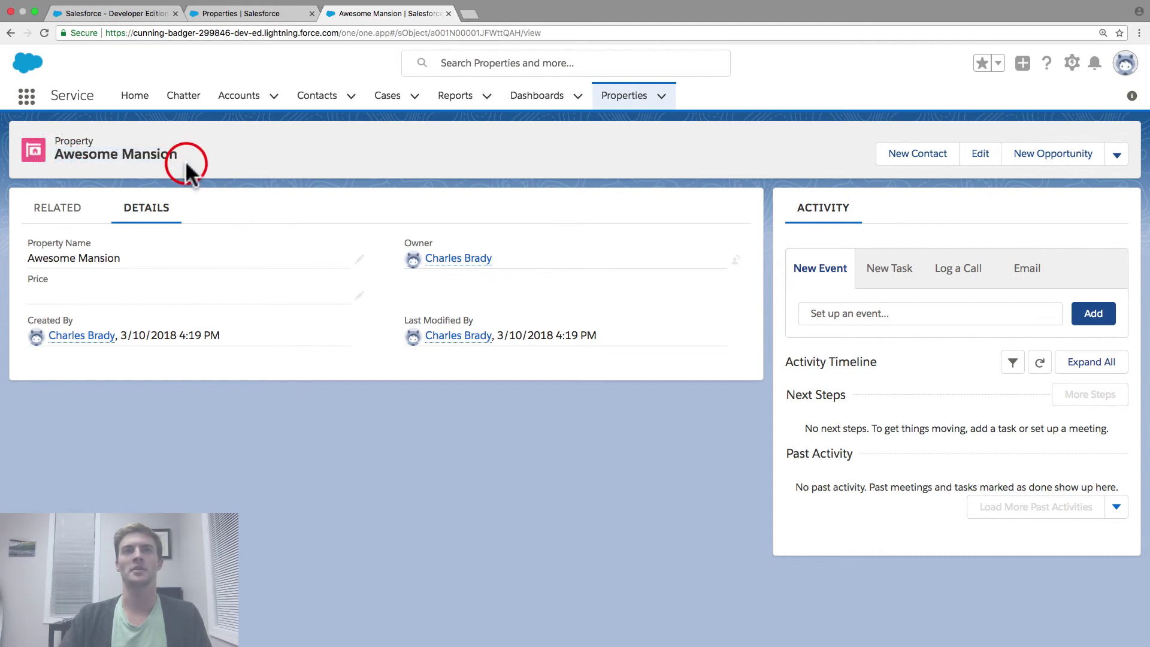
click(63, 286)
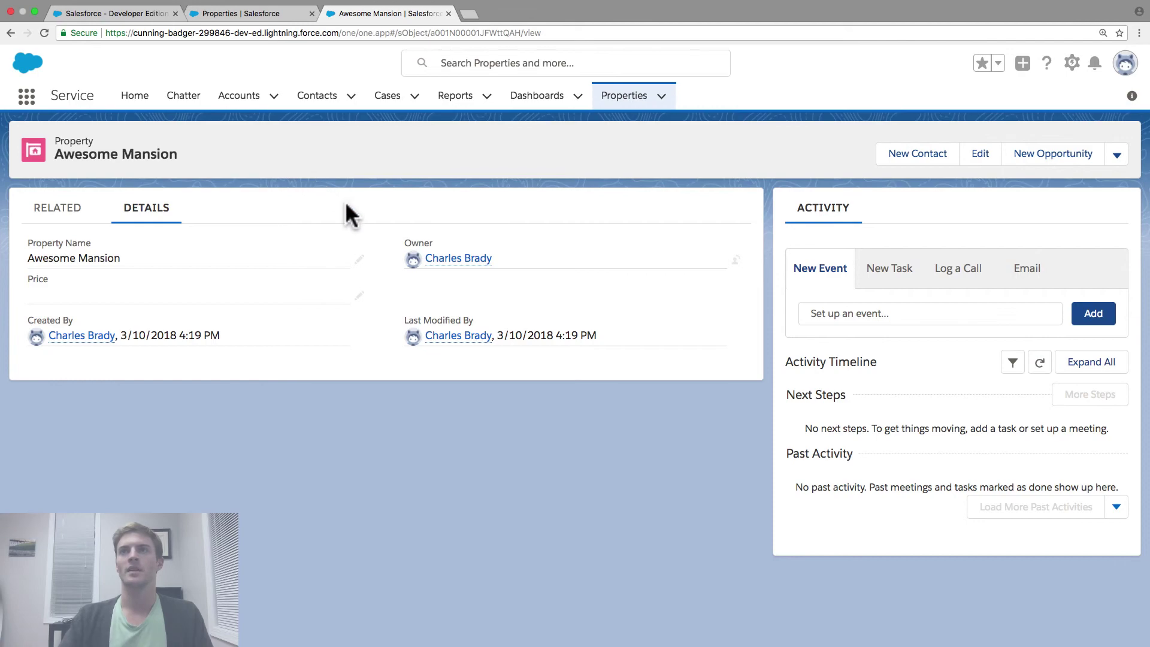
key(ctrl+Right)
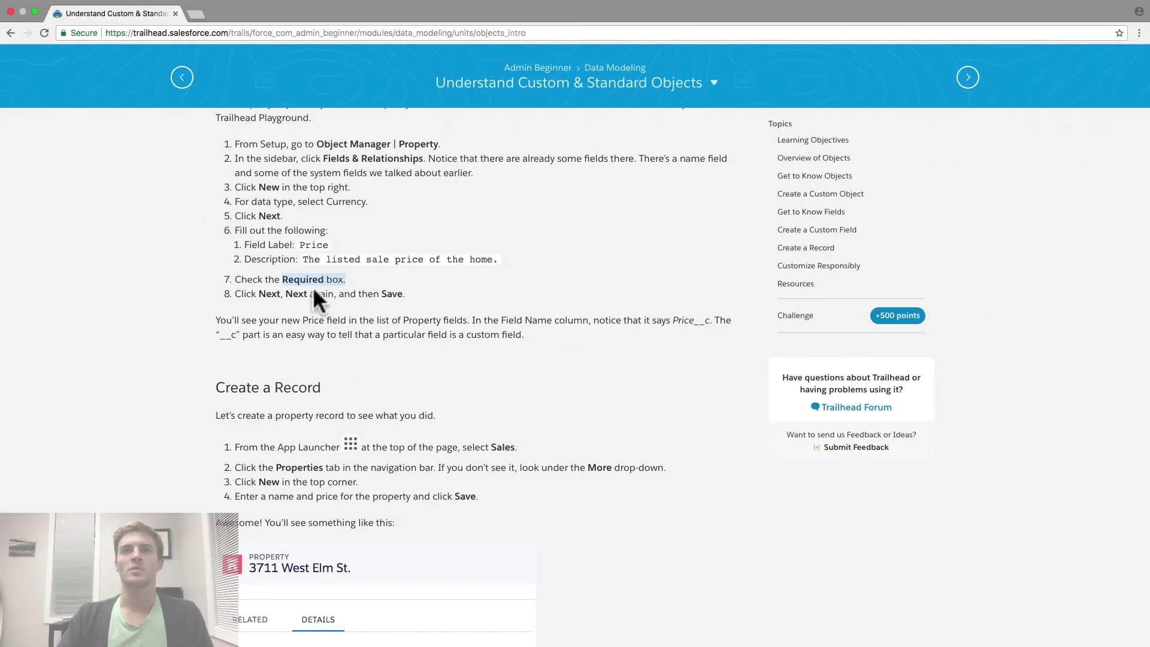
click(347, 278)
drag(288, 279, 340, 280)
Step: Return to Salesforce and open the definition of the Property object's Price field in Setup
key(ctrl+Left)
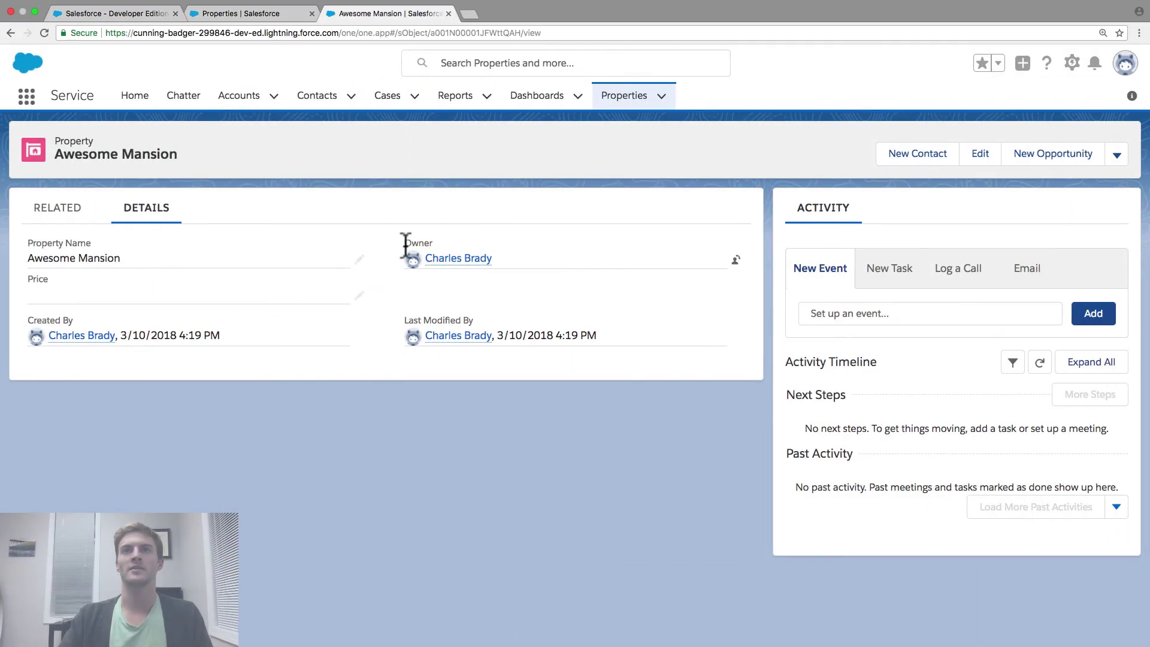
click(1072, 63)
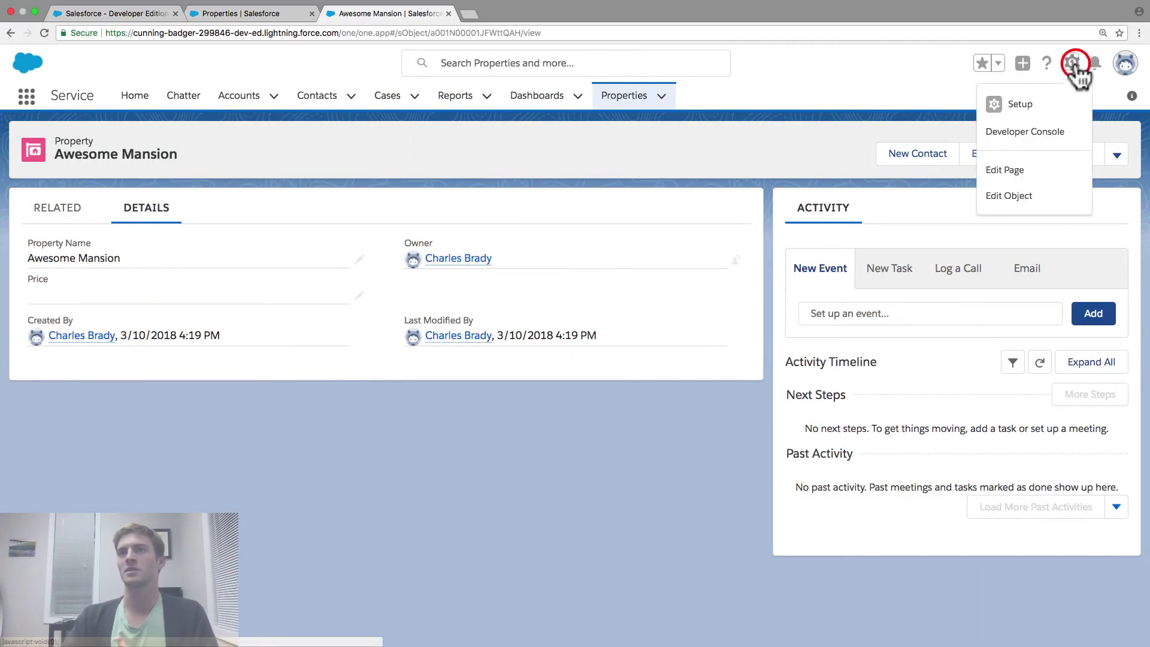
click(1019, 104)
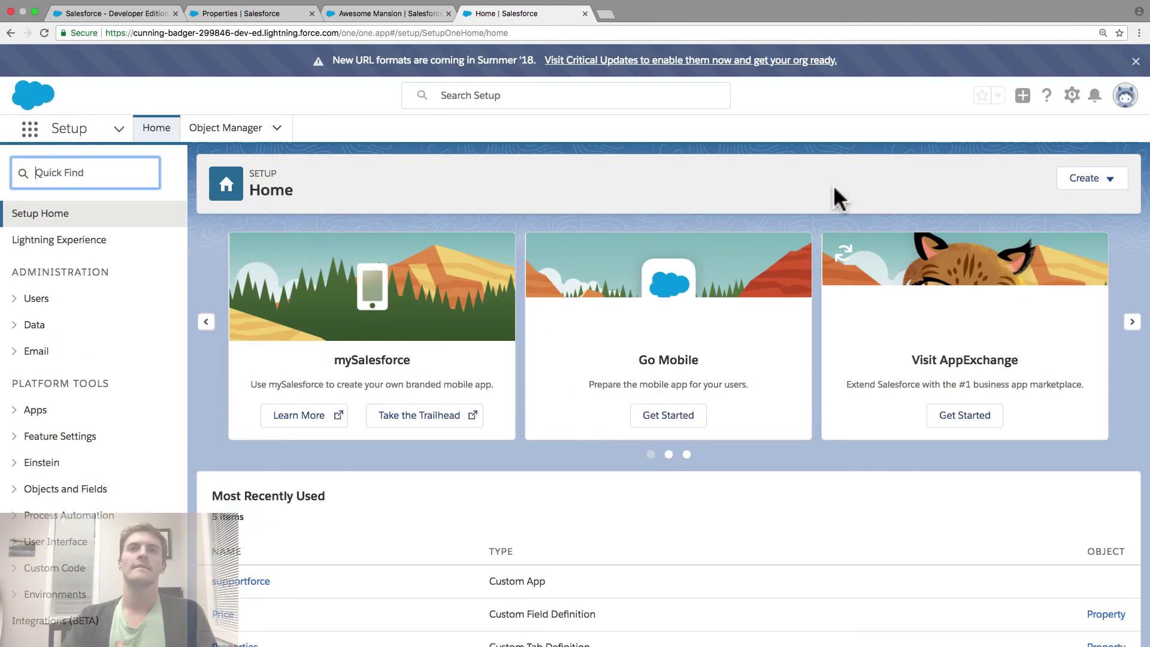
click(240, 130)
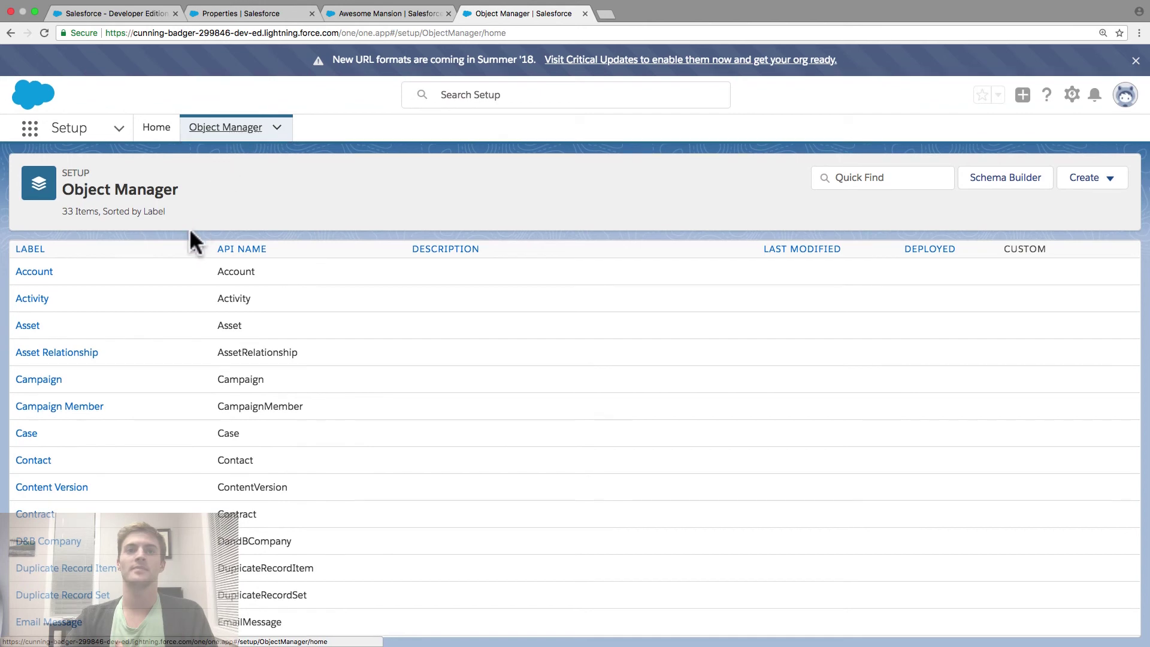
scroll(117, 308, down, 10)
scroll(83, 398, down, 3)
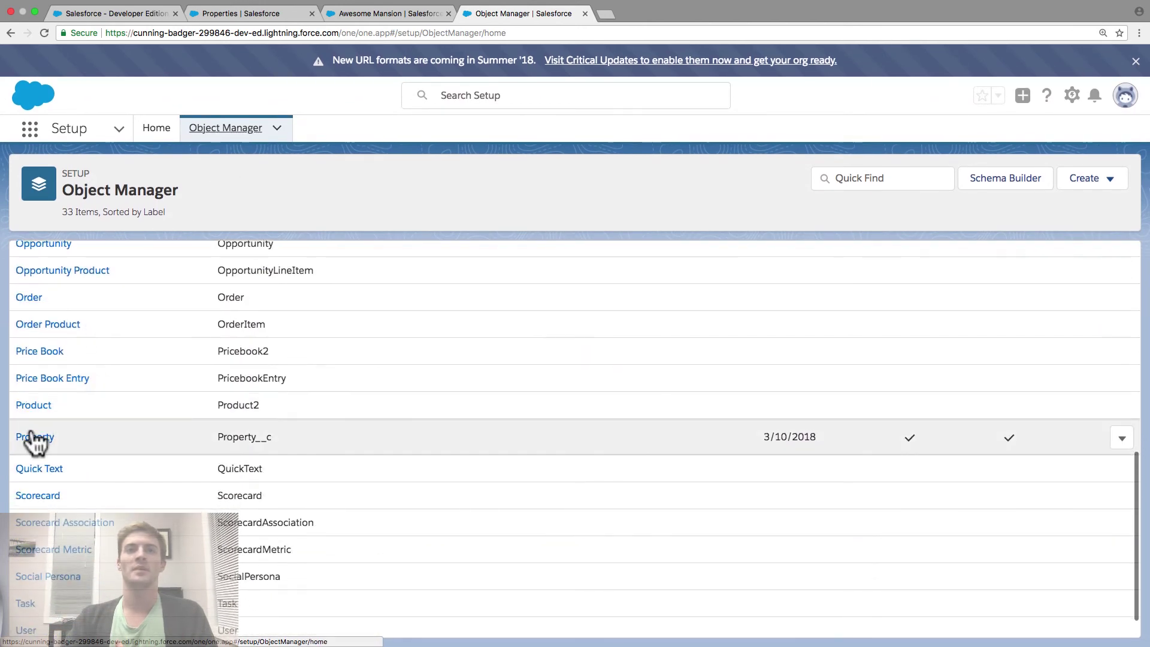
click(34, 438)
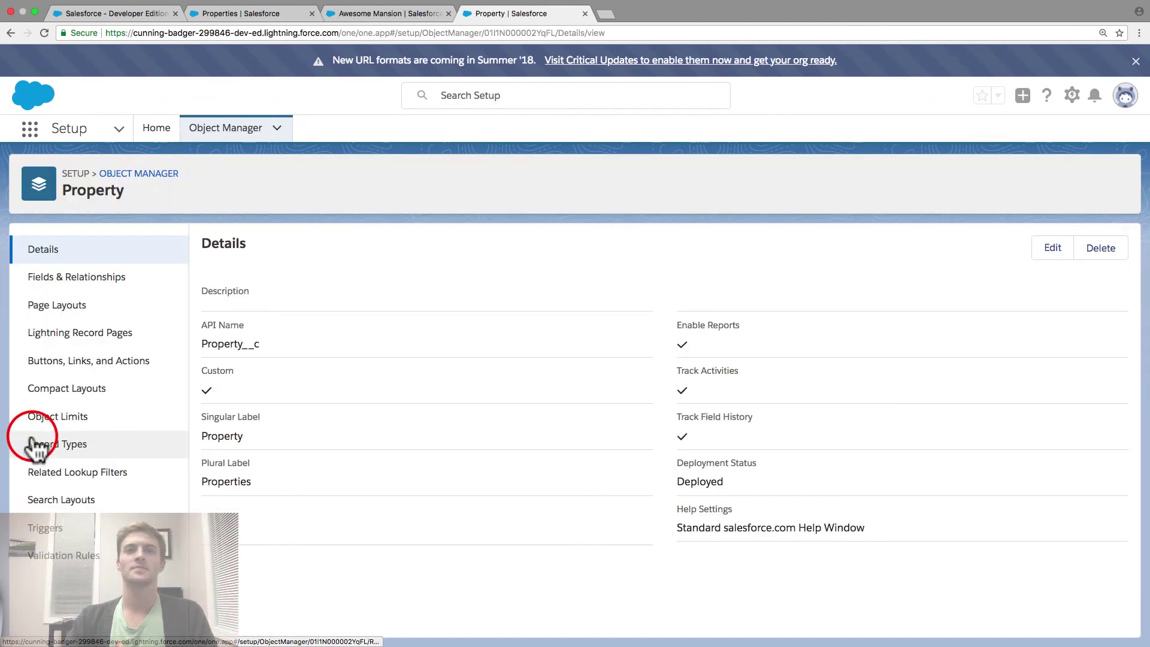
click(103, 279)
click(207, 393)
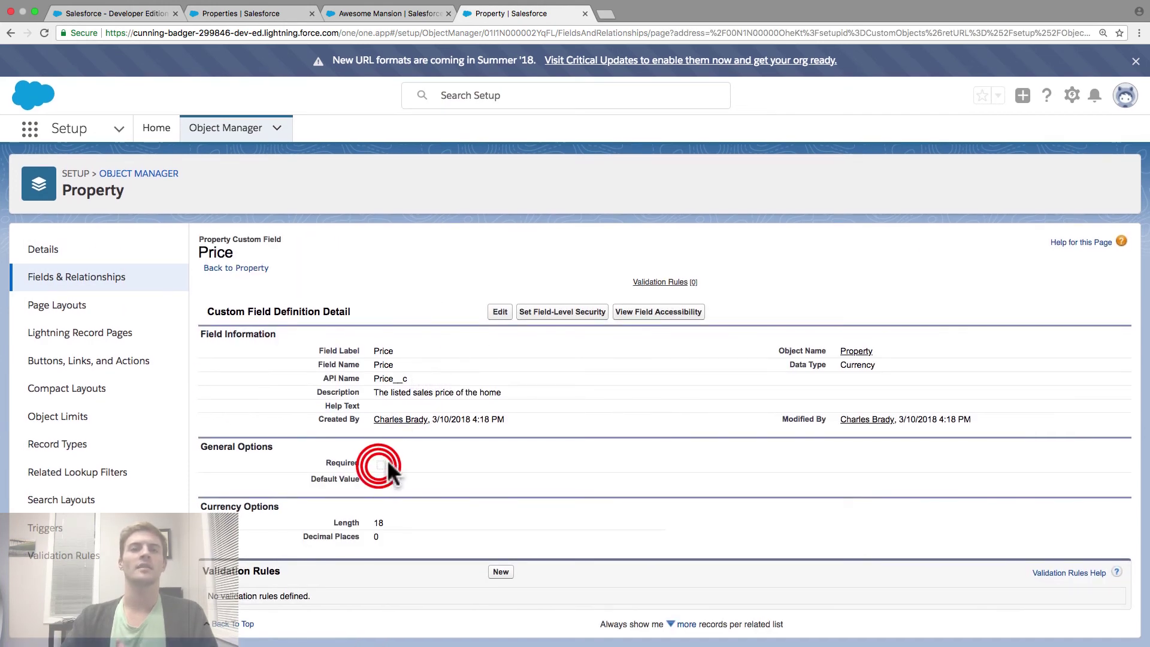
Step: Edit the Price field so a value is always required to save a record, and save the field definition
click(495, 312)
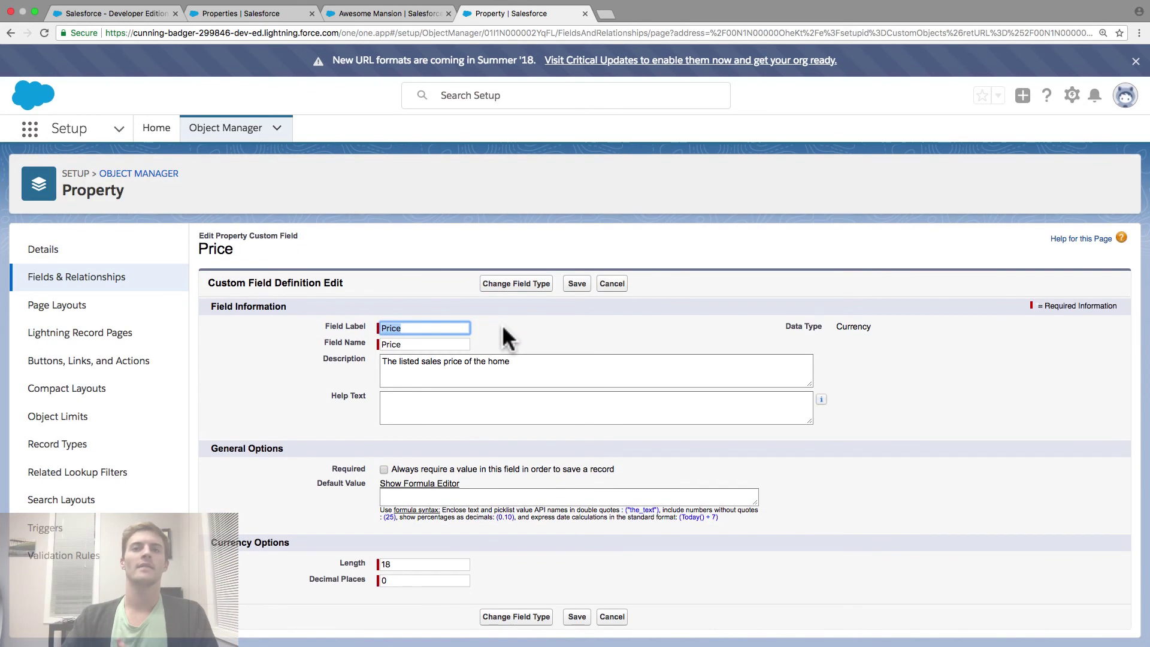
drag(328, 468, 365, 466)
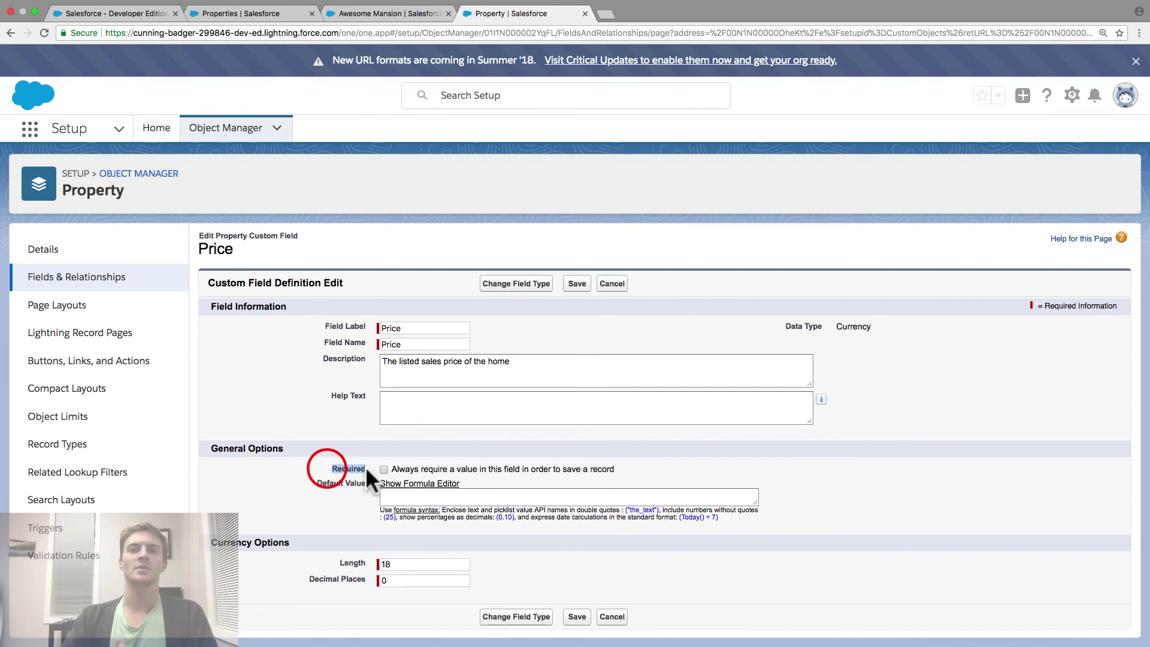
click(383, 469)
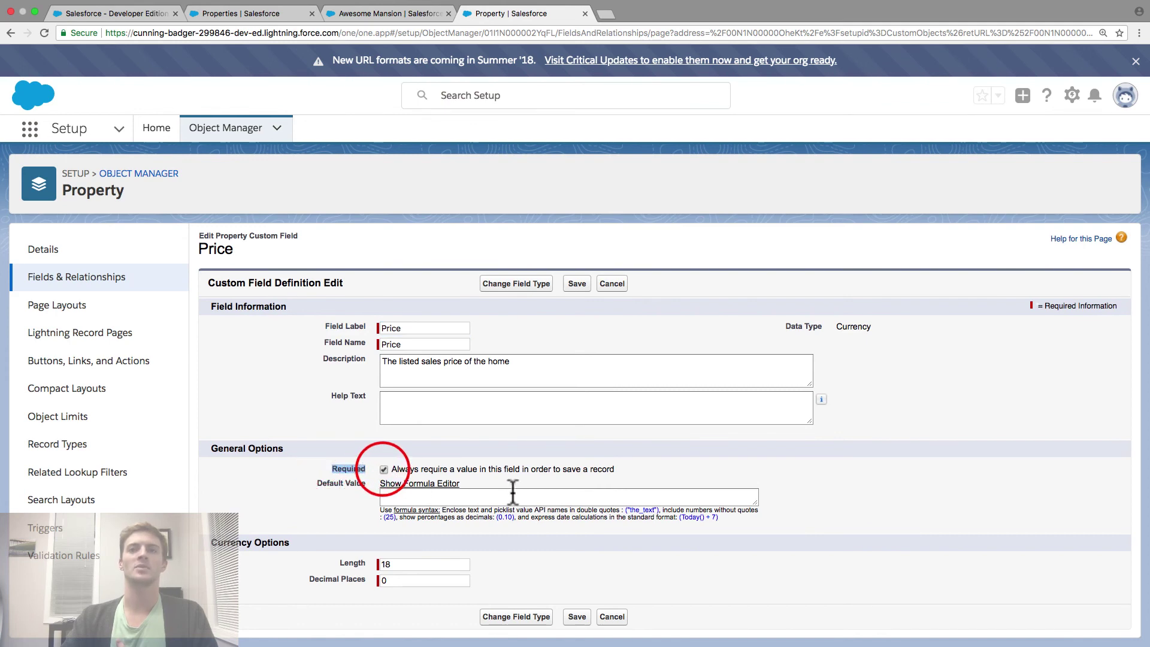
click(574, 283)
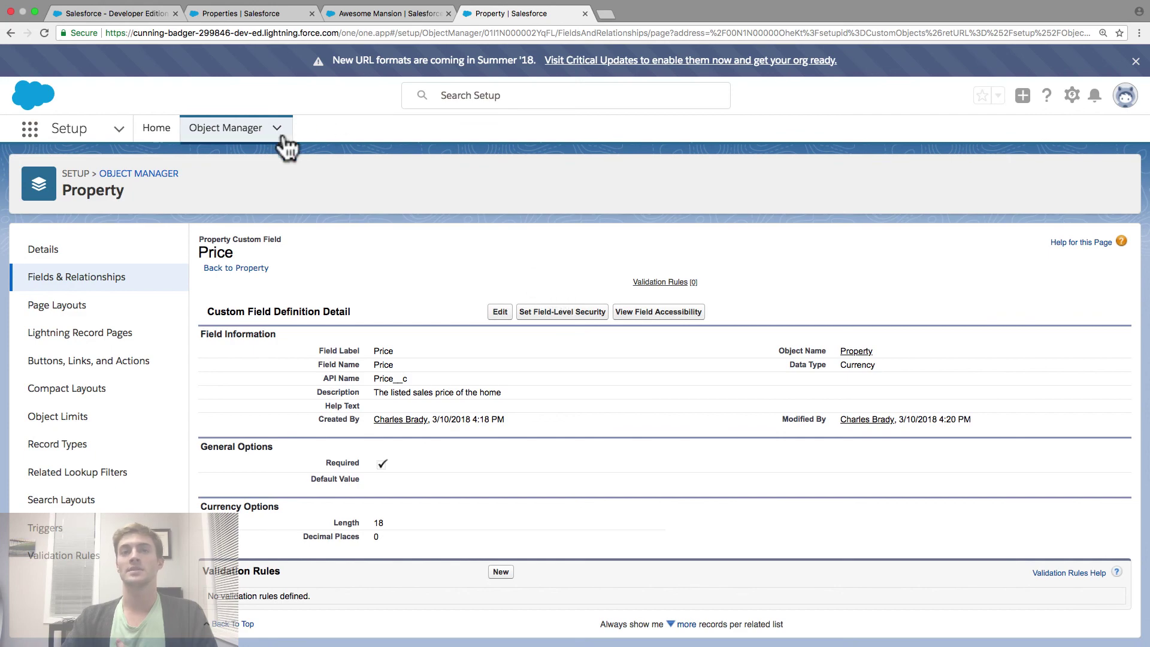
Step: Leave Setup and open the Service app
click(30, 128)
click(191, 200)
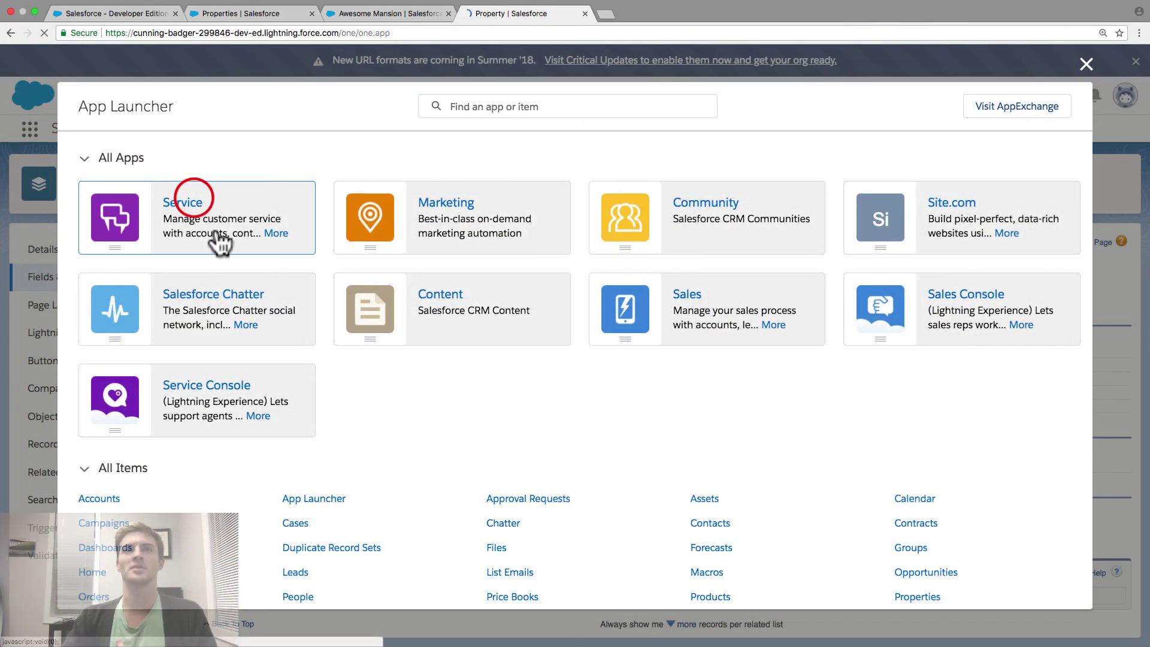